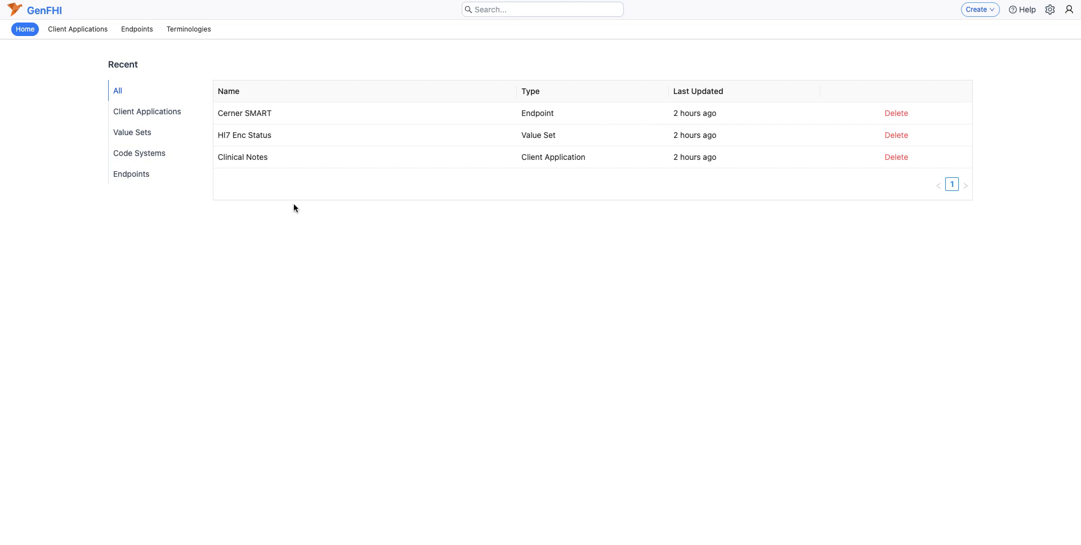
Step: Create a new endpoint named SMART Launcher with the copied launch.smarthealthit.org FHIR server URL as its address
left_click(141, 33)
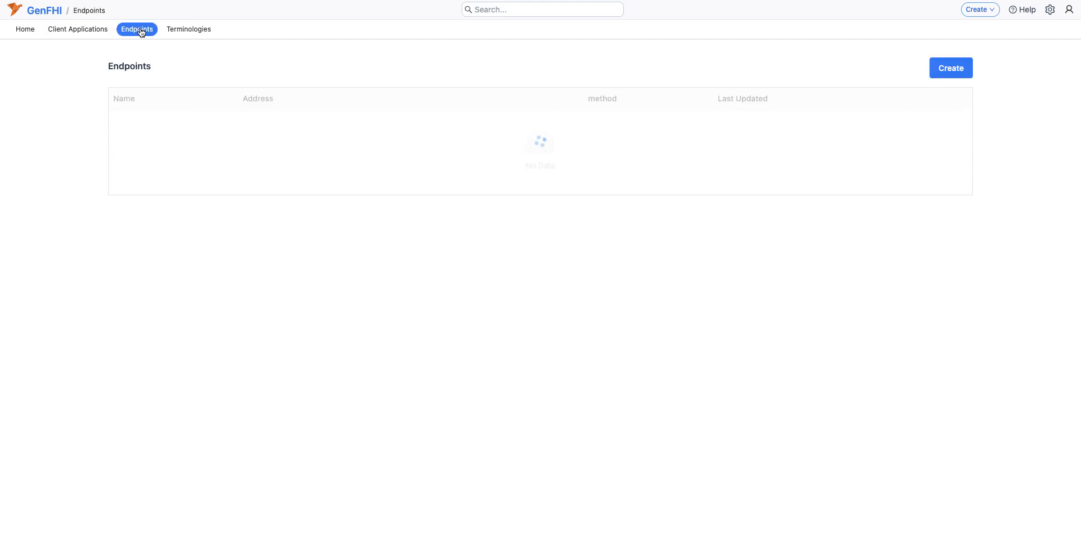
left_click(942, 75)
left_click(456, 111)
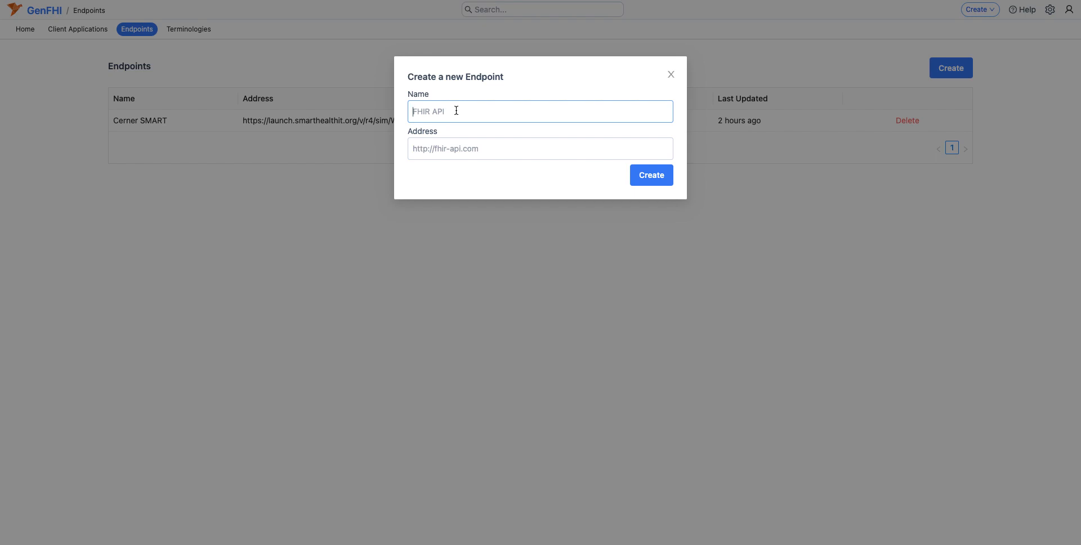
type("SMART Launcher")
key("Tab")
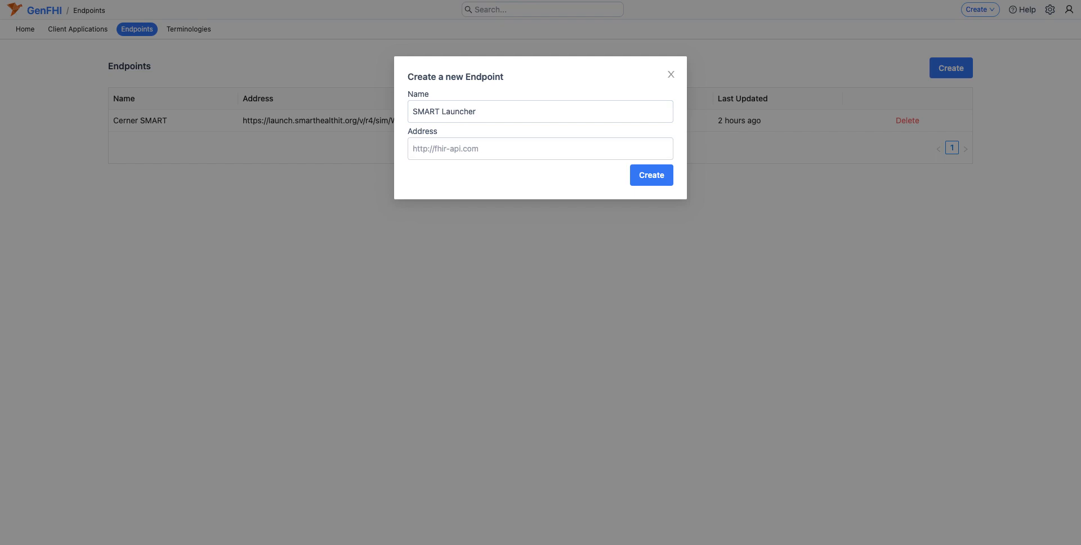
left_click(520, 144)
key("ctrl+v")
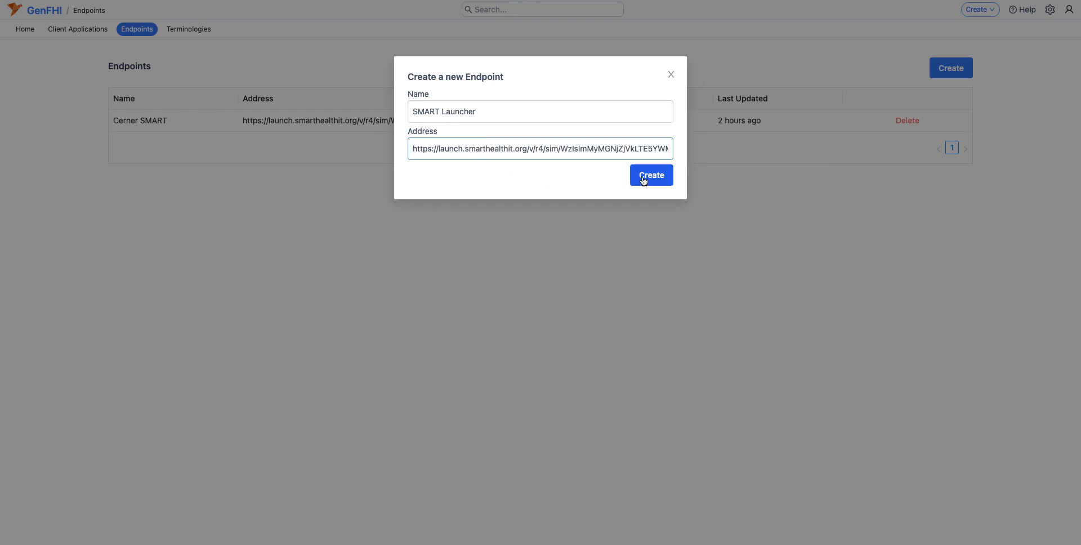
left_click(644, 180)
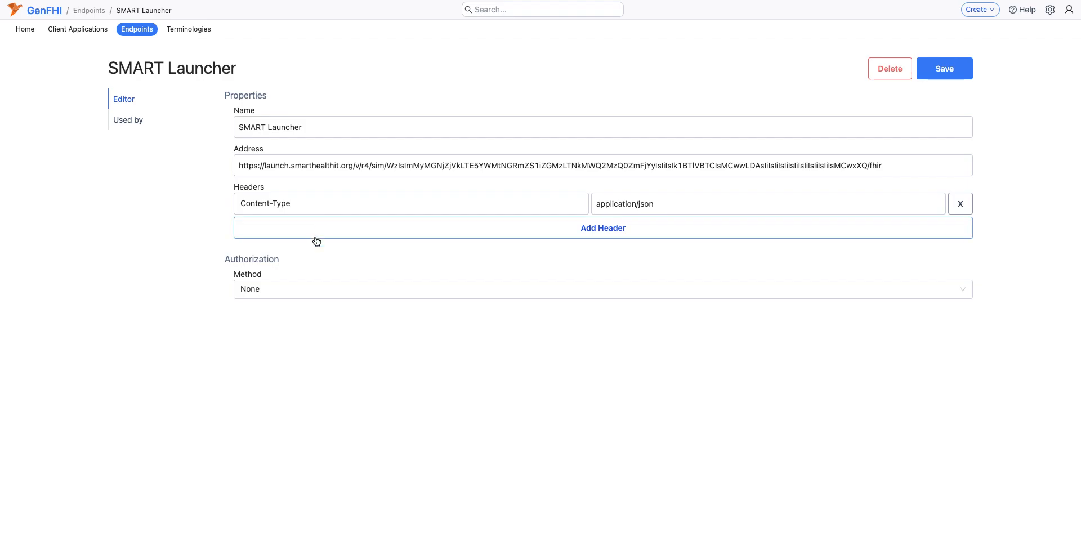
Step: Set the endpoint's authorization method to SMART EHR Launch and its client ID to testing
left_click(275, 289)
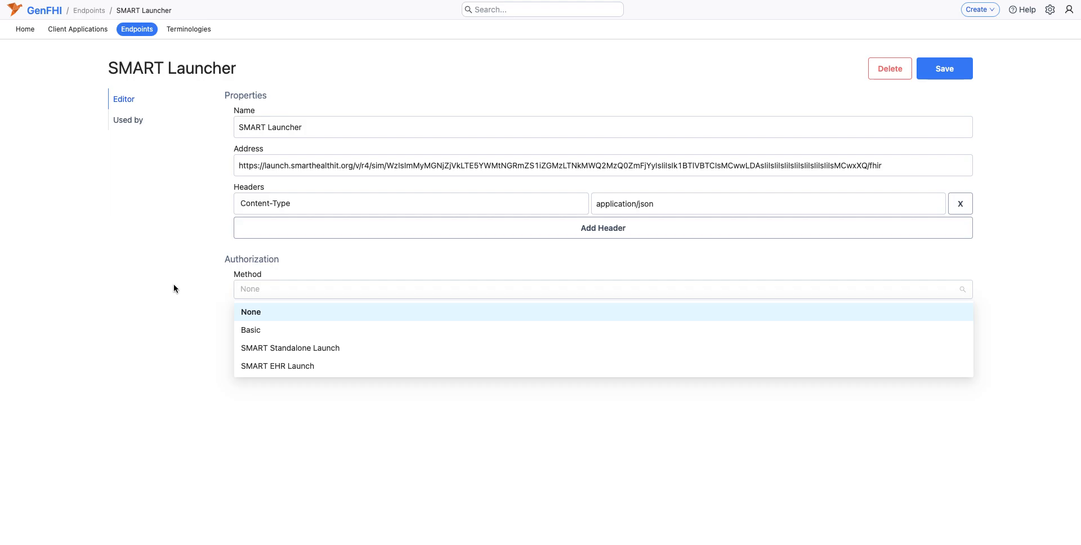
left_click(272, 367)
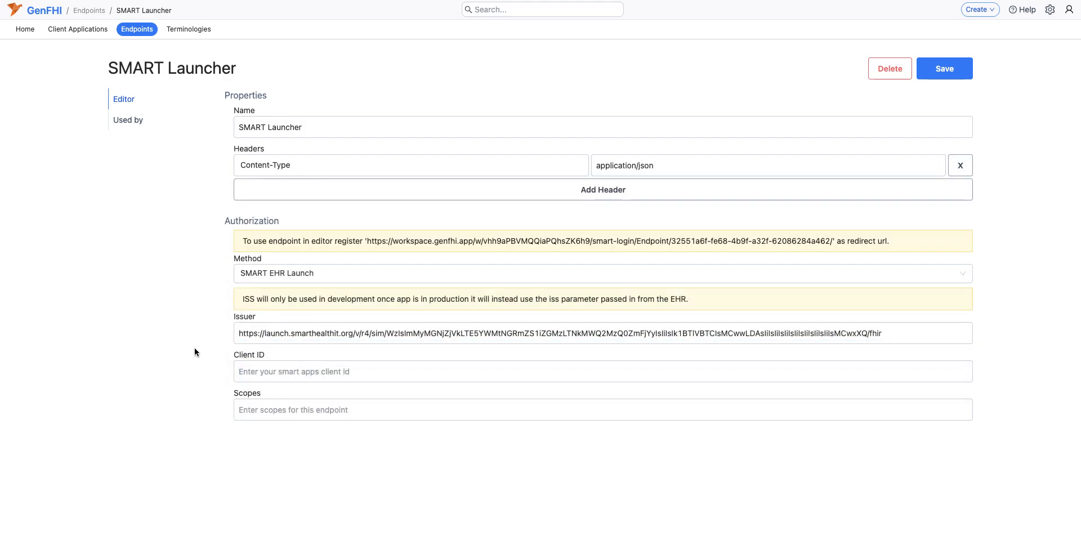
left_click(267, 369)
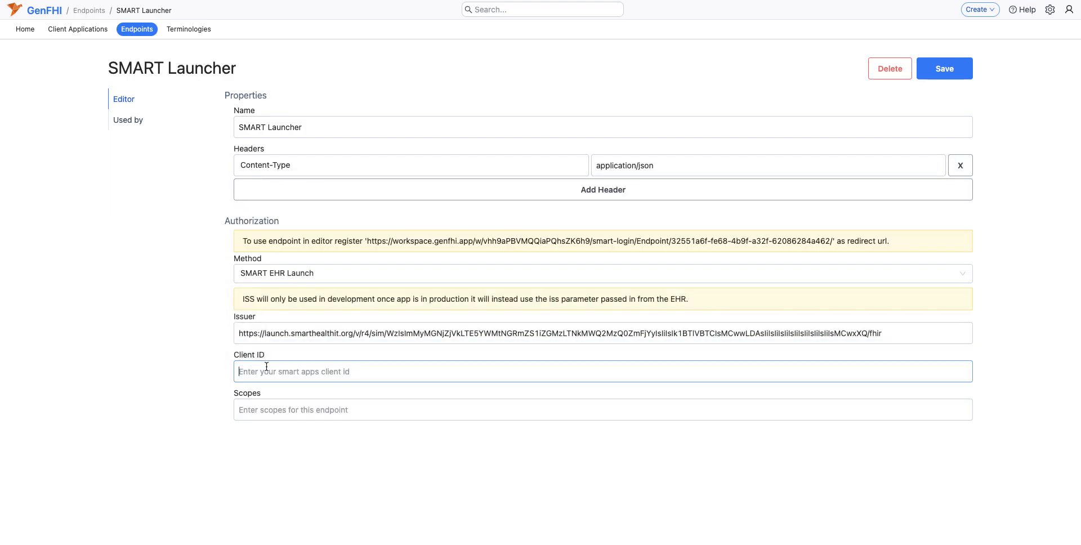
type("testing")
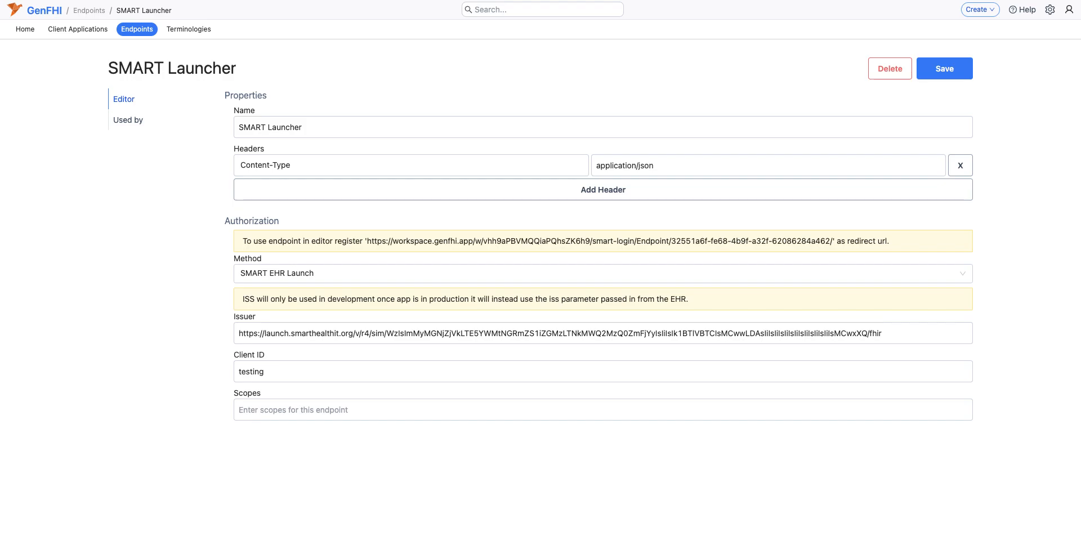
Step: Set the scopes to "openid fhirUser launch patient/Patient.read patient/Observation.read user/Practitioner.read patient/Procedure.read" and save the endpoint
left_click(262, 412)
type("openid fhirUser launch patient/Patient.read patient/Observation.read user/Practitioner.read patient/Procedure.read")
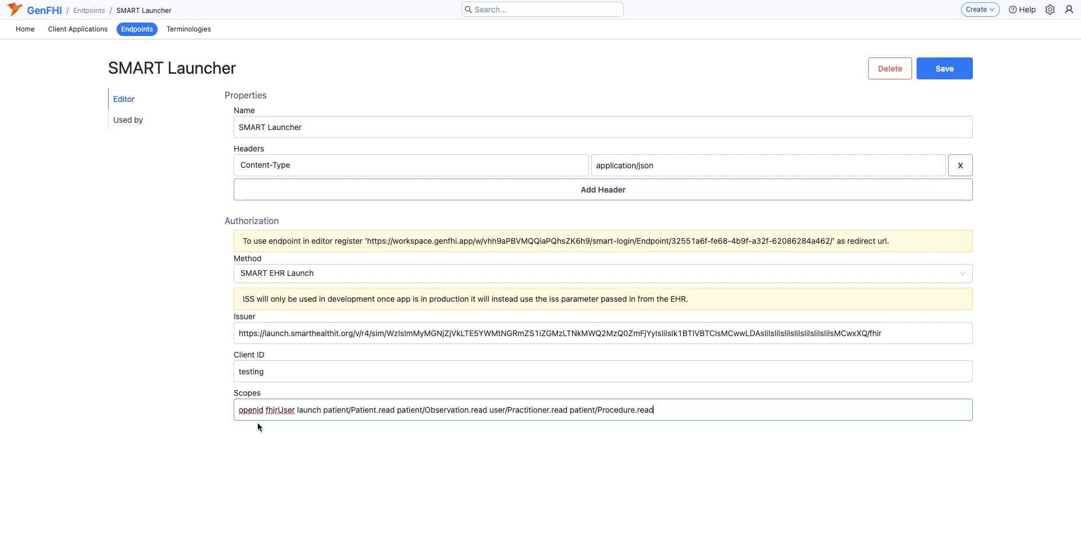
left_click(221, 443)
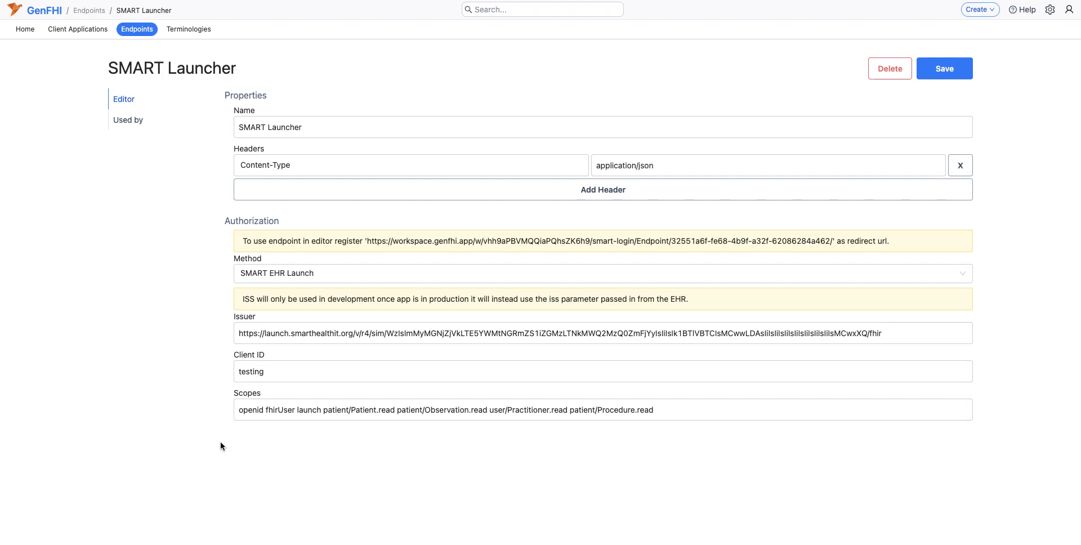
left_click_drag(323, 410, 327, 410)
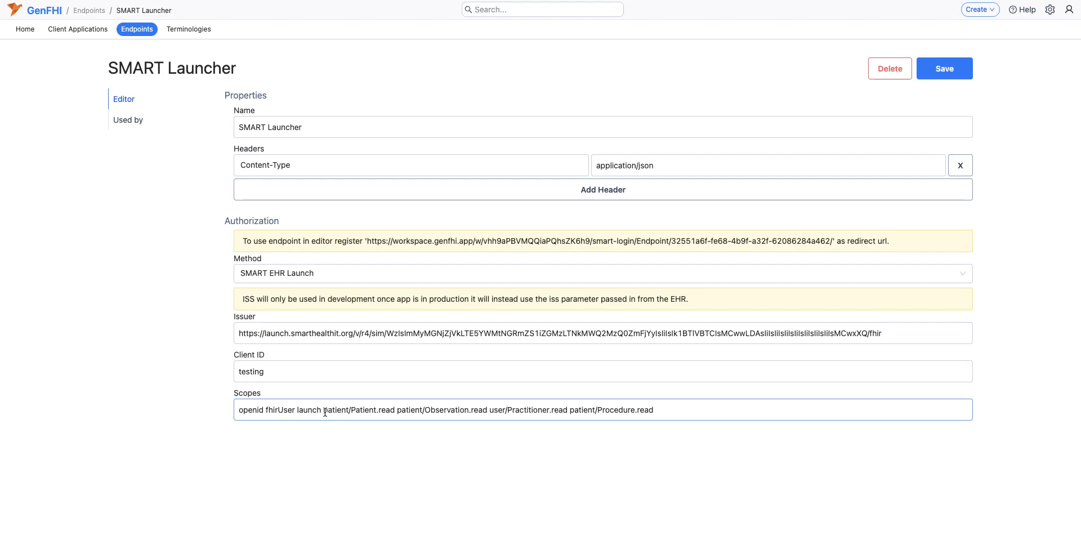
left_click(322, 410)
left_click(955, 70)
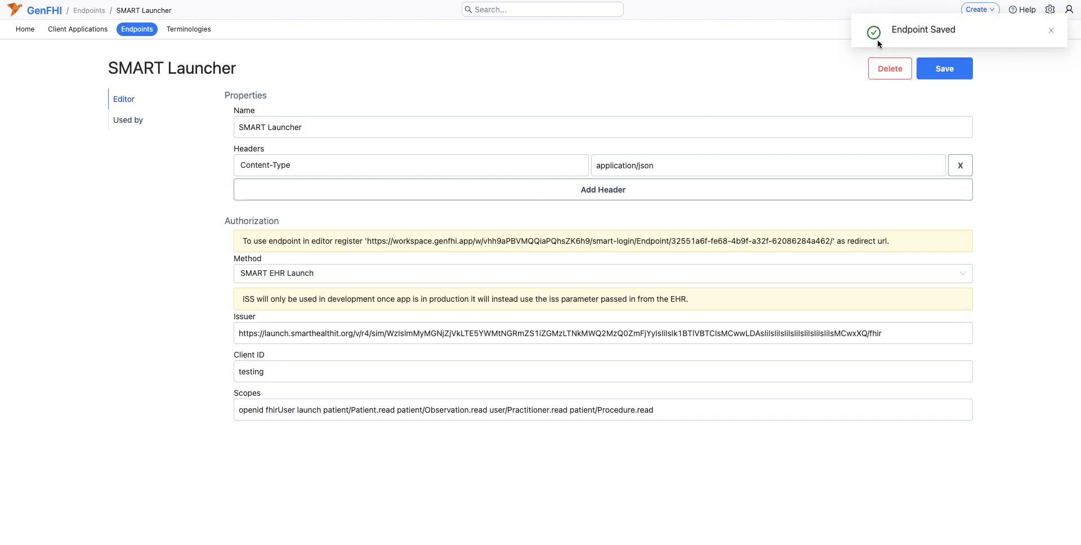
Step: Start a new client application from the home page and name it "Practitioner Patient and Encounter Info"
left_click(25, 30)
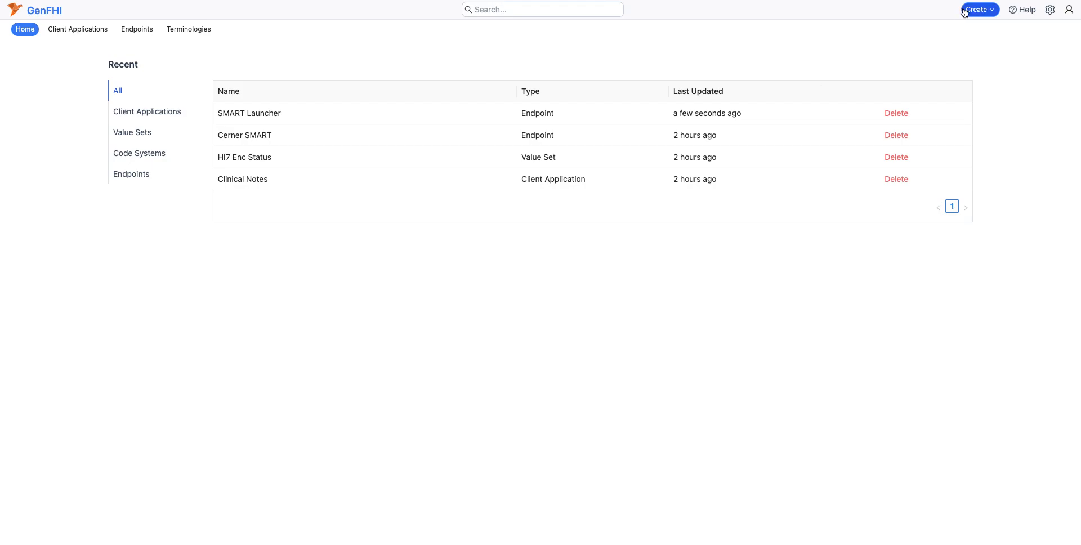
left_click(965, 11)
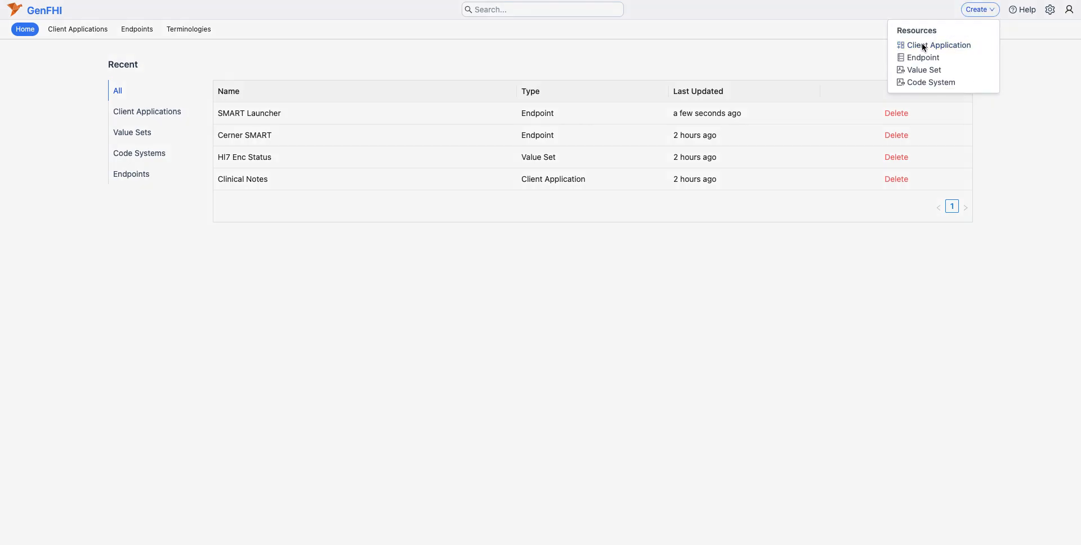
left_click(923, 45)
left_click(443, 113)
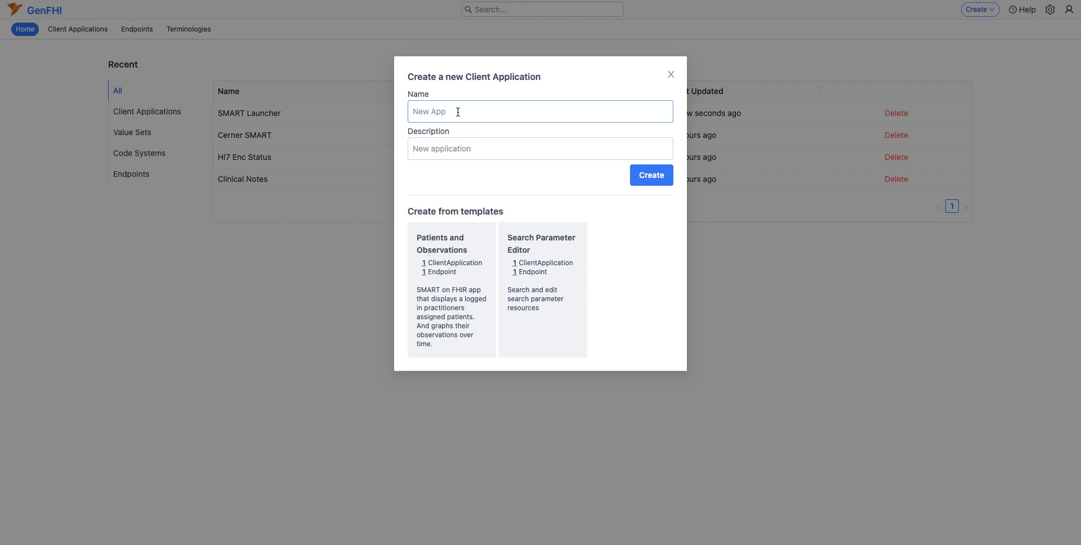
type("Practitioner Patient and Encounter Info")
Step: Describe the application as "Shows information about the active patient and encounter." and create it
left_click(449, 149)
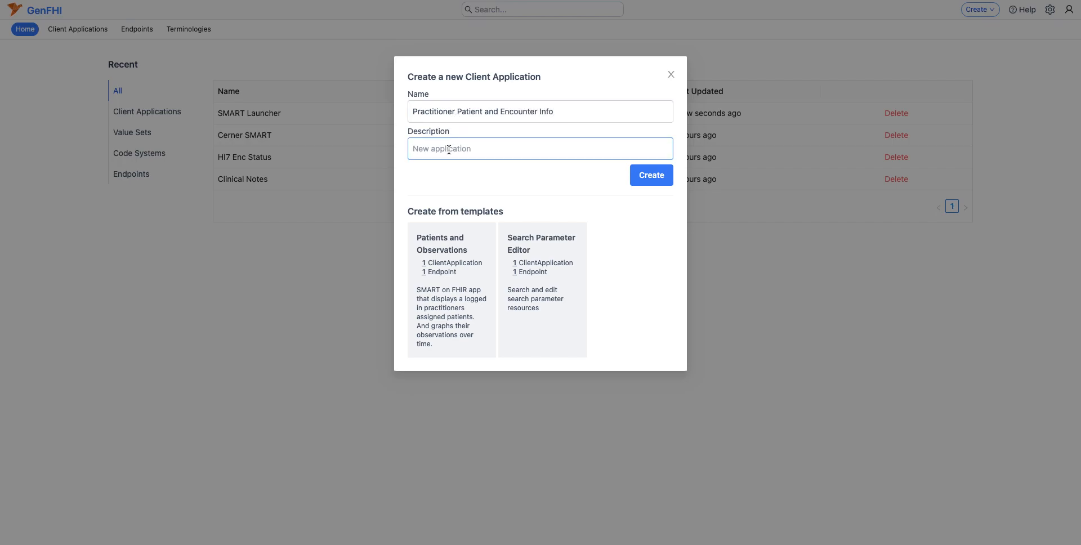
type("Shows information about the active patient and e")
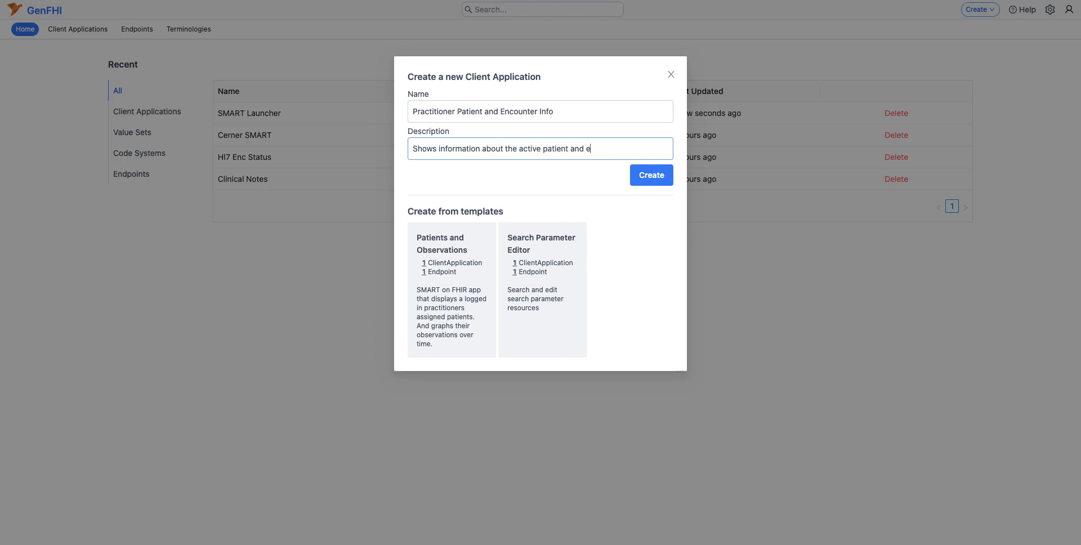
type("ncounter.")
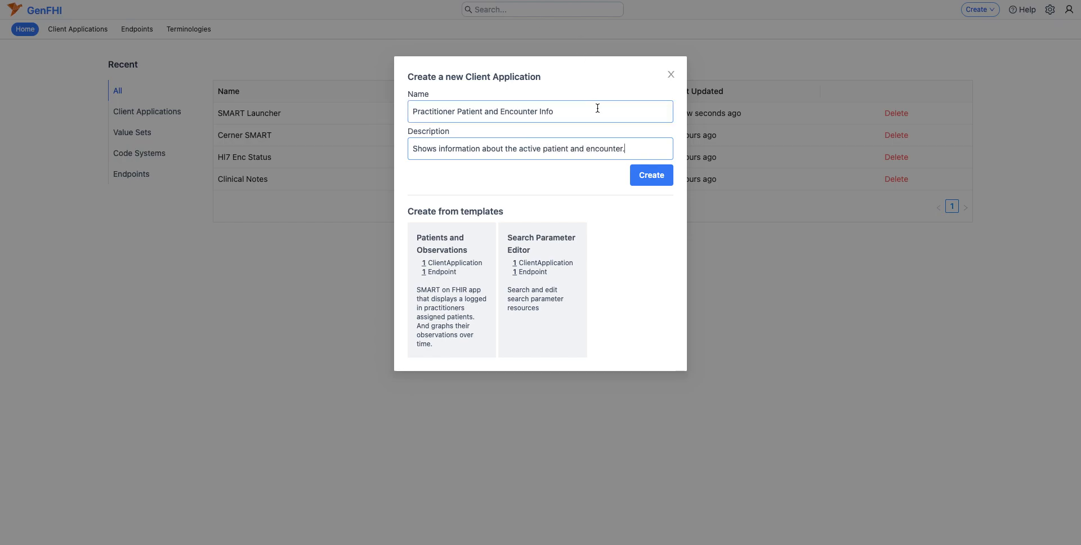
left_click(643, 180)
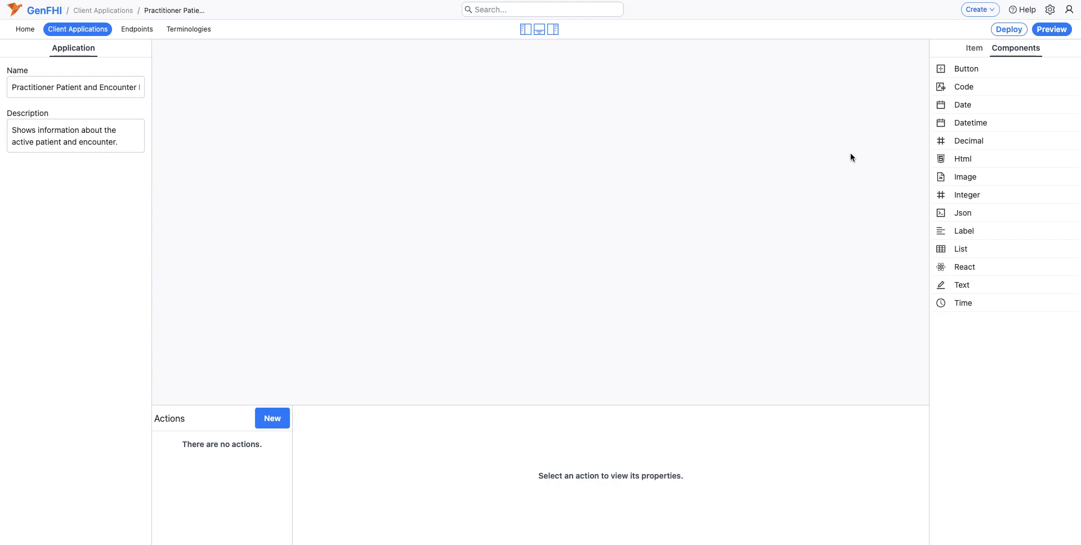
Step: Place a List component in the upper middle of the canvas and enlarge it
left_click_drag(952, 248, 550, 147)
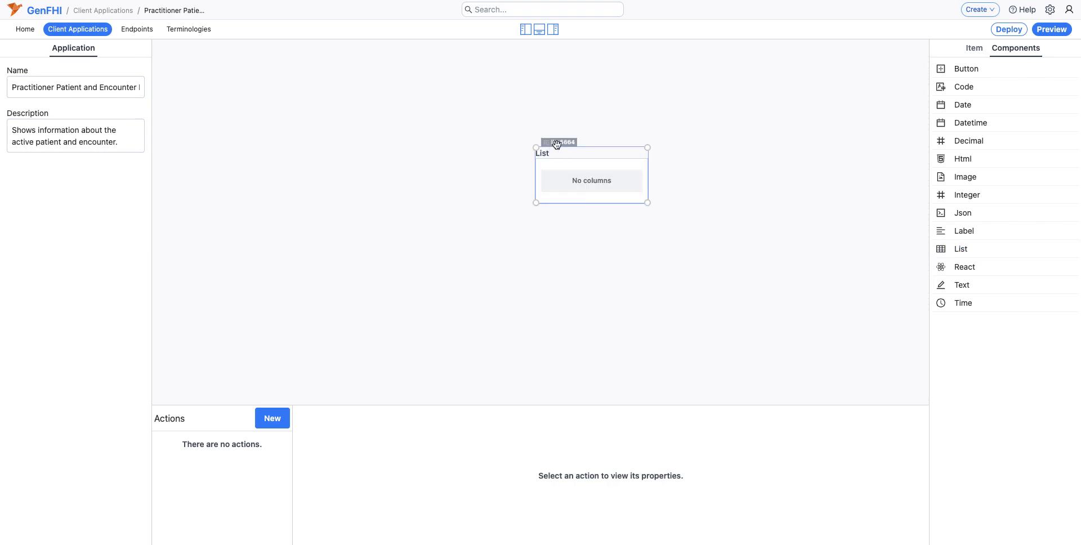
left_click_drag(553, 181, 609, 209)
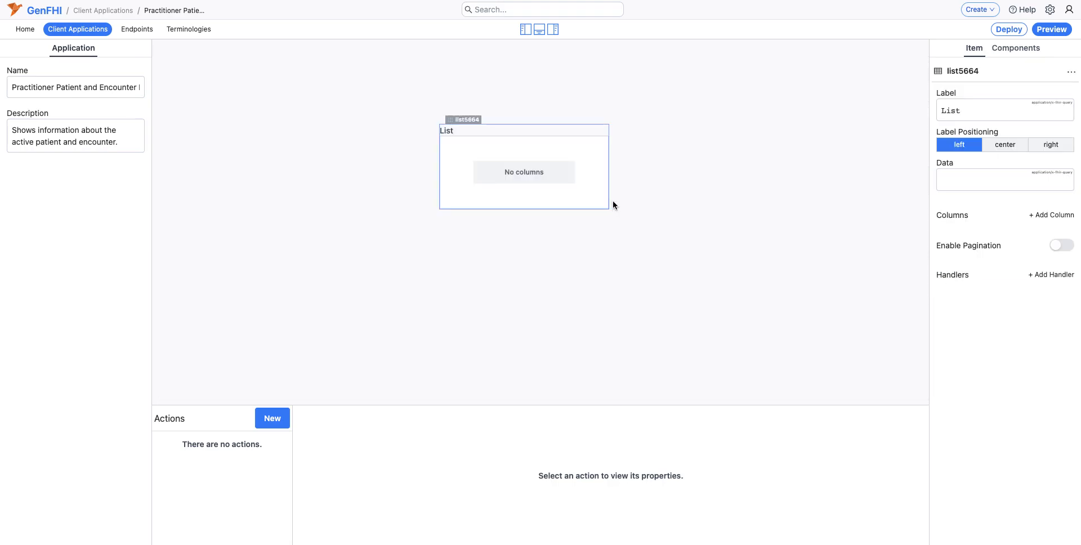
Step: Add a FHIR query action that uses the SMART Launcher endpoint
left_click(284, 421)
left_click(309, 323)
left_click(280, 420)
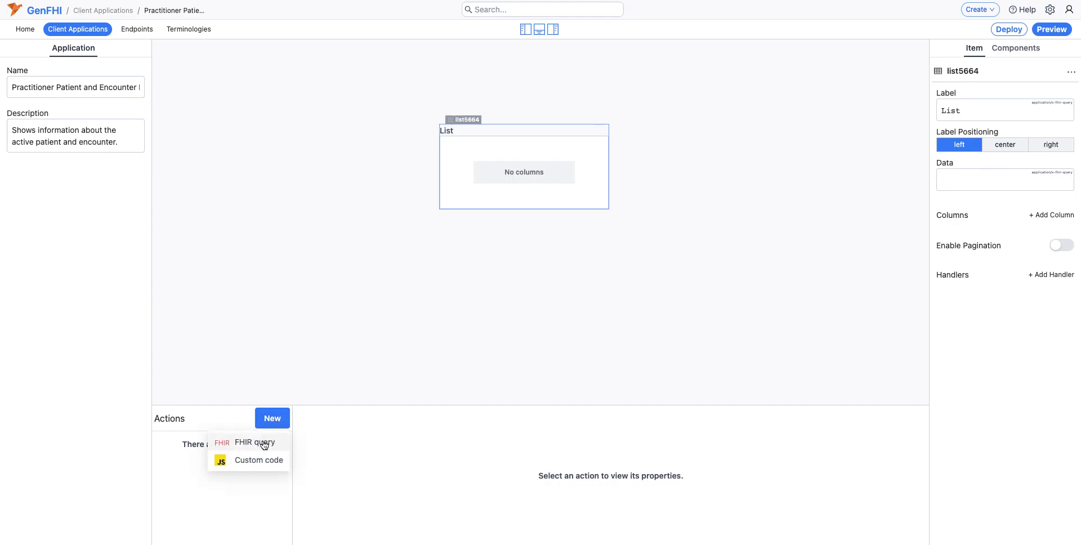
left_click(264, 443)
left_click(359, 445)
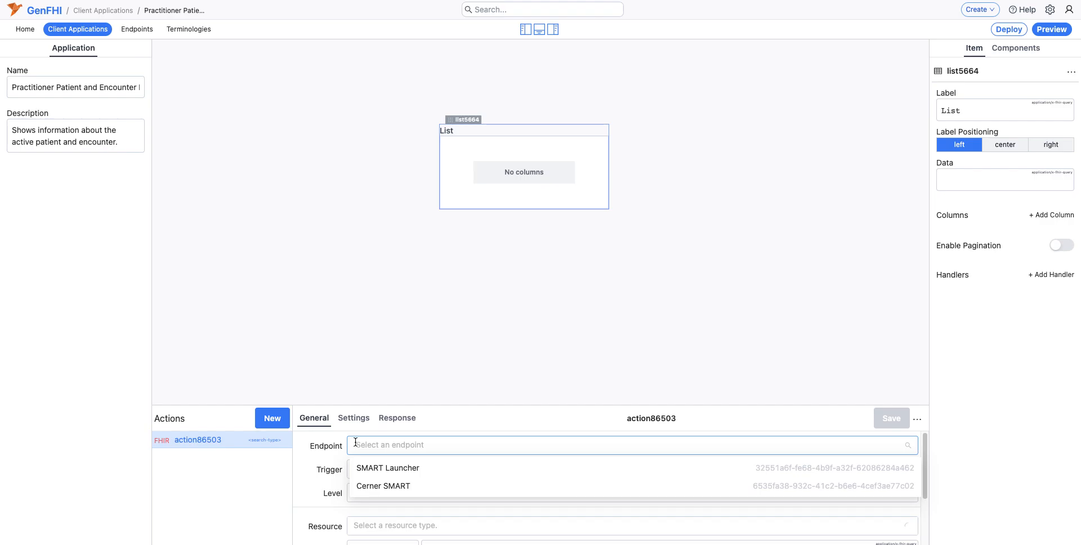
left_click(377, 468)
Step: Set the query's resource type to Observation and save the action
scroll(374, 455, "down", 3)
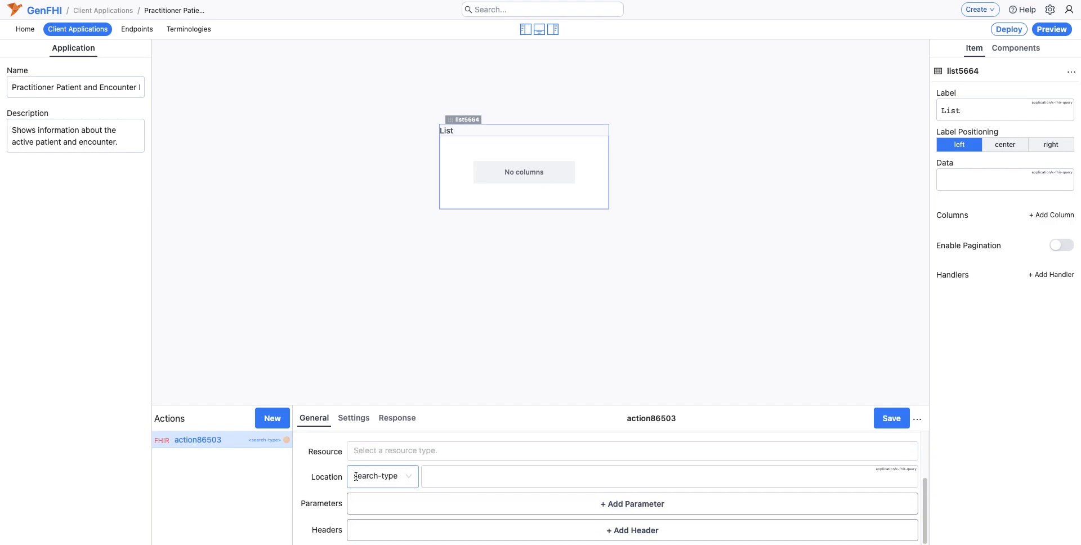
left_click(374, 454)
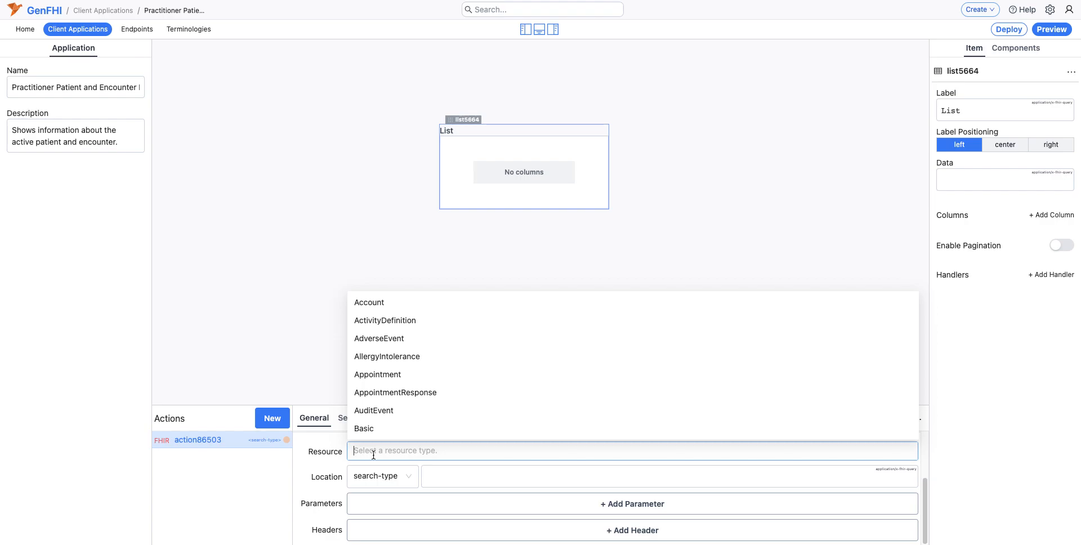
type("Ob")
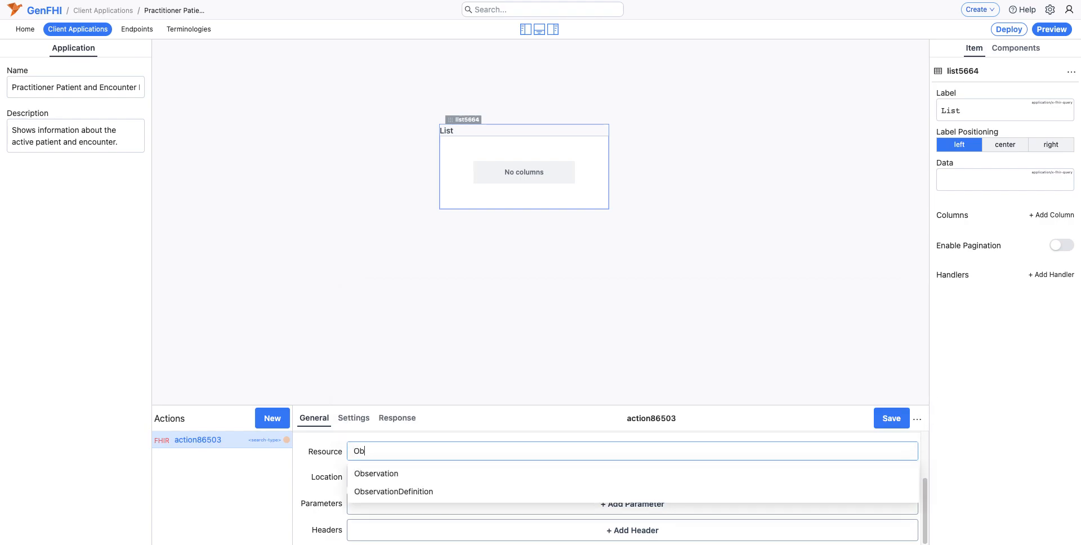
left_click(372, 478)
left_click(691, 419)
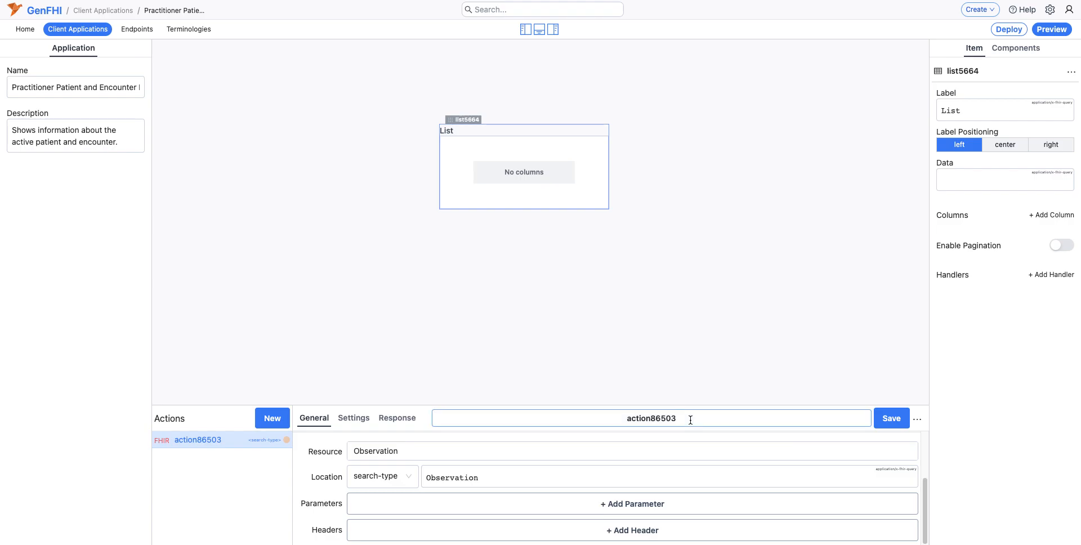
left_click(892, 418)
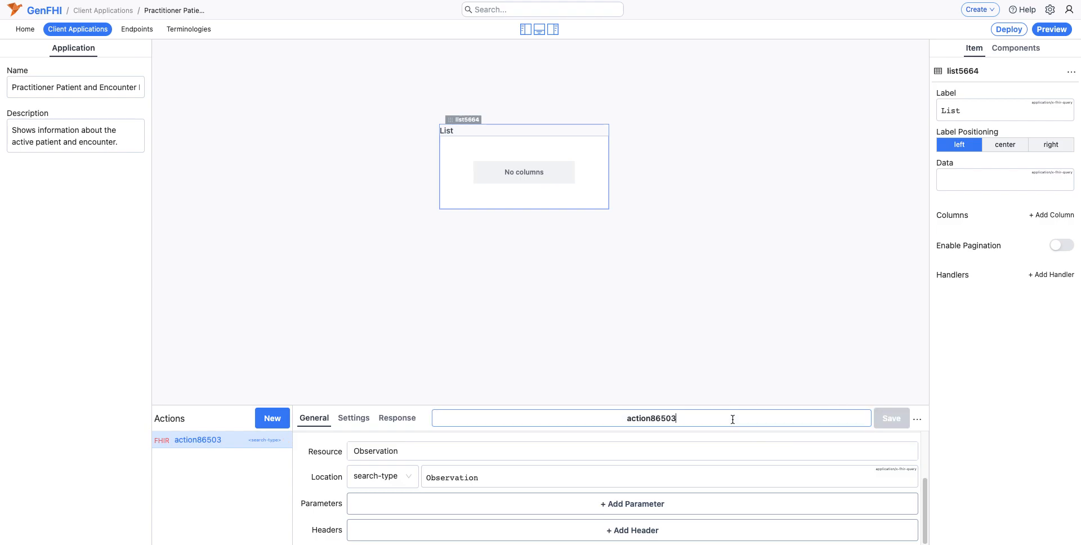
Step: Rename the FHIR query action as observations
key("super+s")
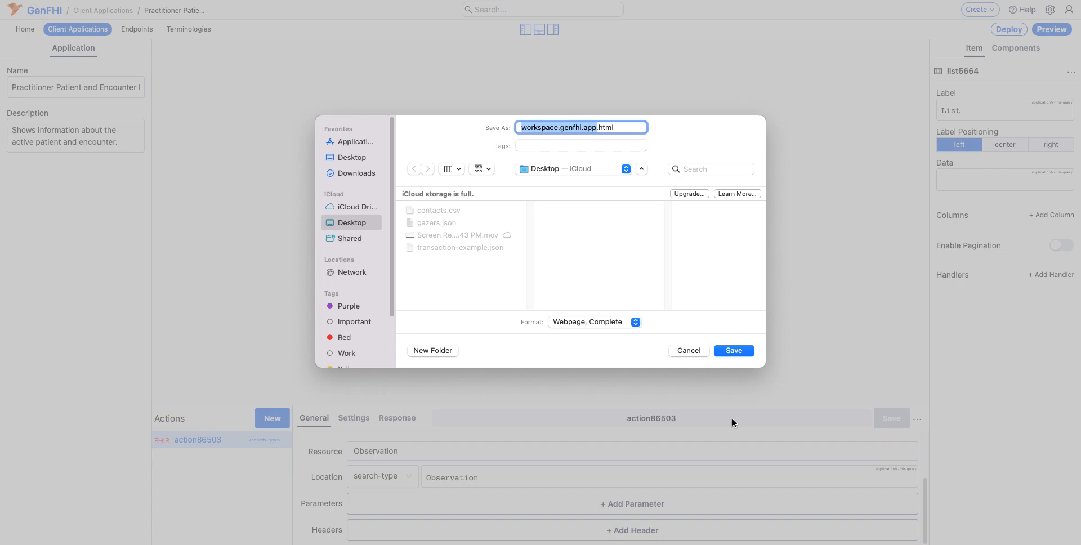
left_click(687, 350)
double_click(684, 421)
type("observations")
key("Return")
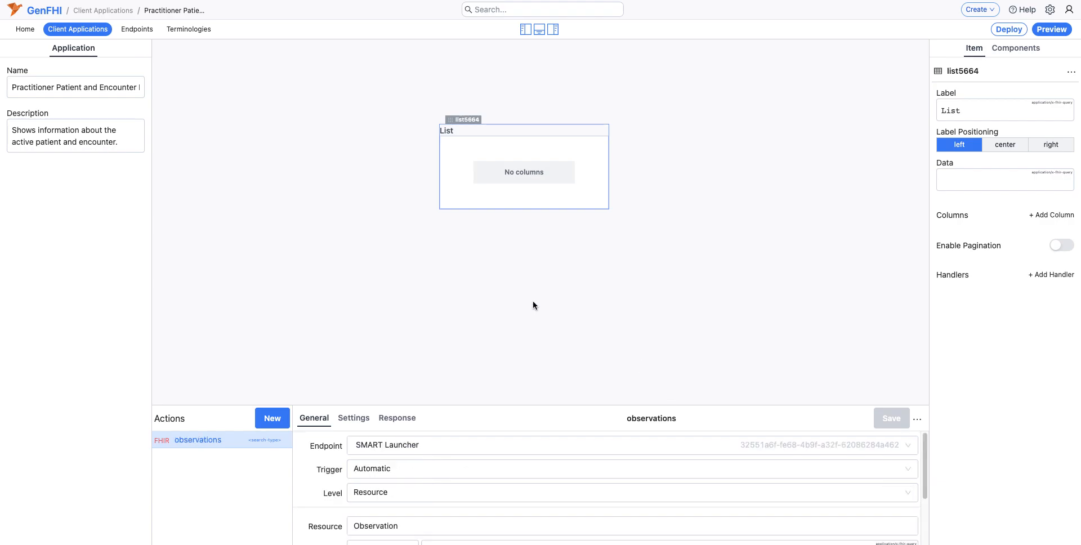
Step: Shift the List slightly up and left on the canvas and bind its data to {{%observations}}
left_click_drag(459, 120, 422, 111)
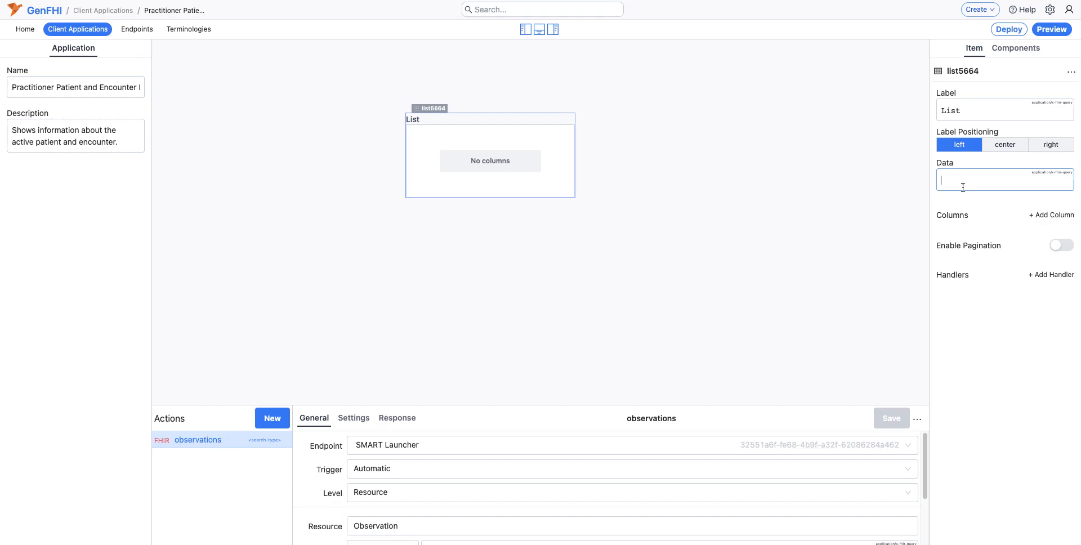
type("{{")
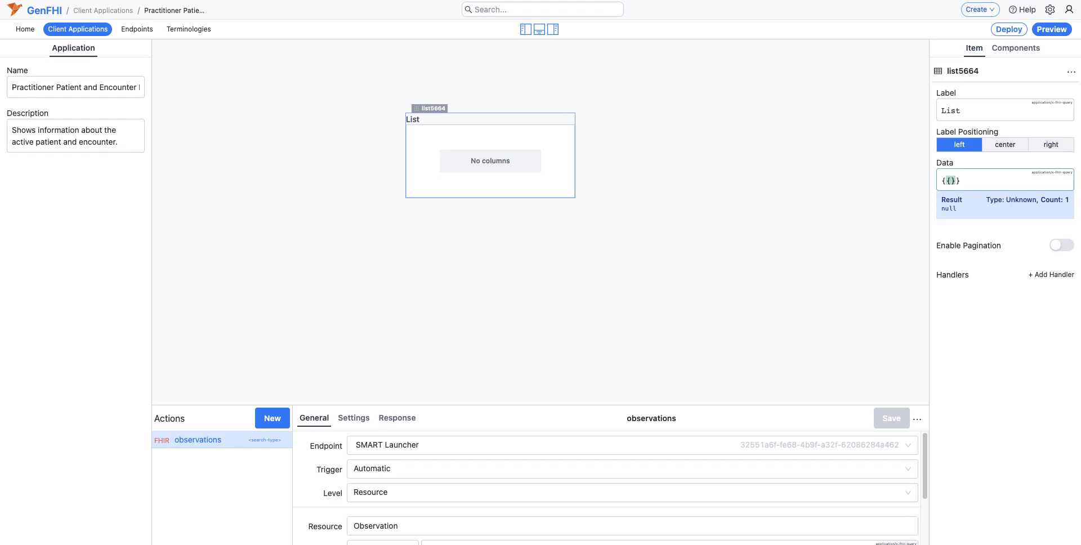
type("%")
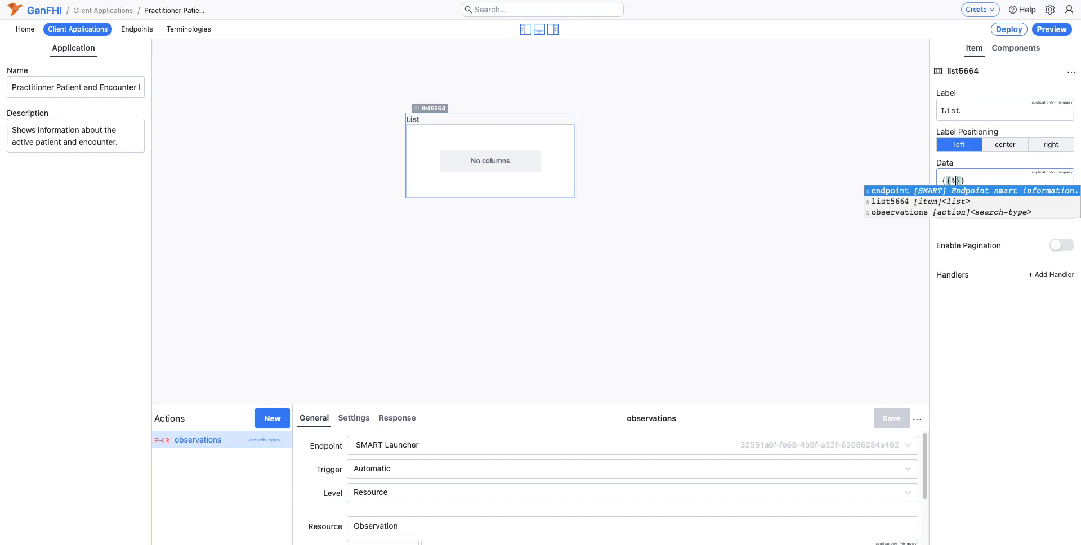
key("Down")
key("Down")
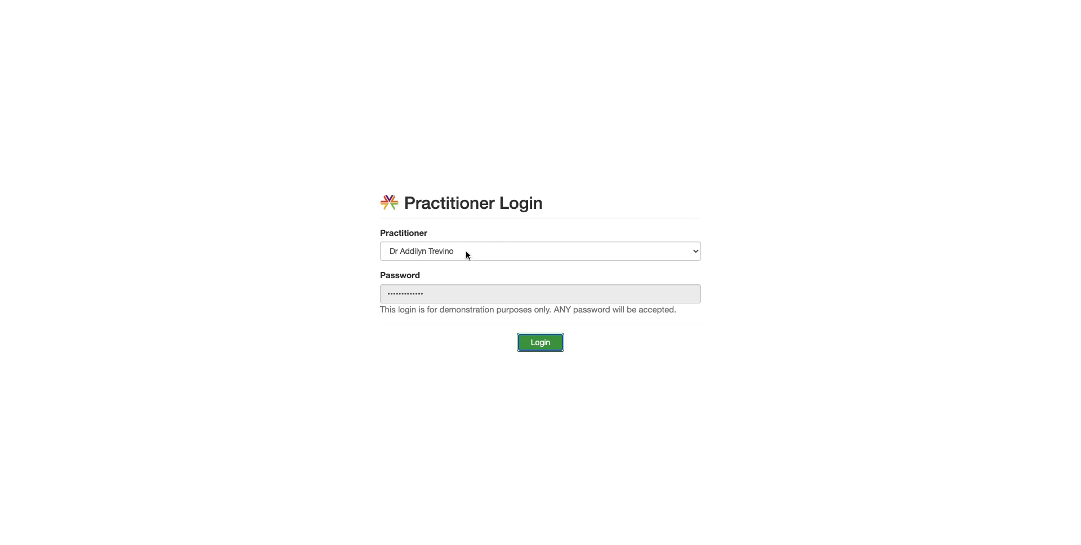
Step: Log in as the preselected practitioner, choose the 09/03/2018 check-up encounter and approve the app's requested permissions
left_click(550, 351)
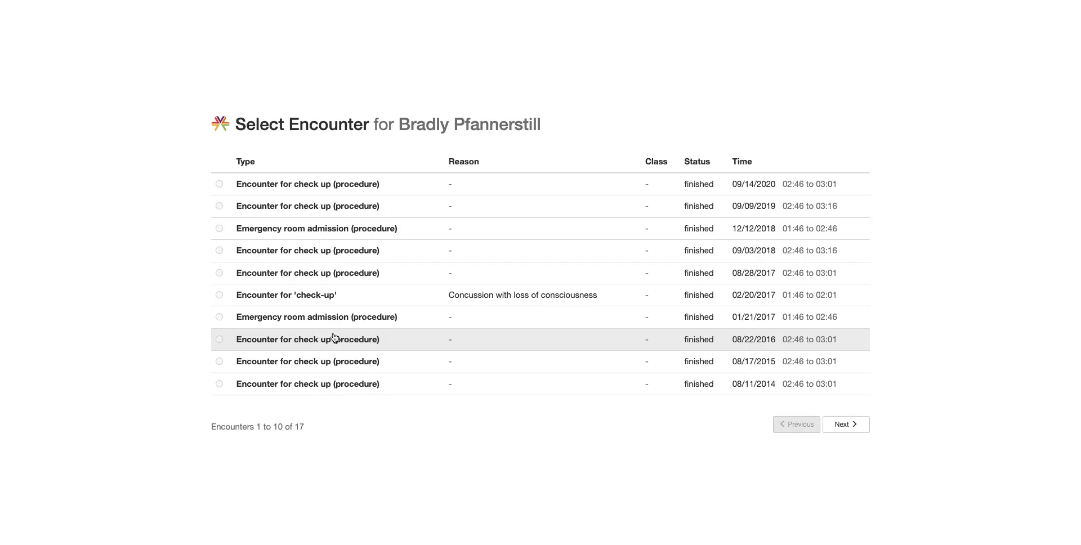
left_click(300, 256)
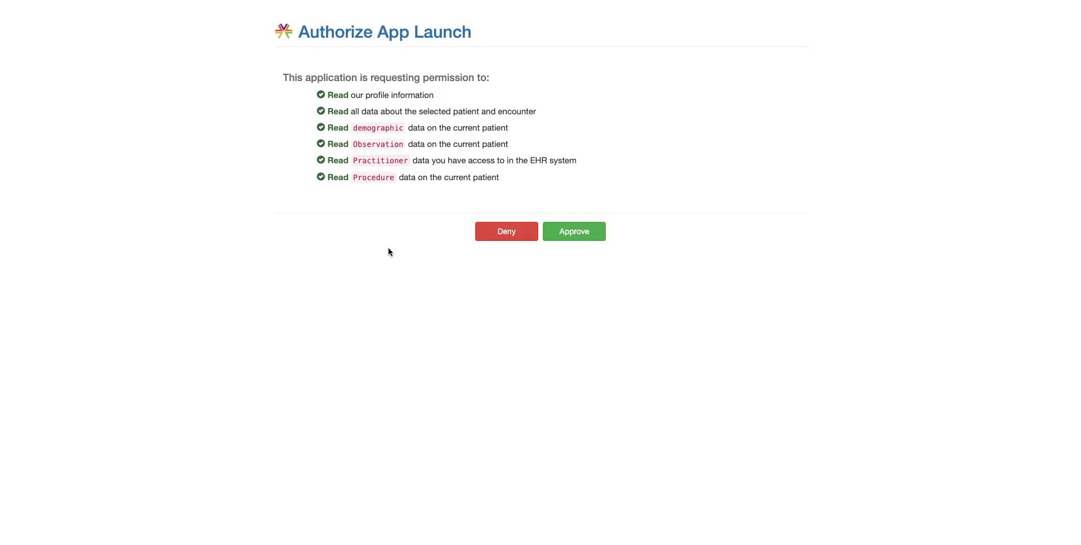
left_click(596, 230)
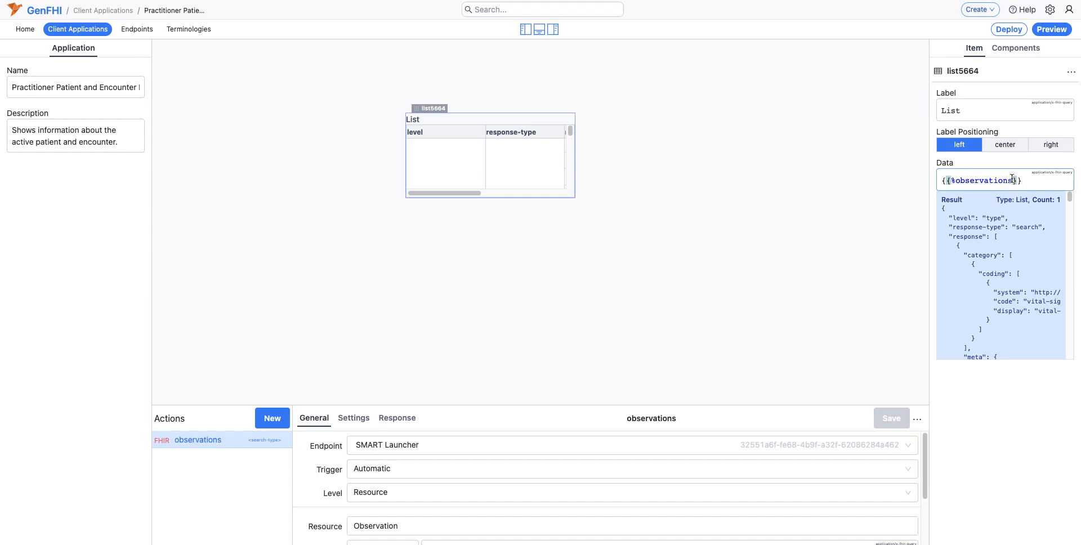
Step: Extend the List's data expression to {{%observations.response}} and enlarge the List on the canvas
type(".")
key("Down")
key("Down")
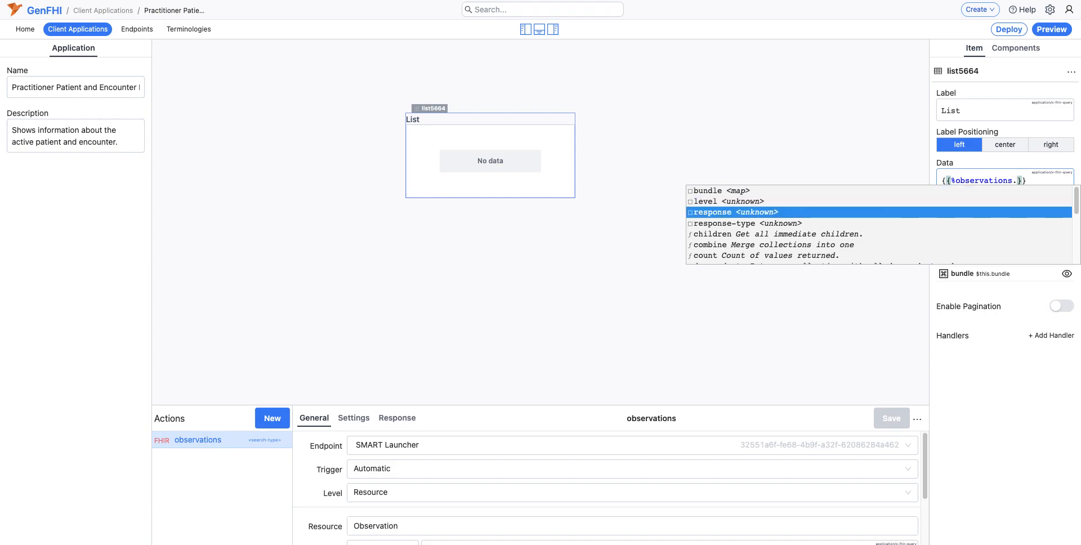
key("Up")
key("Up")
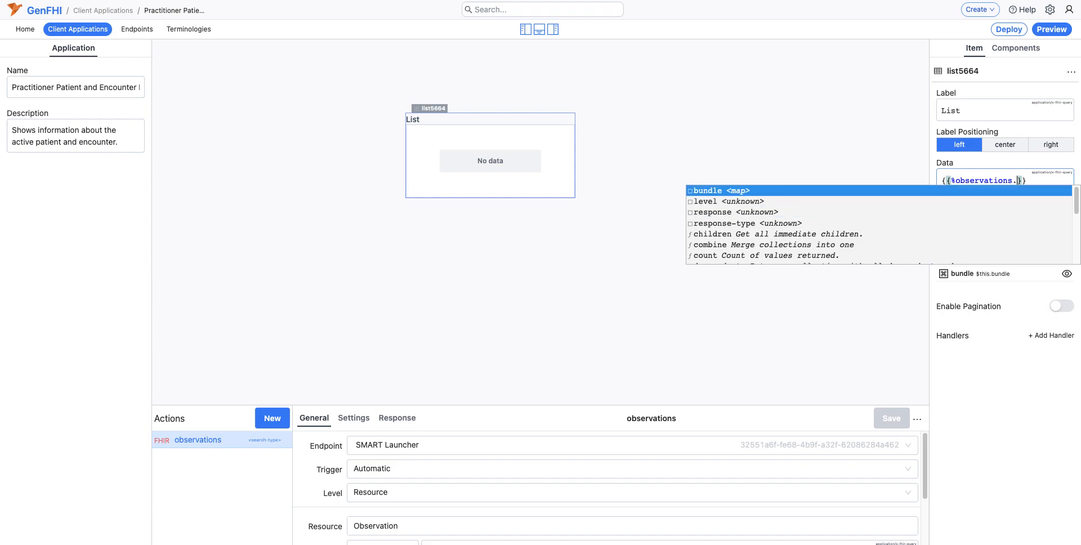
key("Down")
key("Down")
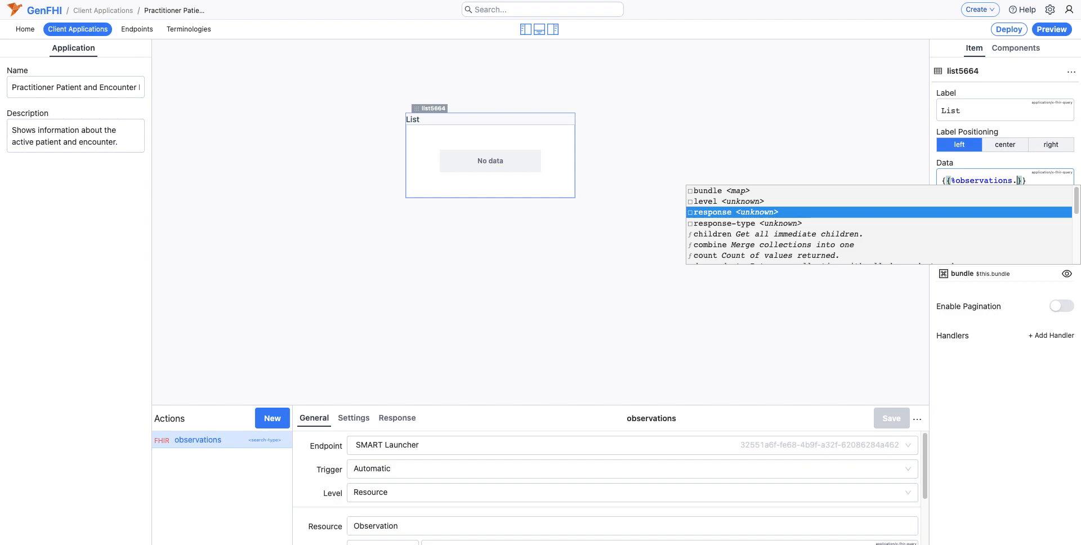
key("Return")
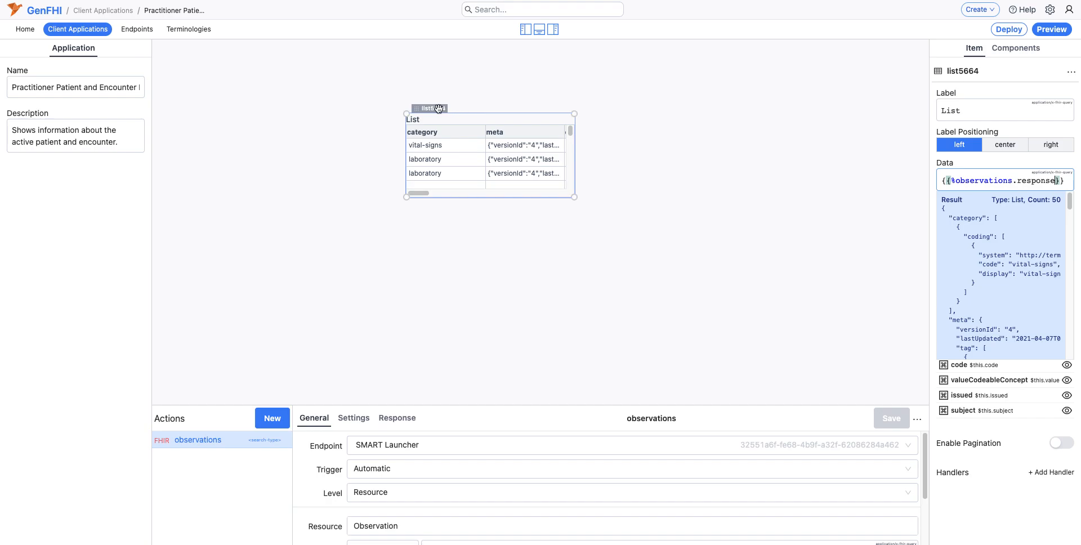
left_click_drag(438, 108, 394, 103)
left_click_drag(545, 195, 699, 282)
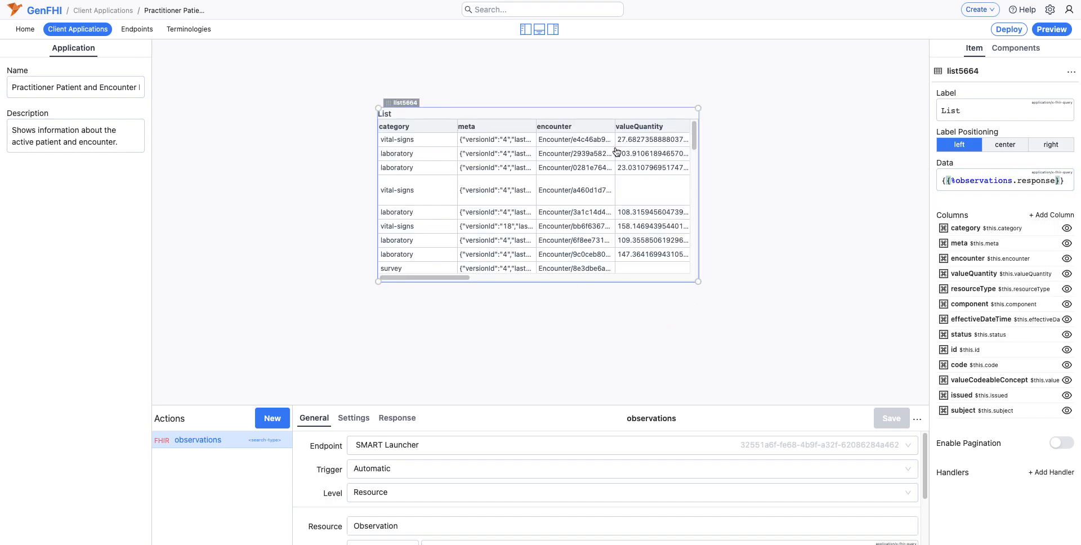
Step: Replace the List's data with the static array [{"name":"test"}] and widen the name column slightly
left_click(966, 179)
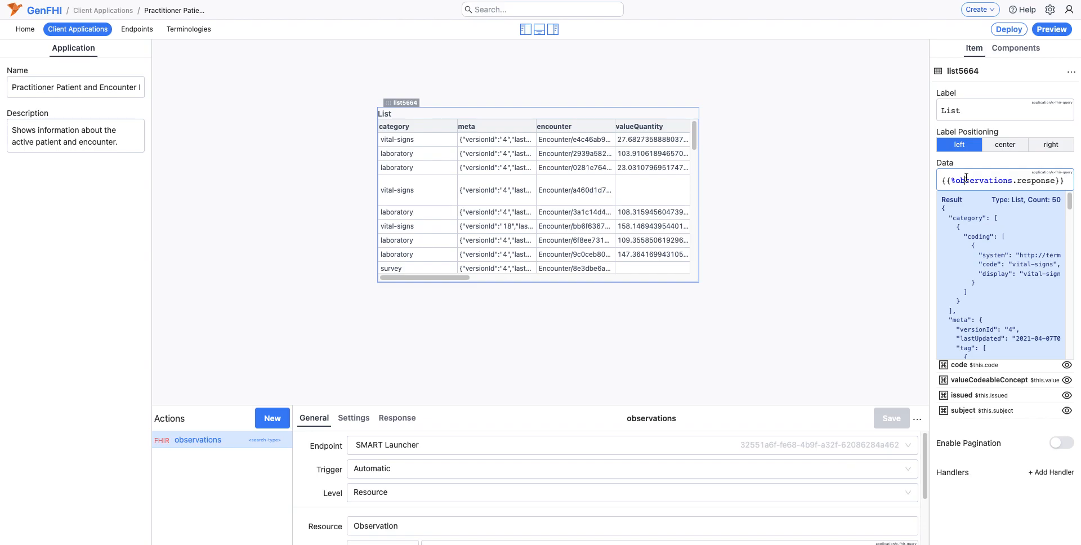
key("ctrl+a")
type("[]{\"")
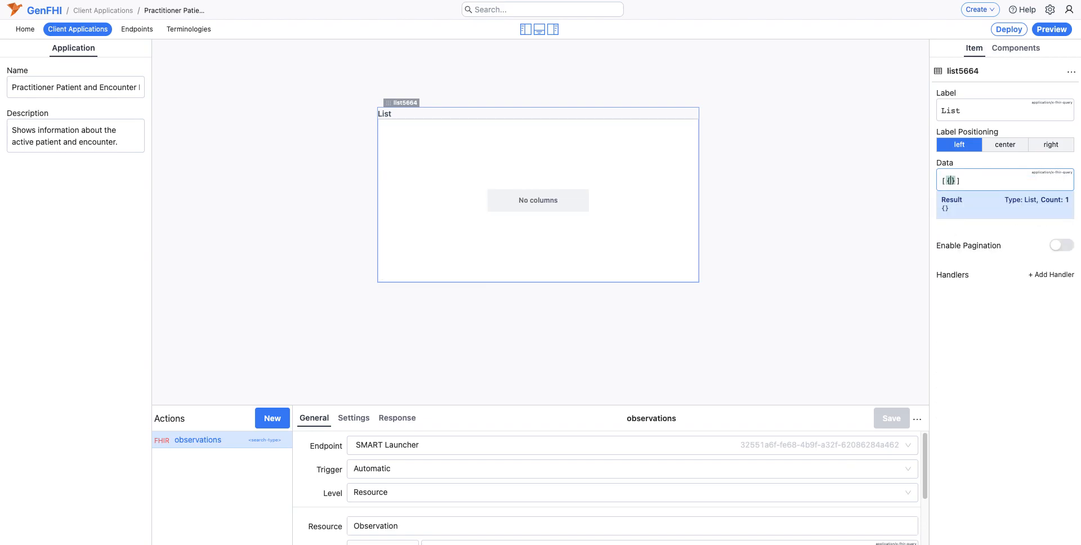
type("name")
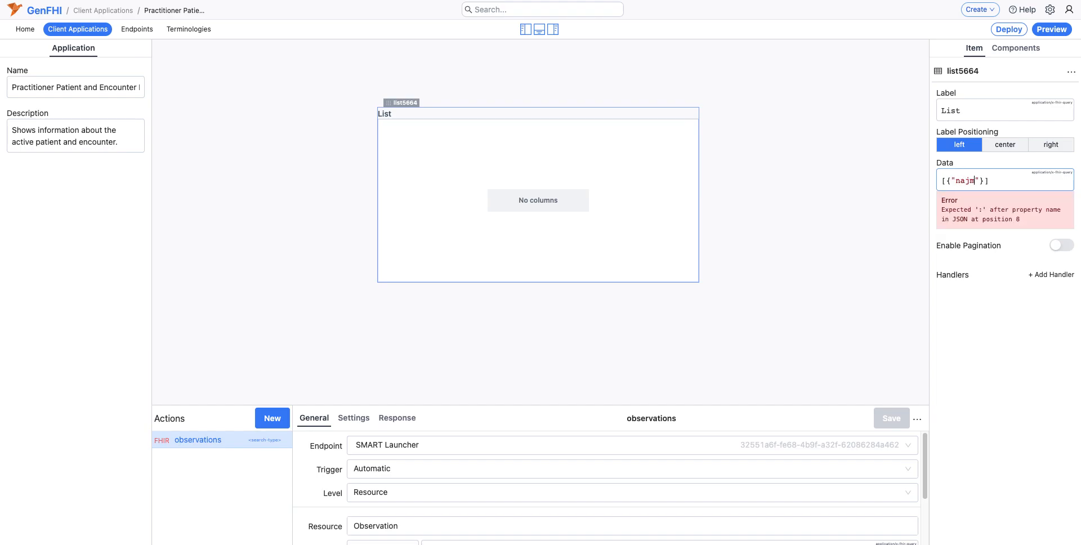
key("BackSpace")
key("BackSpace")
type("me\":\"test")
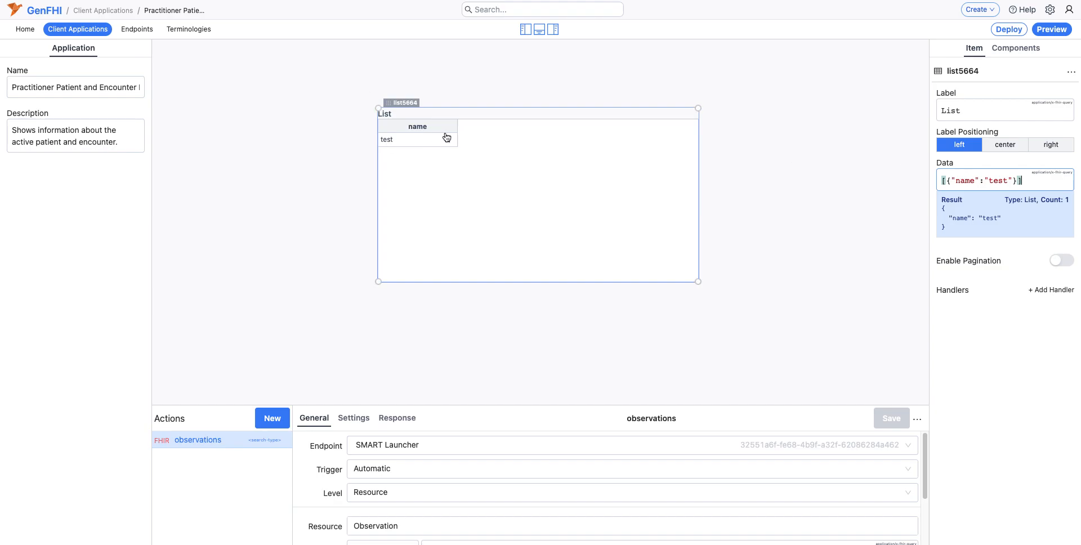
left_click_drag(454, 126, 472, 125)
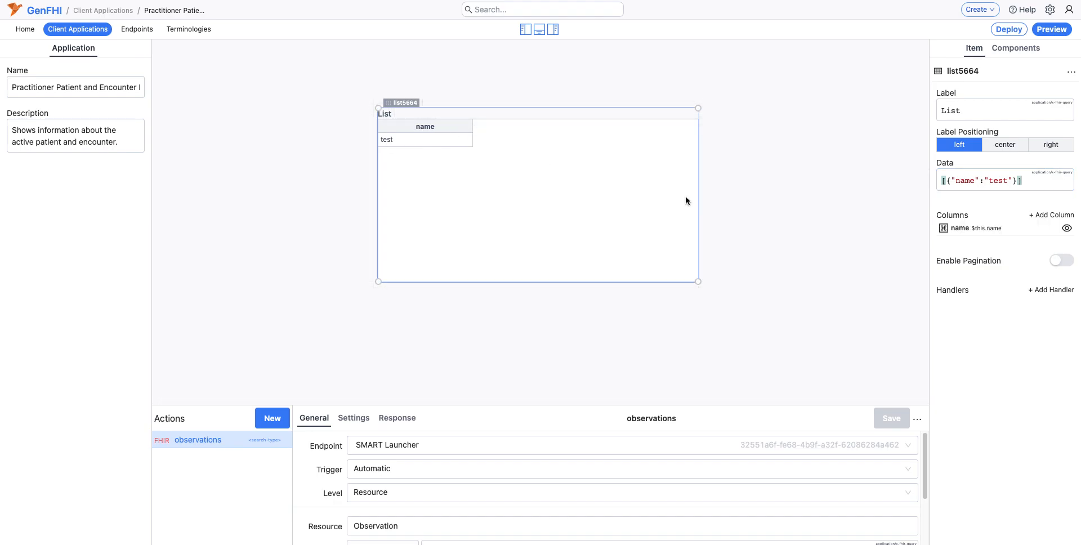
Step: Set the List's data back to {{%observations.response}} and widen the List further on the canvas
left_click(1021, 180)
key("ctrl+a")
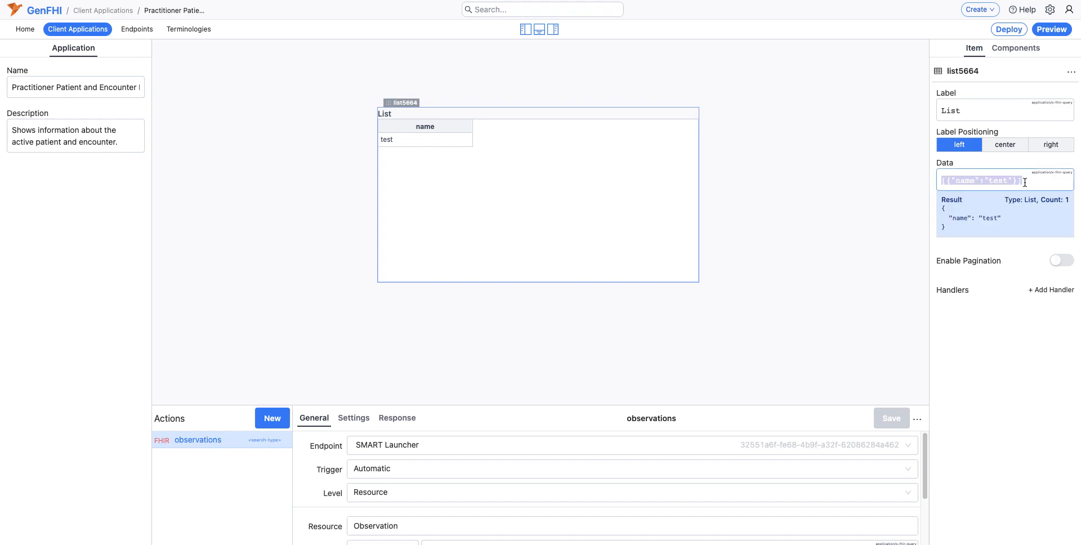
key("BackSpace")
type("{{")
type("%observations.resp")
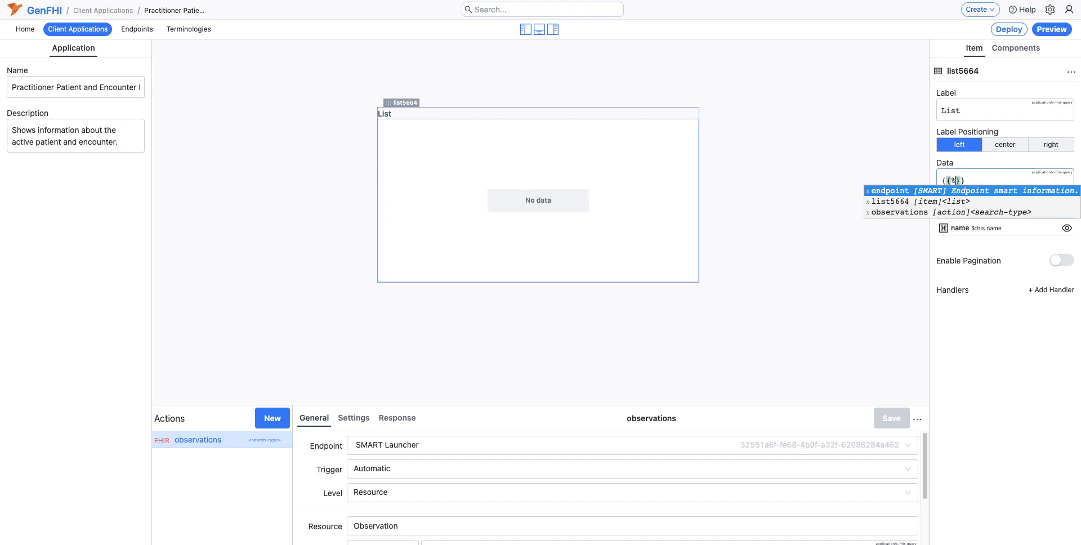
type("onse")
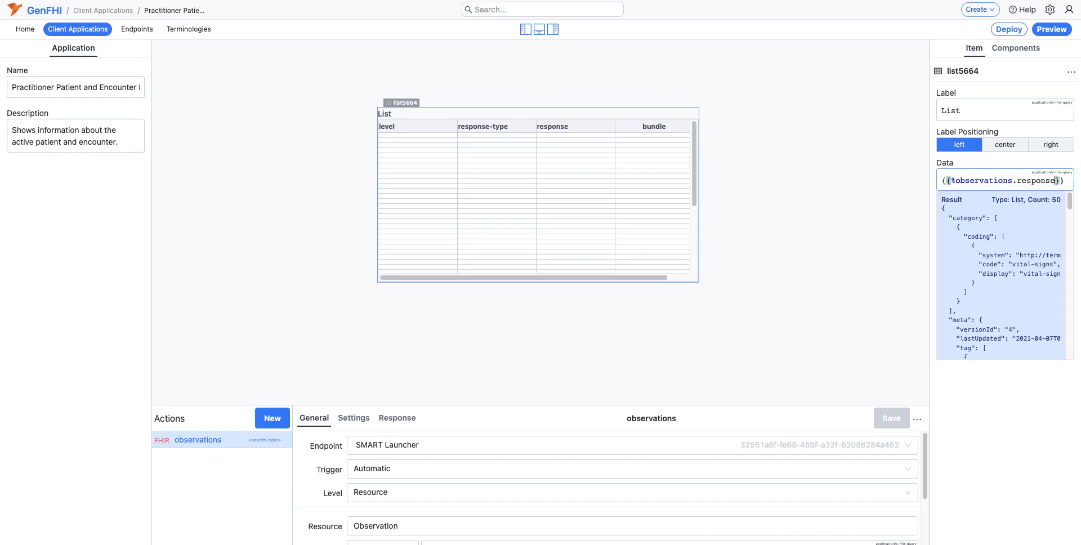
left_click_drag(408, 105, 369, 98)
left_click_drag(658, 275, 736, 286)
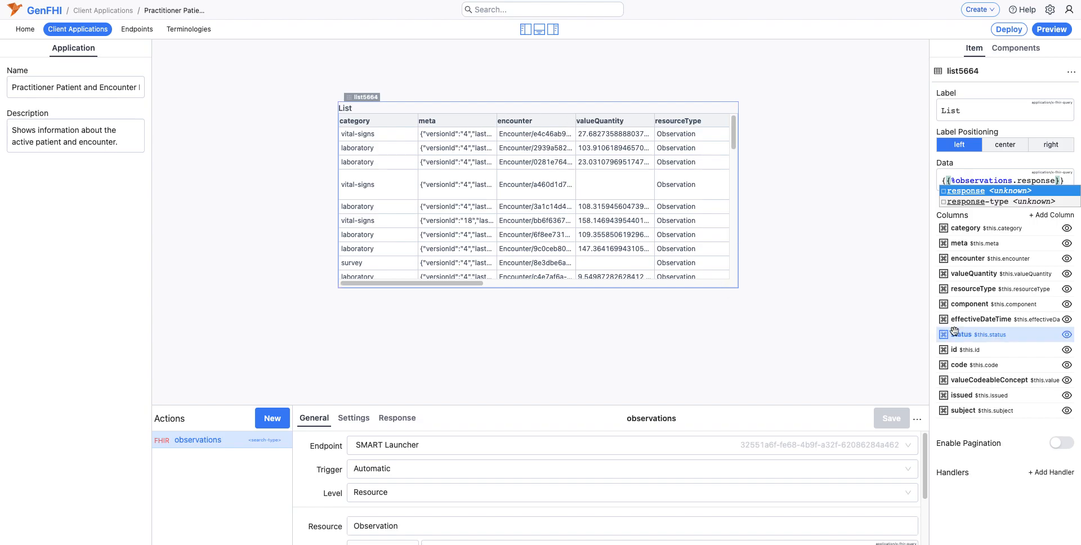
Step: Hide the List's meta column and inspect the raw JSON of the first row's category value
left_click(1066, 245)
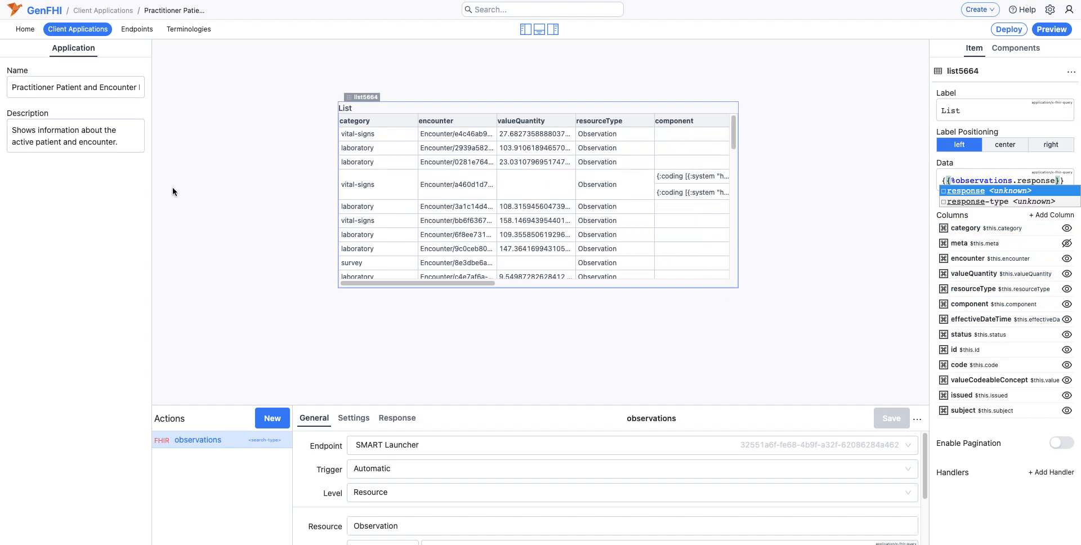
left_click(388, 139)
scroll(393, 147, "right", 5)
scroll(392, 147, "right", 5)
left_click_drag(424, 147, 365, 146)
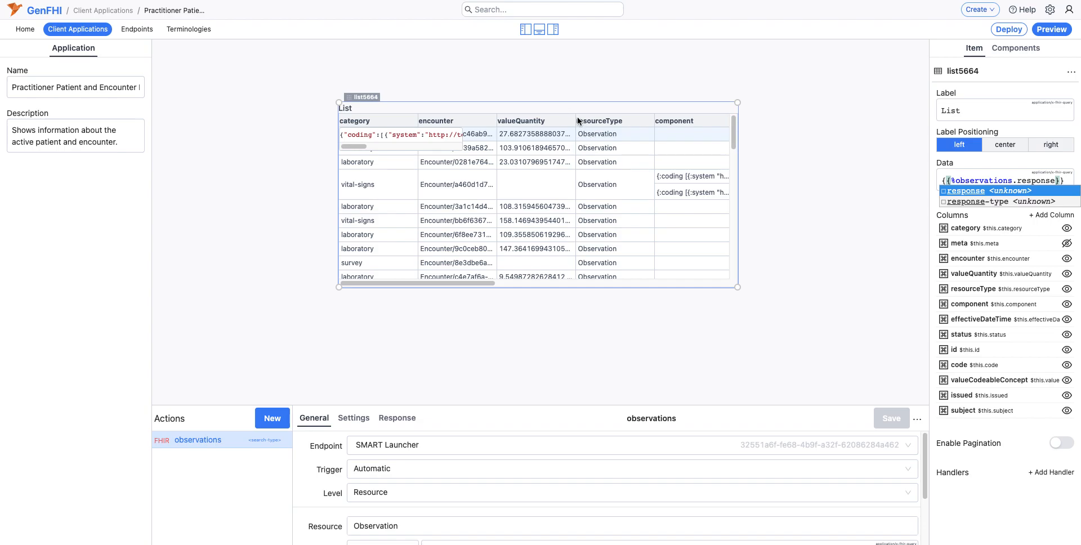
Step: Widen the List's valueQuantity column and inspect the raw JSON of its first row's value
left_click_drag(574, 121, 627, 122)
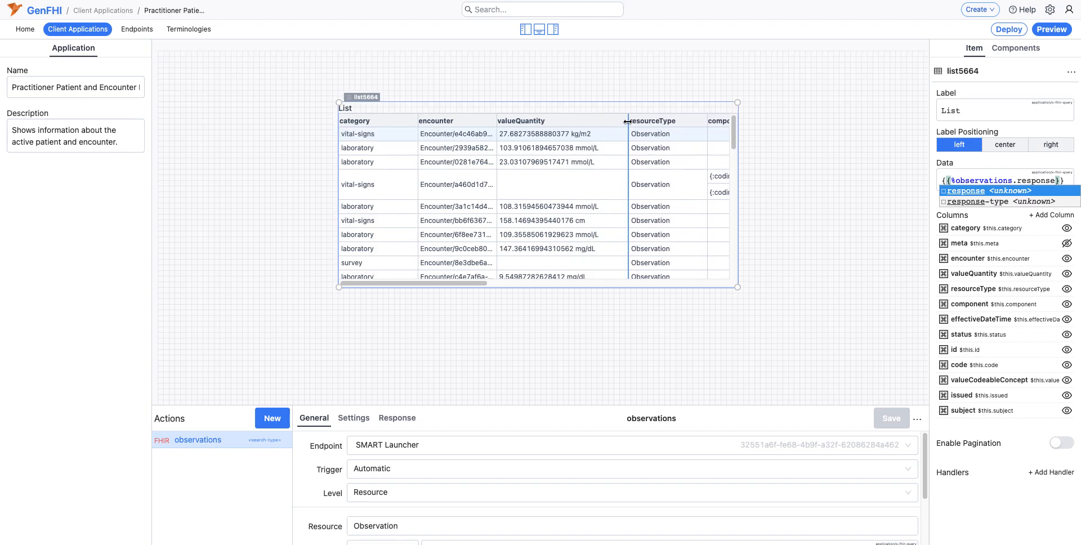
left_click(563, 138)
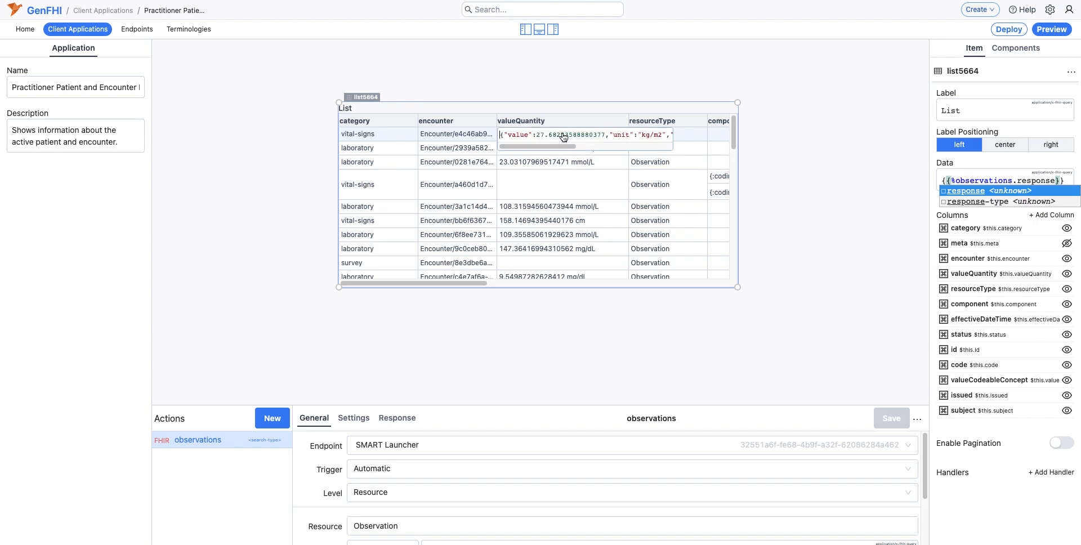
mouse_move(559, 144)
left_mouse_down()
mouse_move(653, 148)
mouse_move(556, 148)
left_mouse_up()
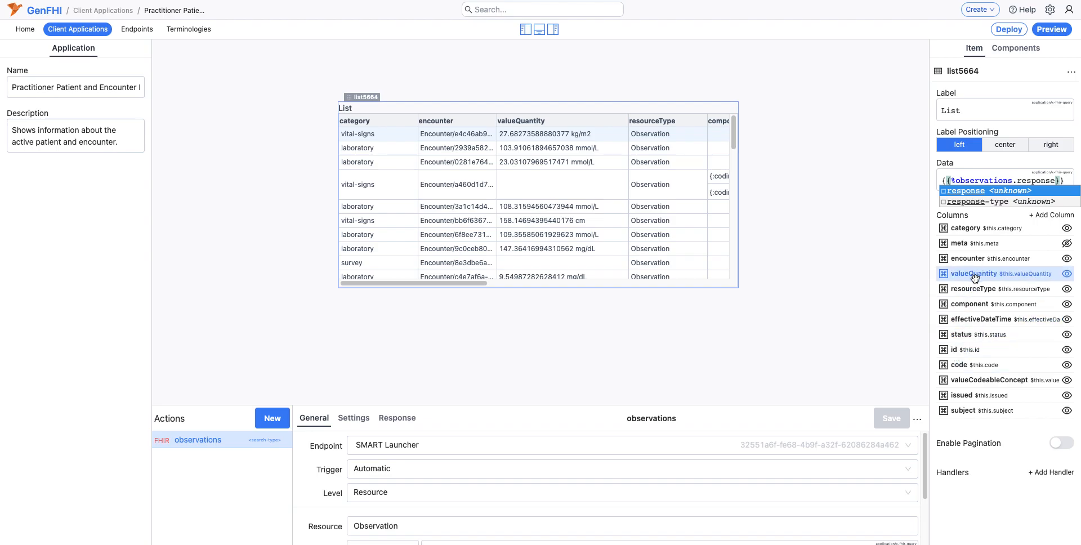
Step: Reorder the List's columns to start with code and valueQuantity, and shift the List down and right on the canvas
left_click_drag(975, 278, 985, 232)
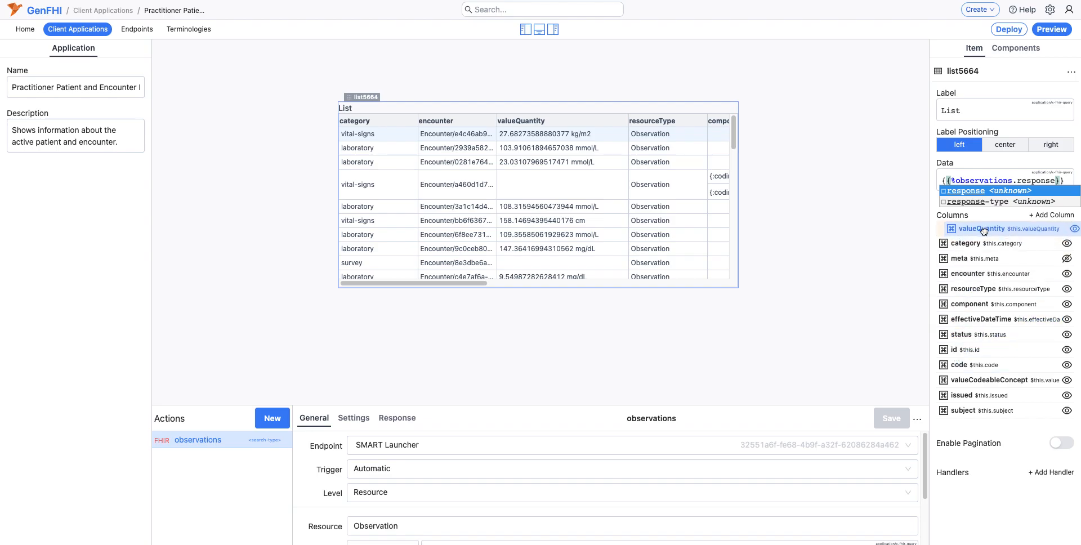
left_click_drag(972, 364, 975, 224)
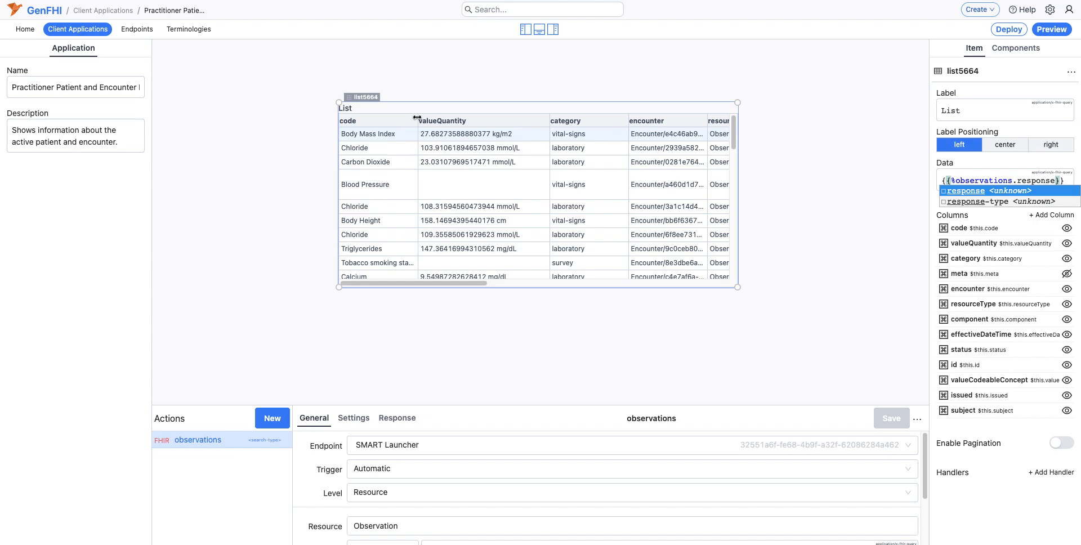
left_click_drag(391, 102, 431, 140)
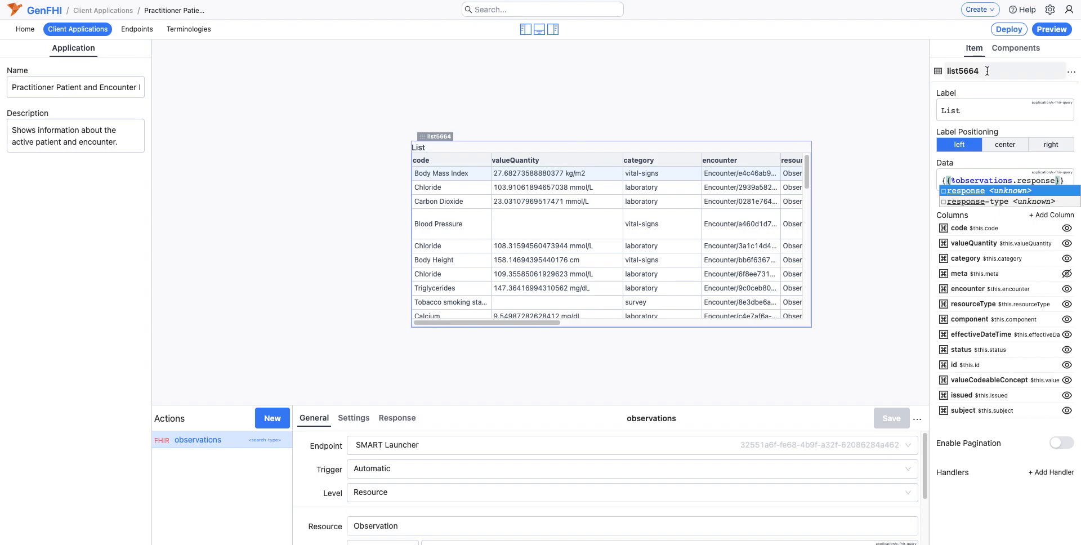
Step: Place an Html component in the canvas's upper-left corner and enlarge it into a wide block above the List
left_click(1008, 52)
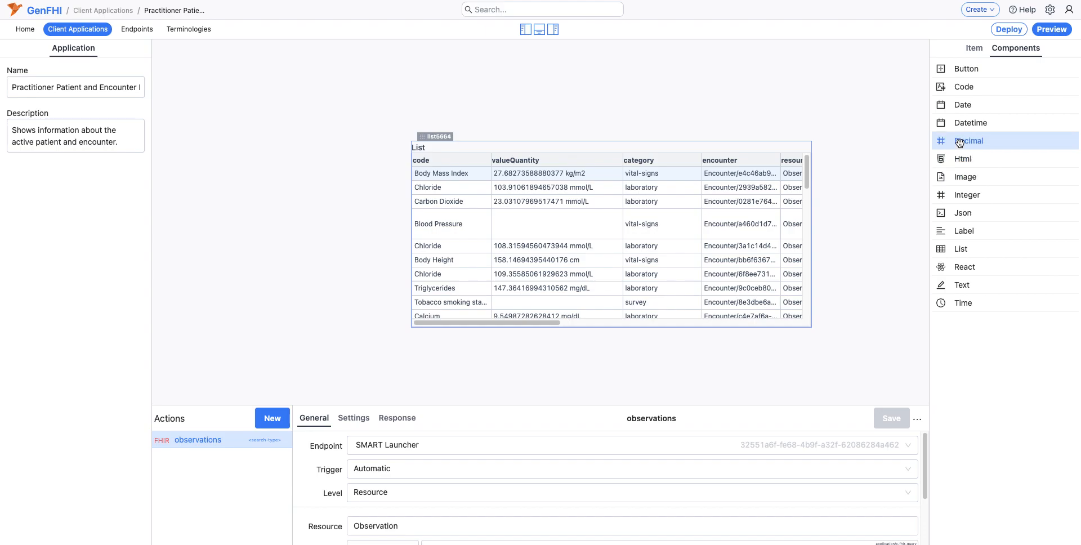
left_click_drag(963, 159, 169, 49)
left_click_drag(271, 109, 653, 152)
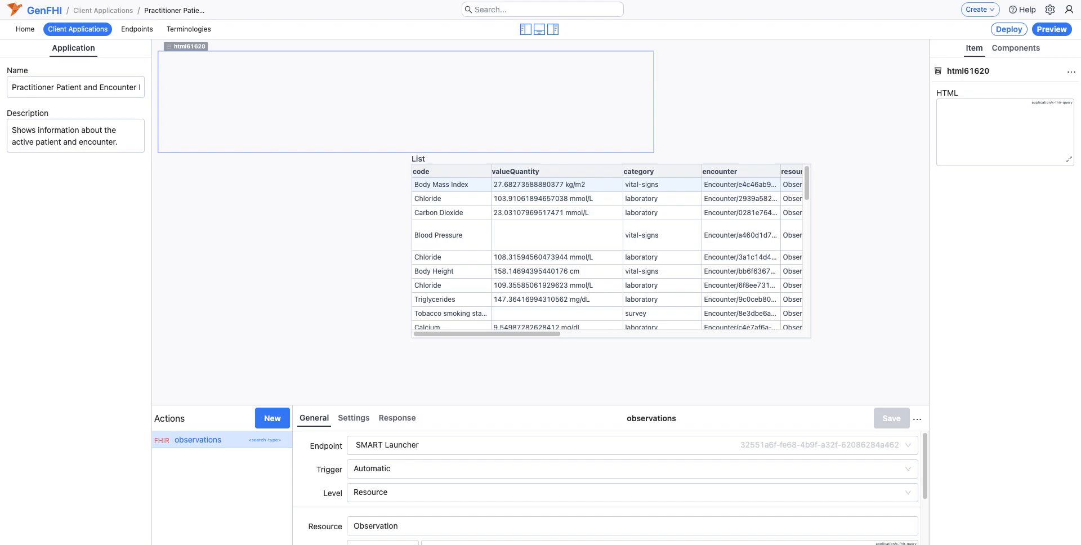
Step: Fill the Html component with the Tailwind template for patient name, address, encounter type and participating physician, and finish editing
left_click(1069, 161)
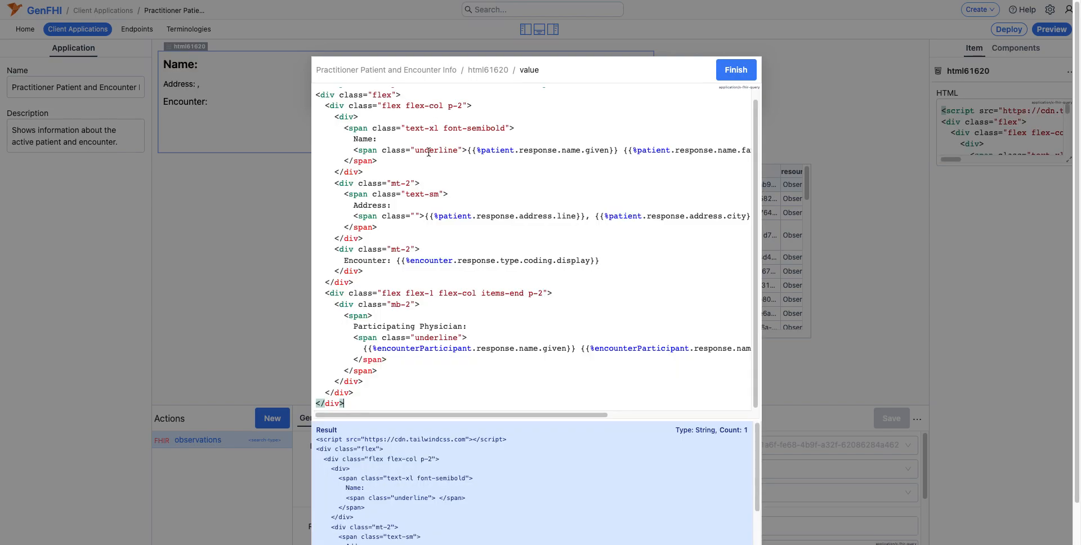
left_click(448, 186)
left_click(461, 165)
left_click(426, 369)
triple_click(418, 280)
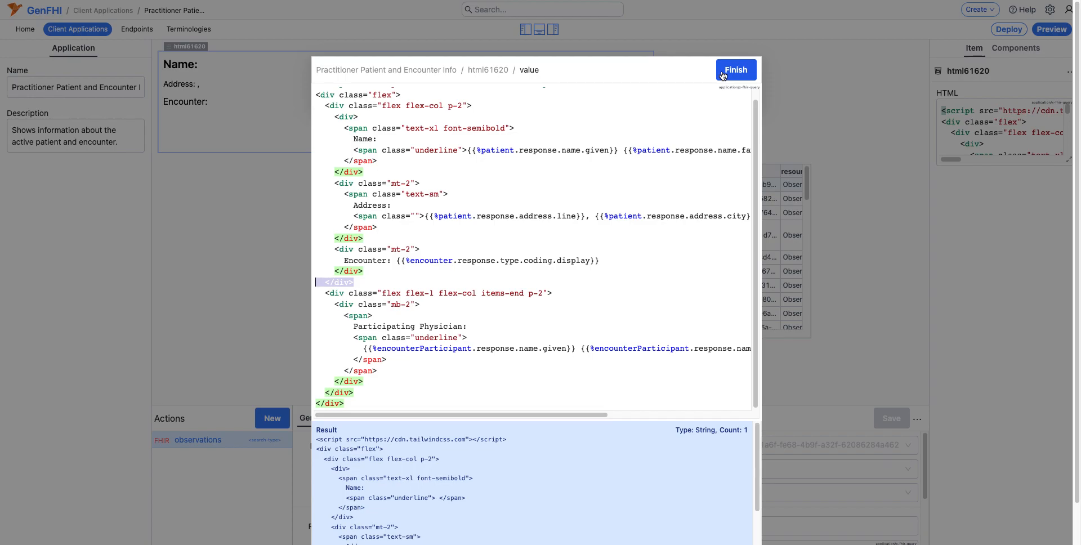
left_click(501, 151)
left_click(502, 176)
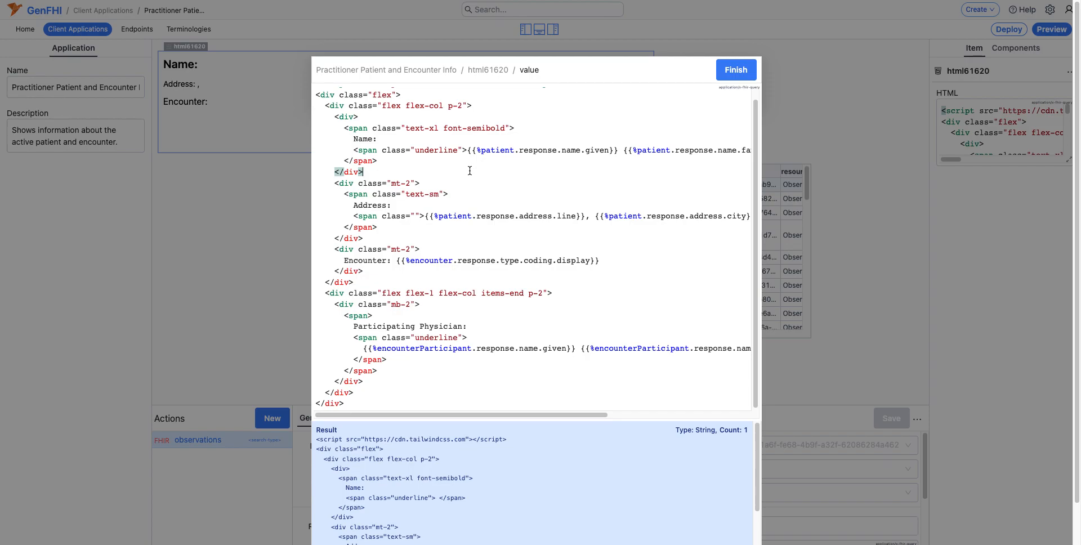
left_click(723, 75)
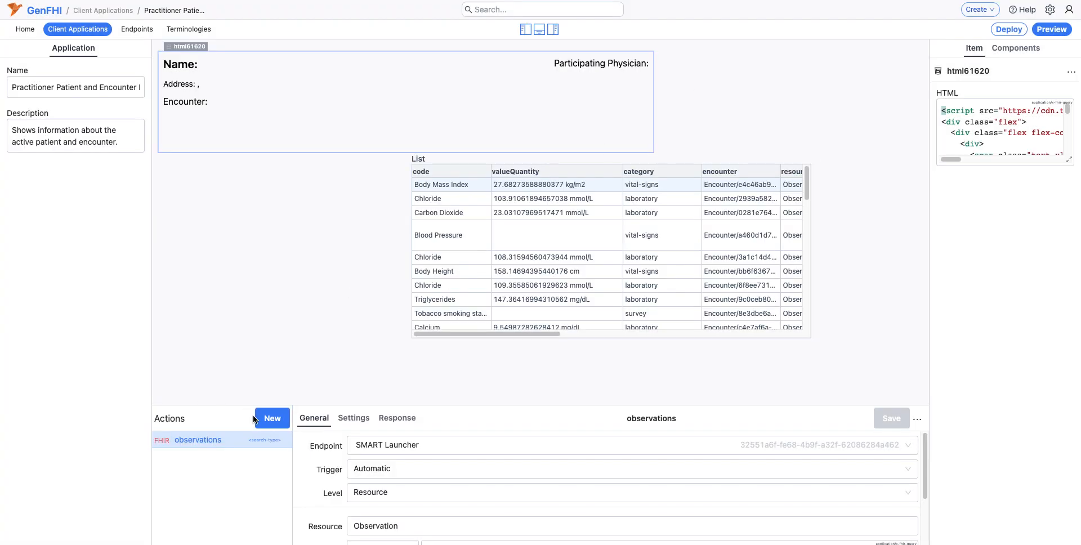
Step: Add a FHIR query action on the SMART Launcher endpoint with resource Patient and interaction read
left_click(268, 421)
left_click(256, 442)
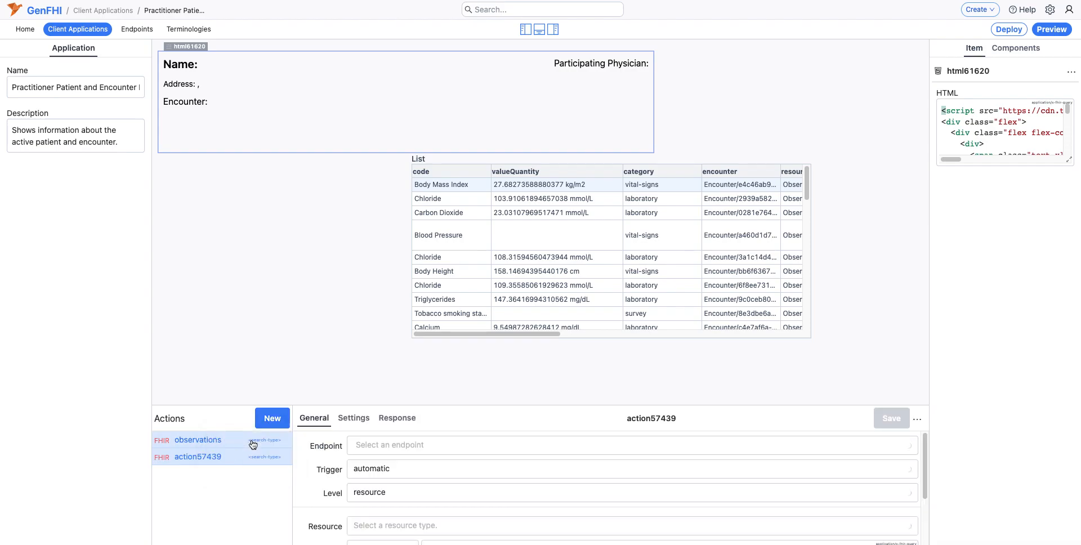
left_click(356, 451)
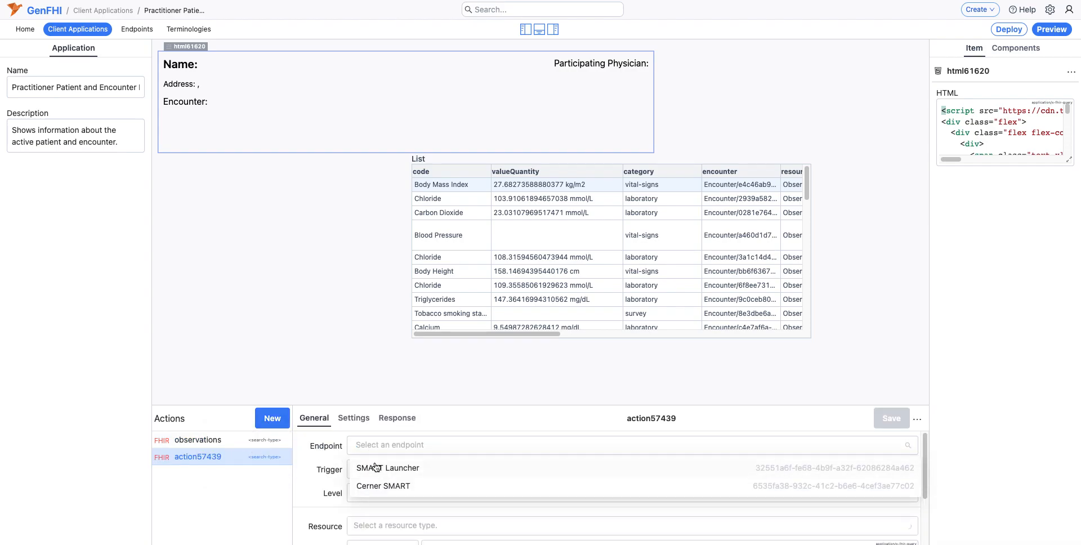
left_click(376, 469)
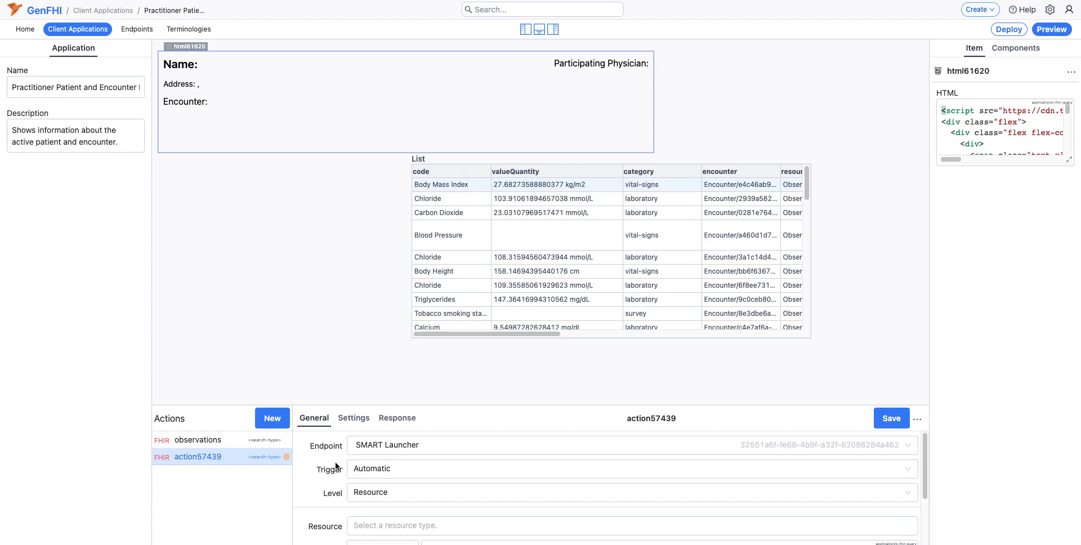
scroll(336, 465, "down", 2)
left_click(357, 476)
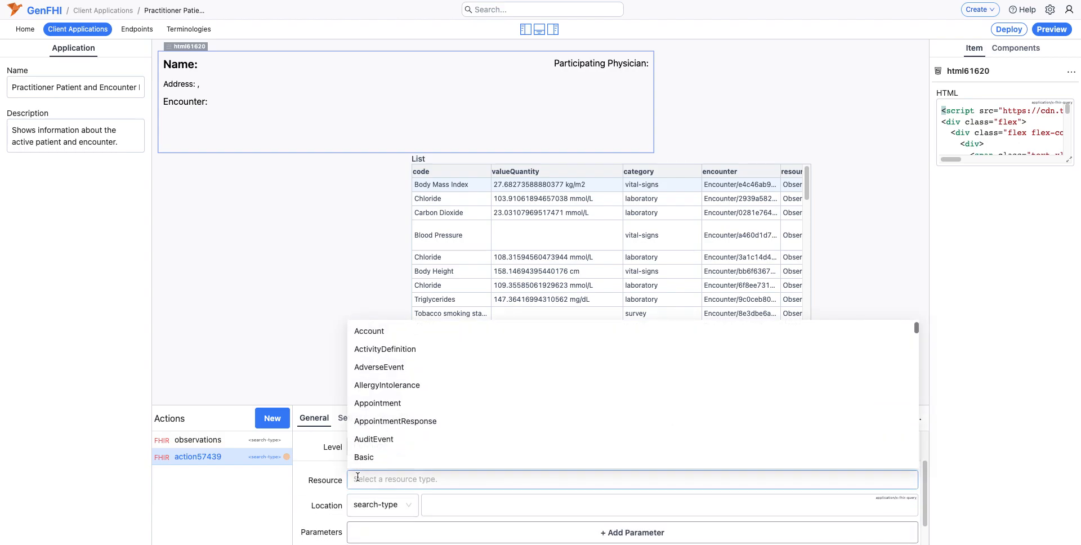
type("Pati")
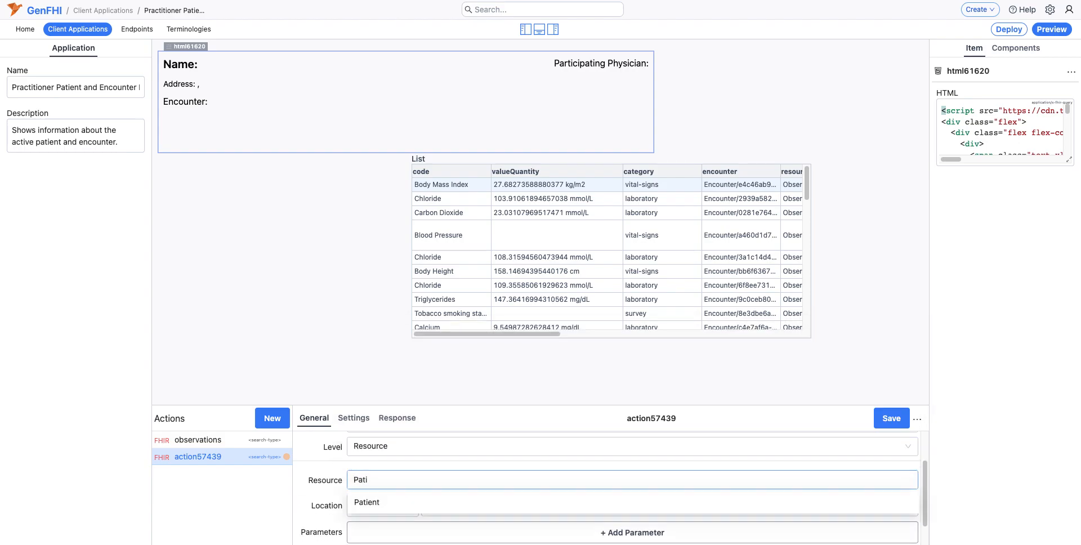
left_click(370, 502)
left_click(370, 504)
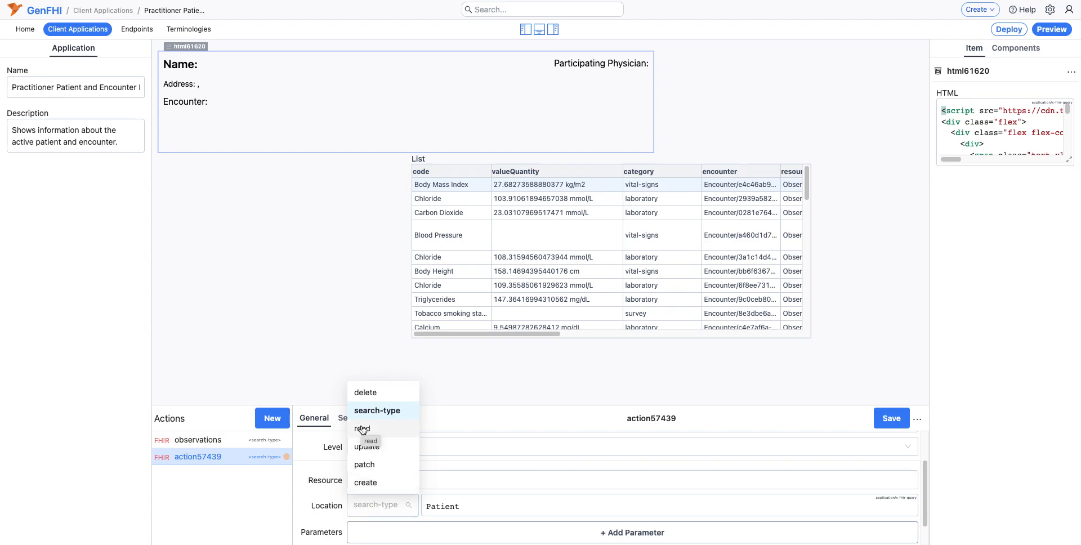
left_click(378, 432)
Step: Set the Patient query's ID to {{%endpoint.`32551a6f-fe68-4b9f-a32f-62086284a462`.patient.id}} and save the action
left_click(360, 485)
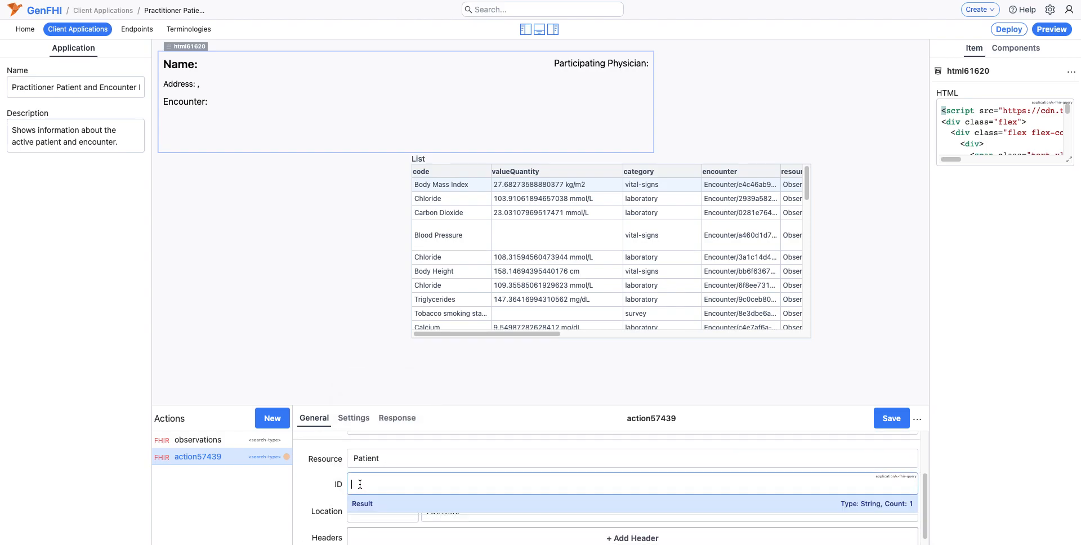
type("{{%")
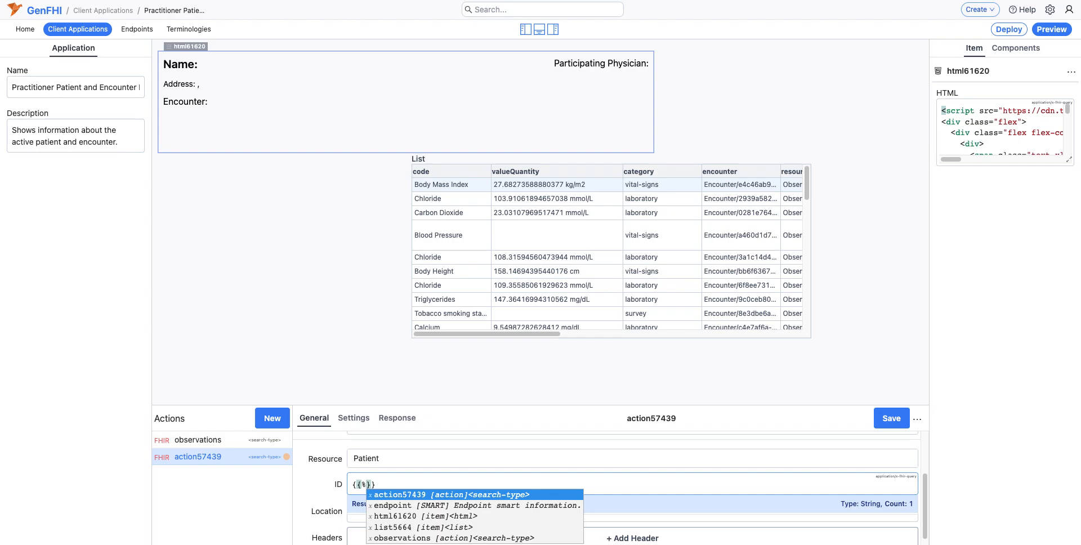
key("Down")
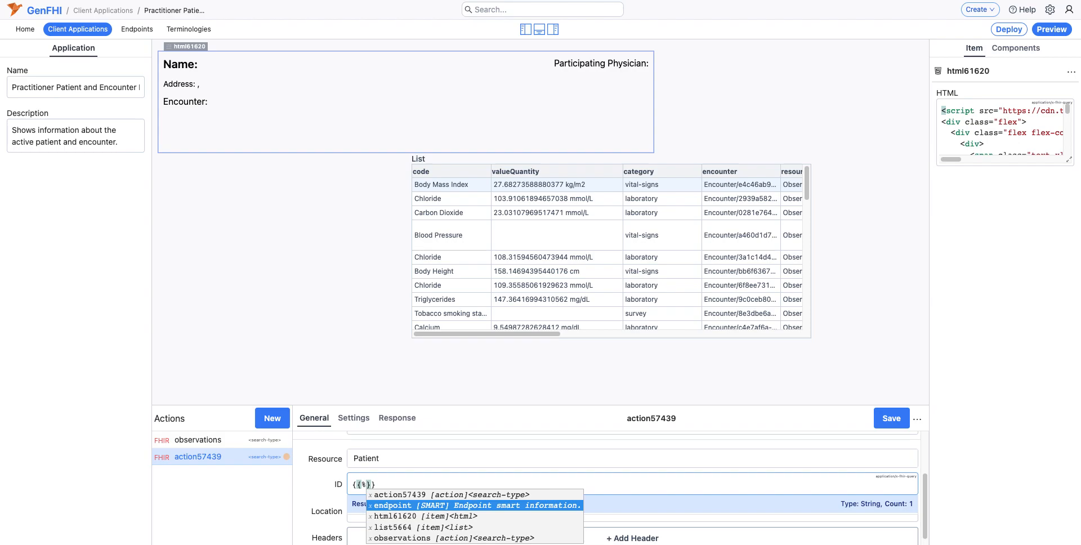
type("endpoint")
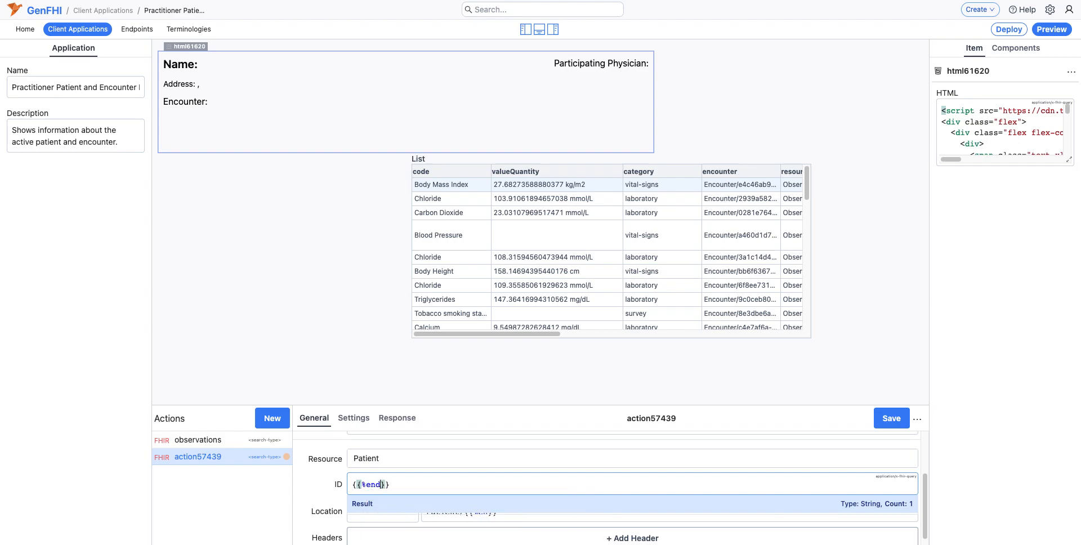
key("Return")
type(".")
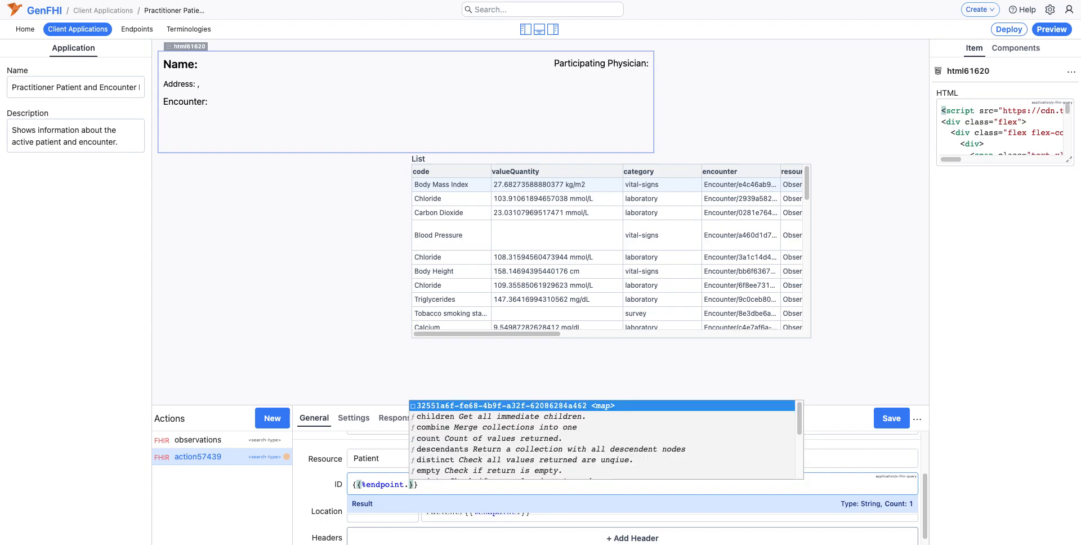
key("Return")
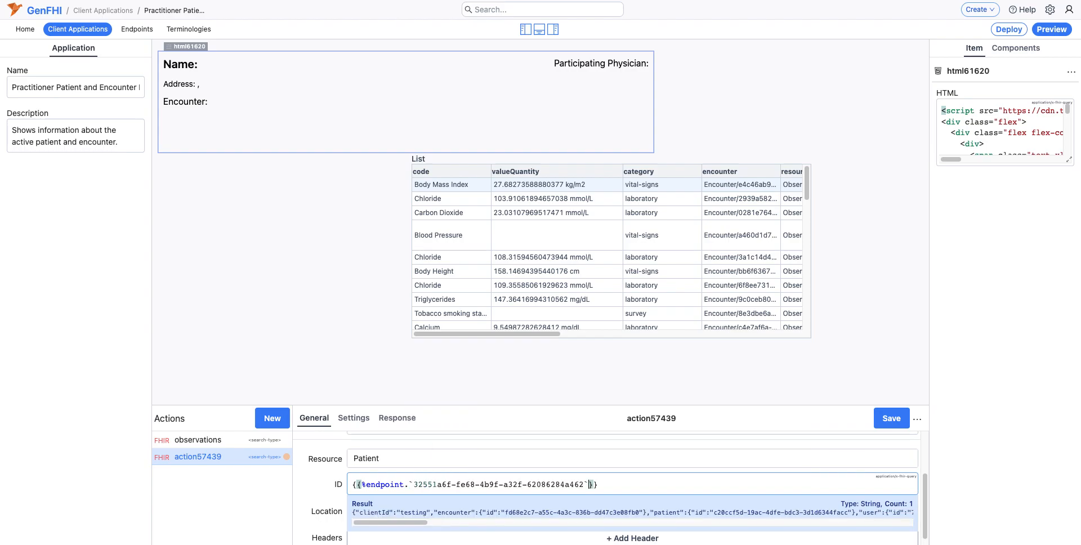
type(".")
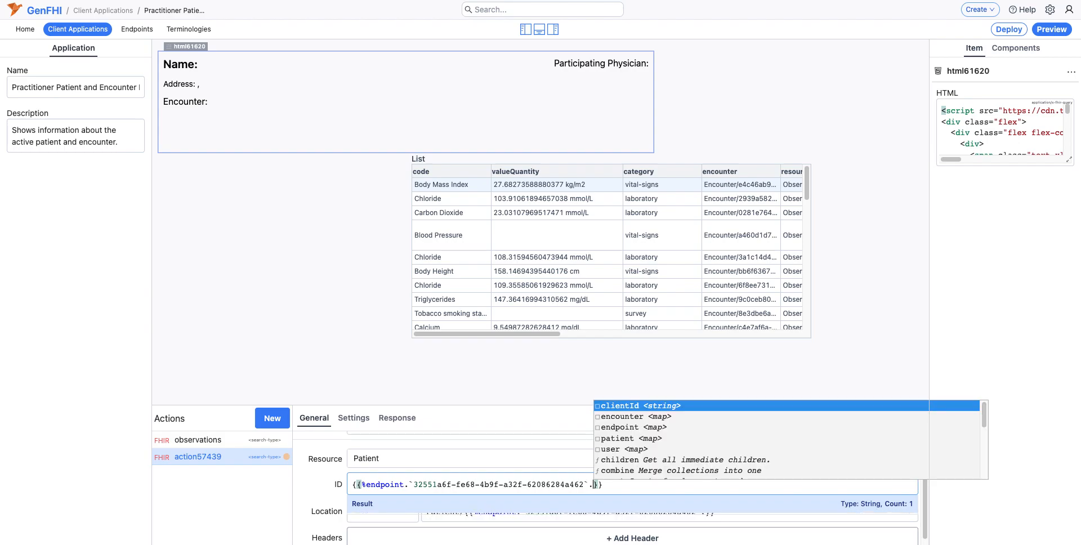
key("Down")
key("Down")
key("Down")
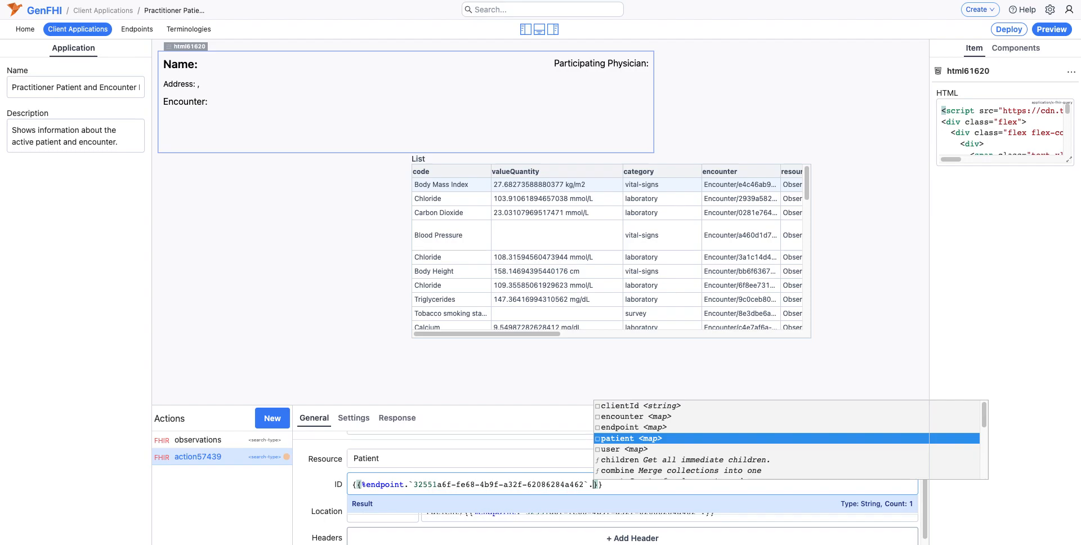
key("Return")
type(".")
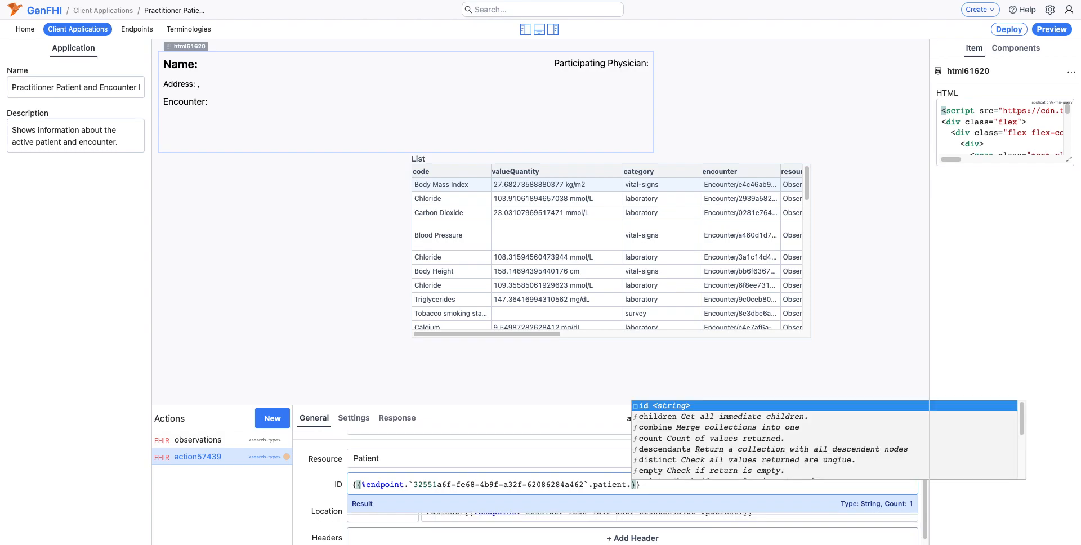
key("Return")
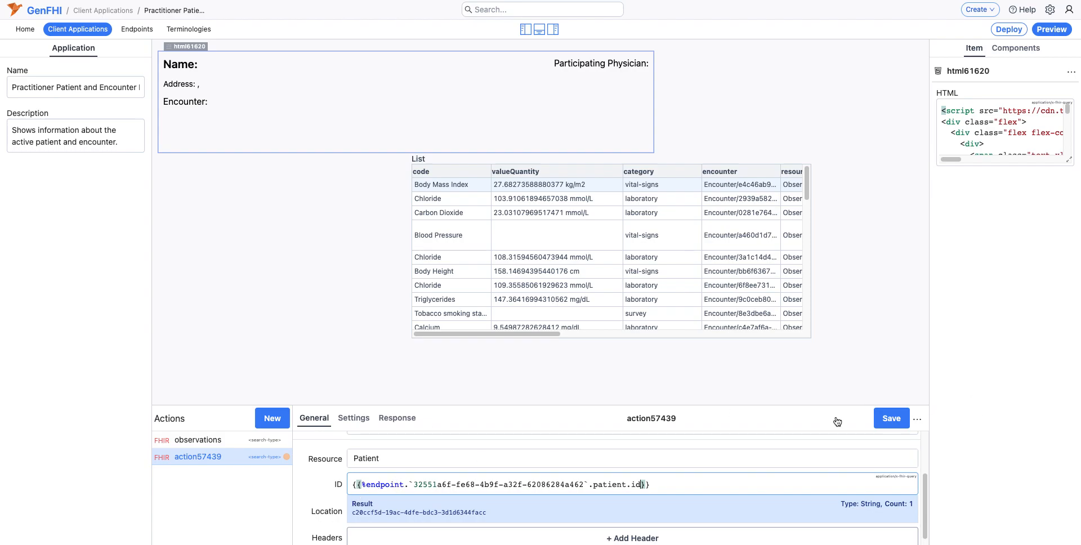
left_click(886, 424)
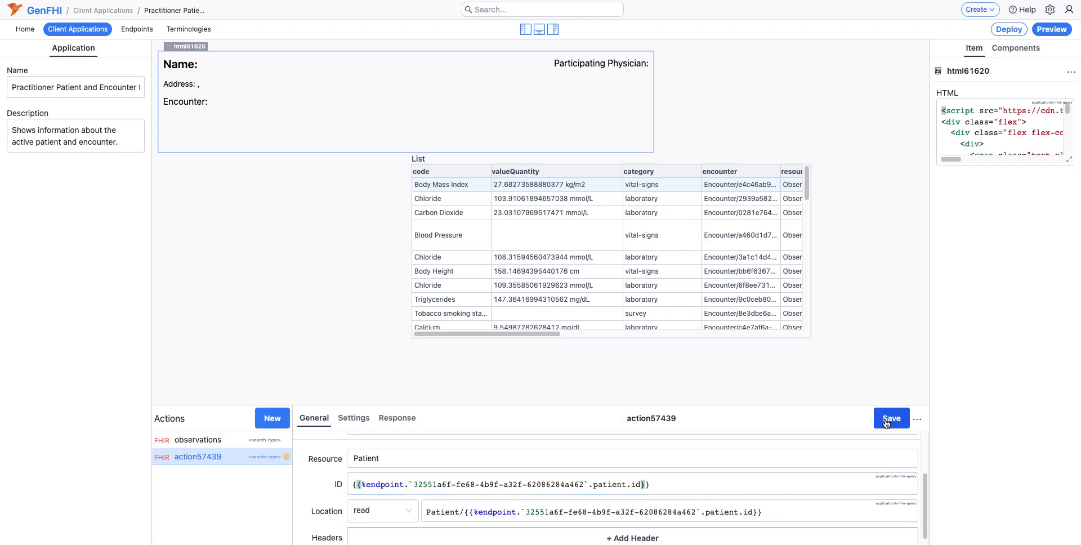
Step: Rename the new Patient query action as patient
left_click(687, 420)
double_click(689, 420)
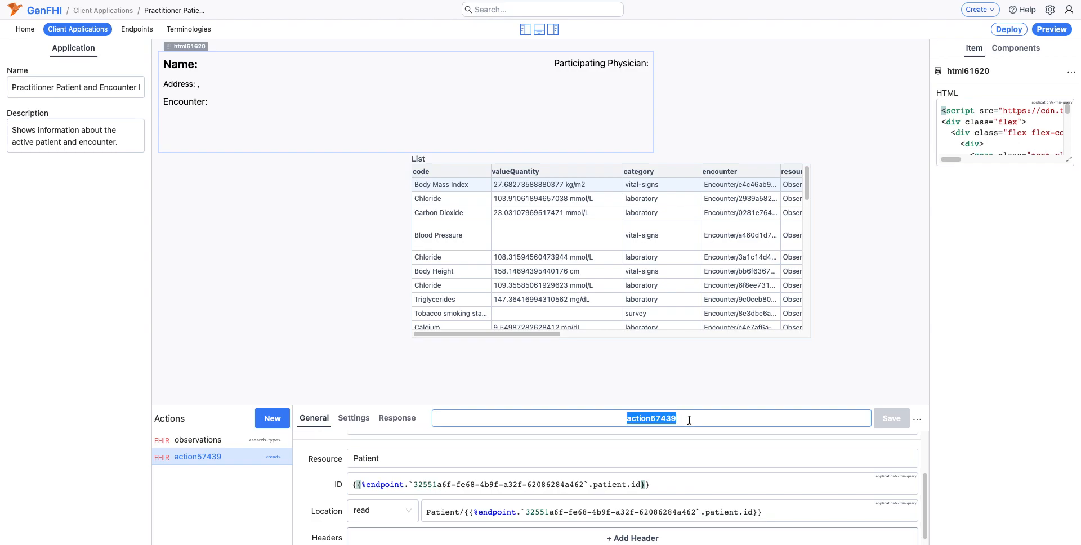
key("BackSpace")
type("patient")
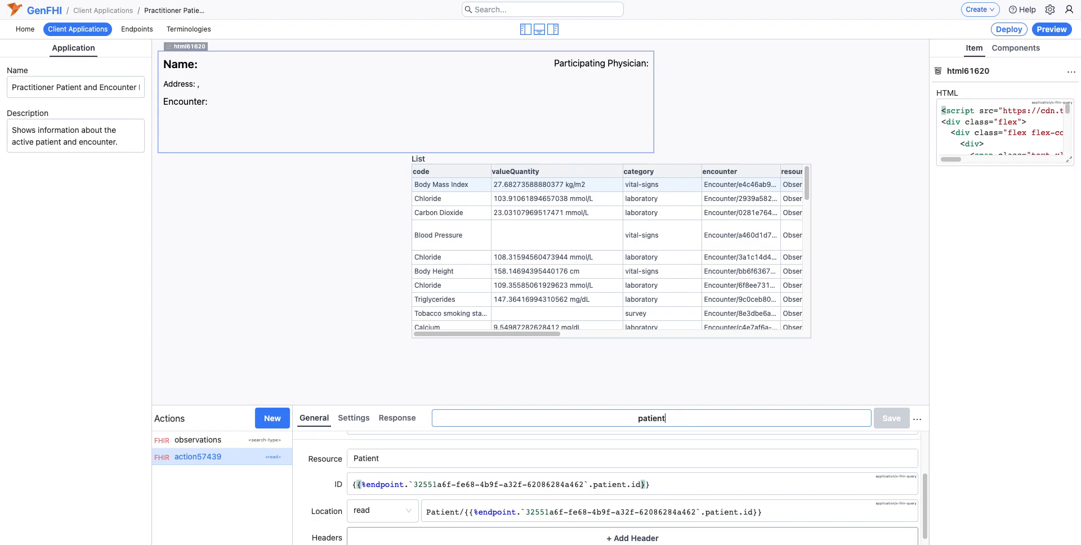
key("Return")
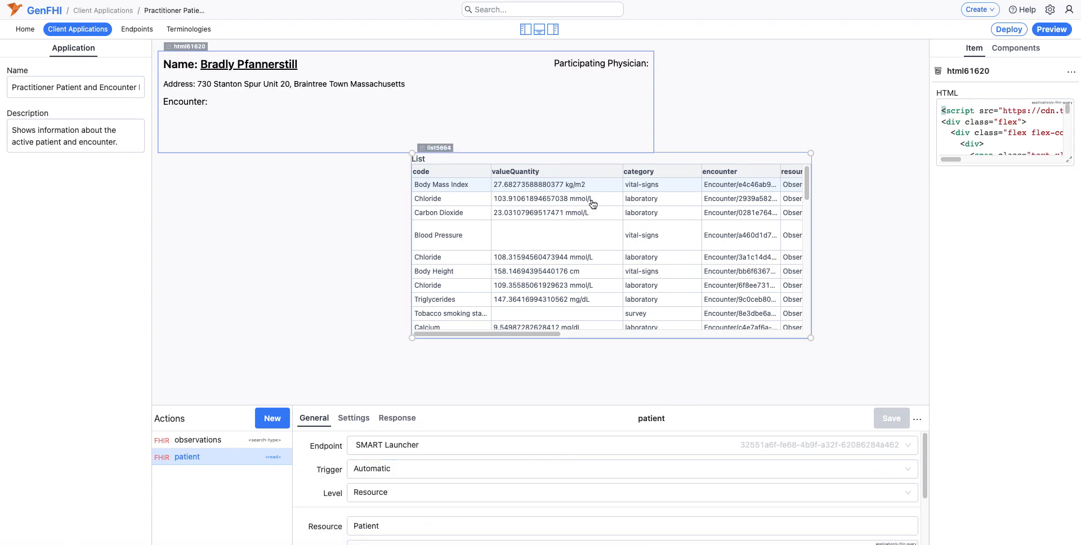
Step: Review the Html component's template to compare its patient and encounter expressions with the rendered block
left_click(231, 124)
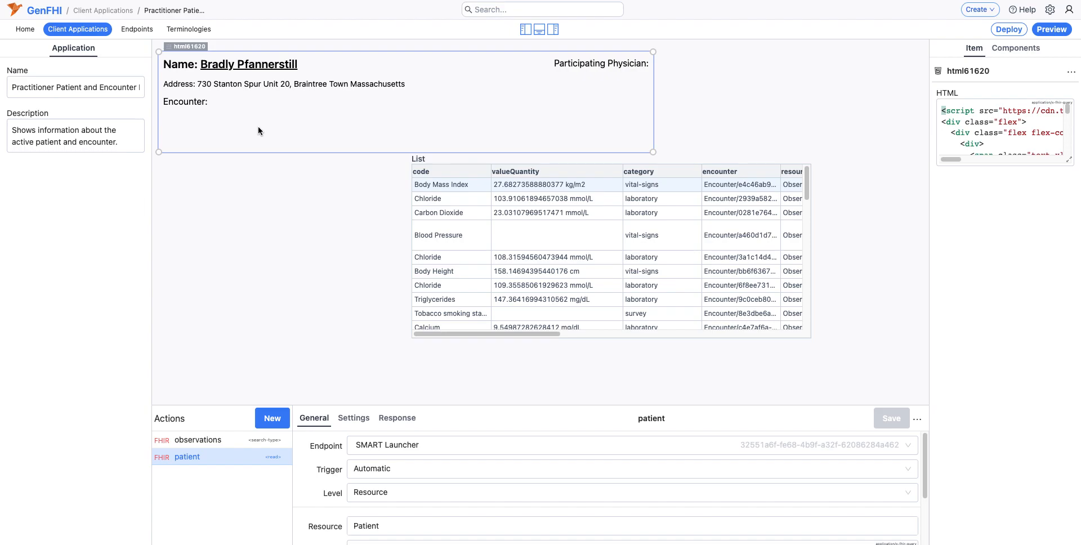
scroll(998, 141, "down", 3)
left_click(1068, 160)
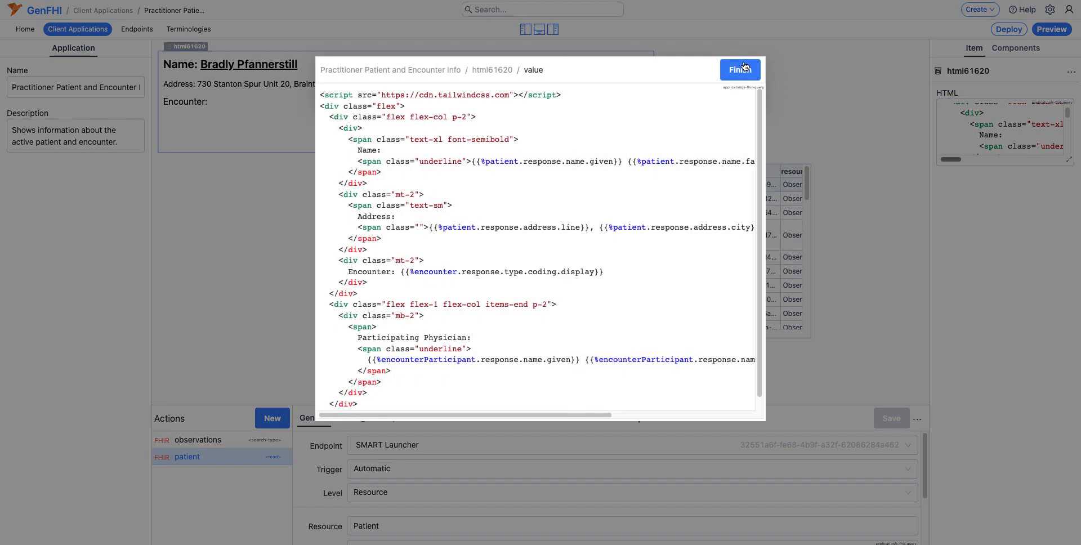
left_click(729, 75)
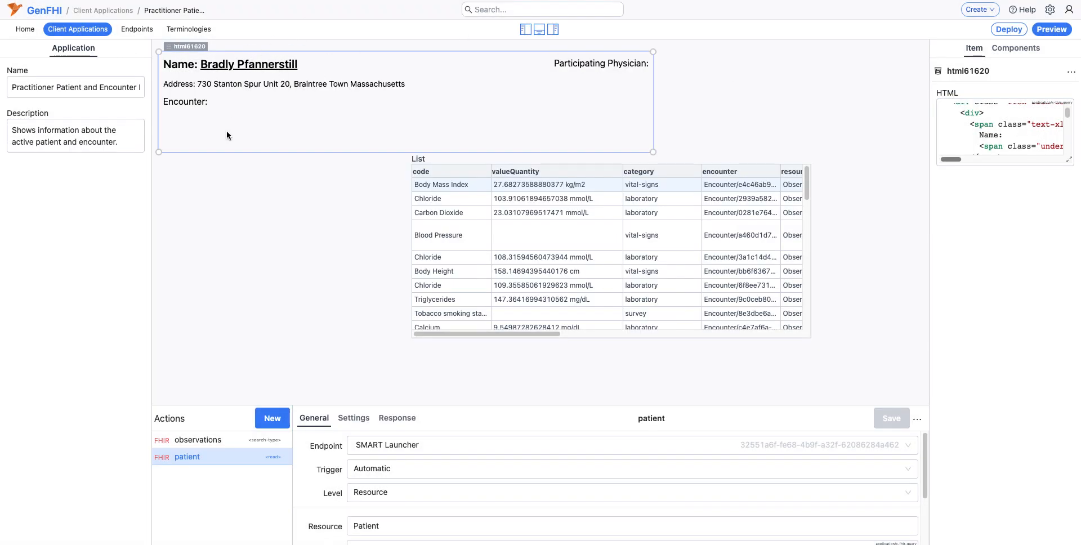
Step: Add another FHIR query action on the SMART Launcher endpoint with resource Encounter and interaction read
left_click(271, 418)
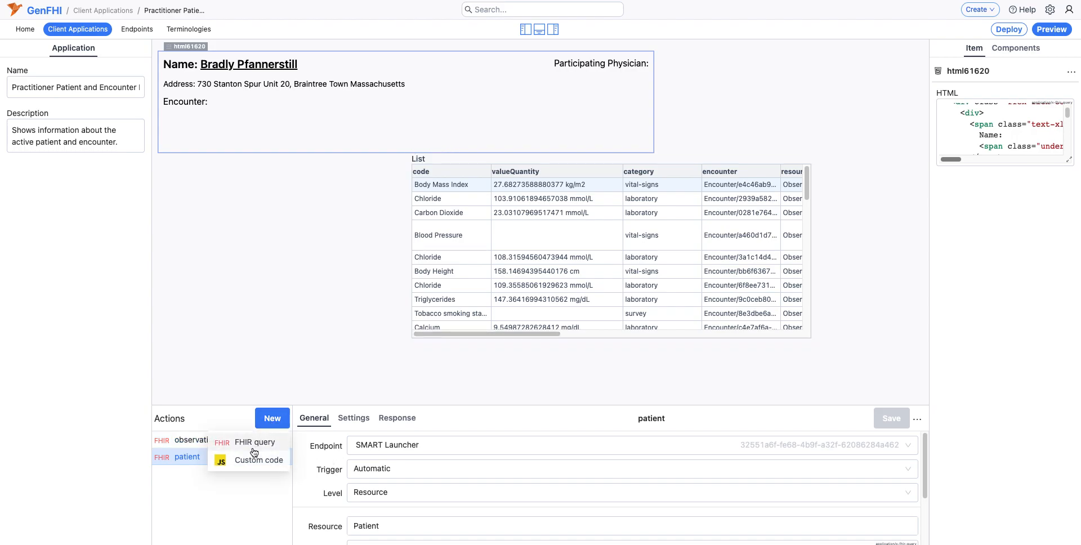
left_click(255, 442)
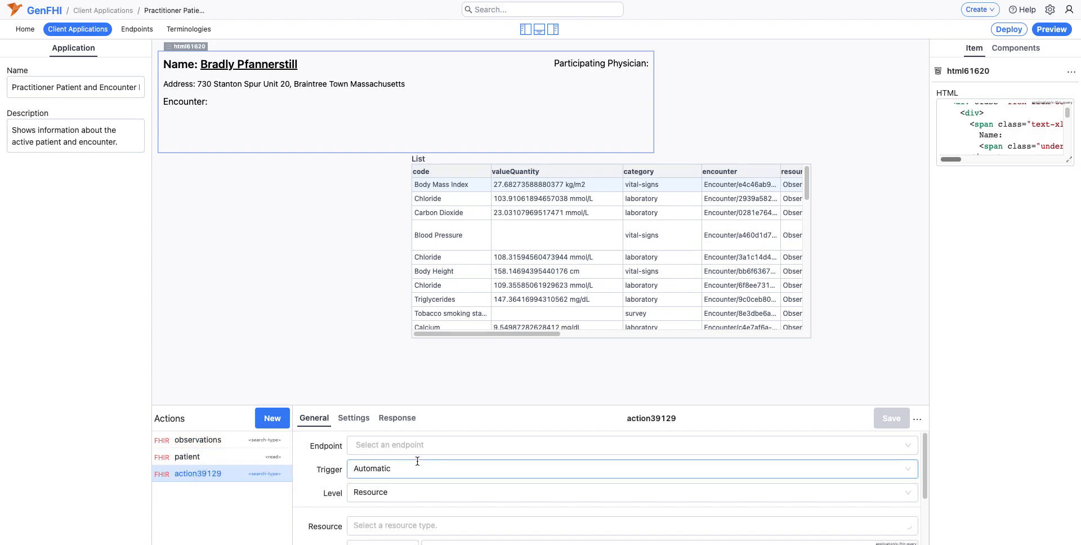
left_click(375, 446)
left_click(372, 468)
left_click(377, 522)
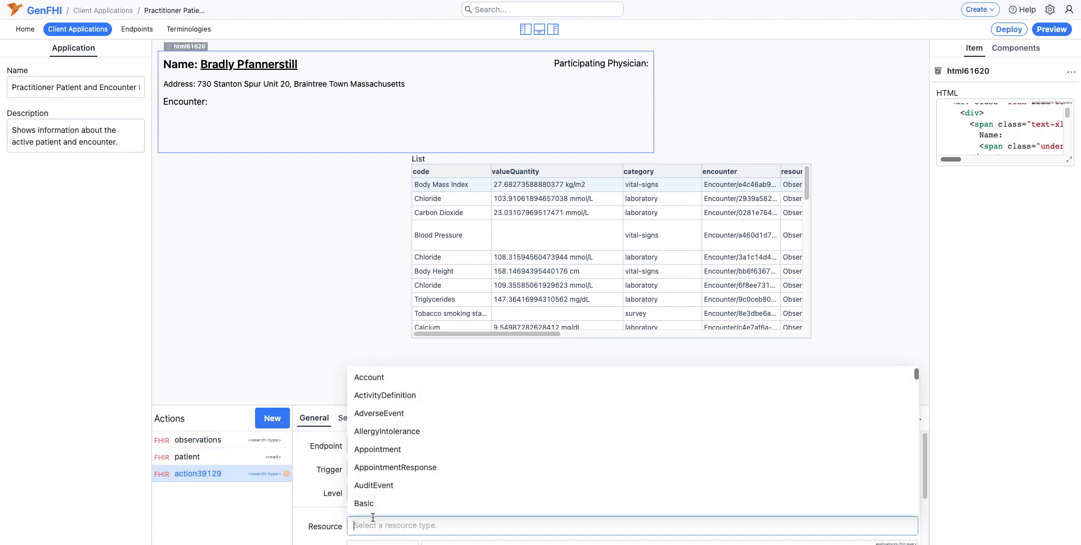
scroll(379, 509, "down", 1)
type("Encount")
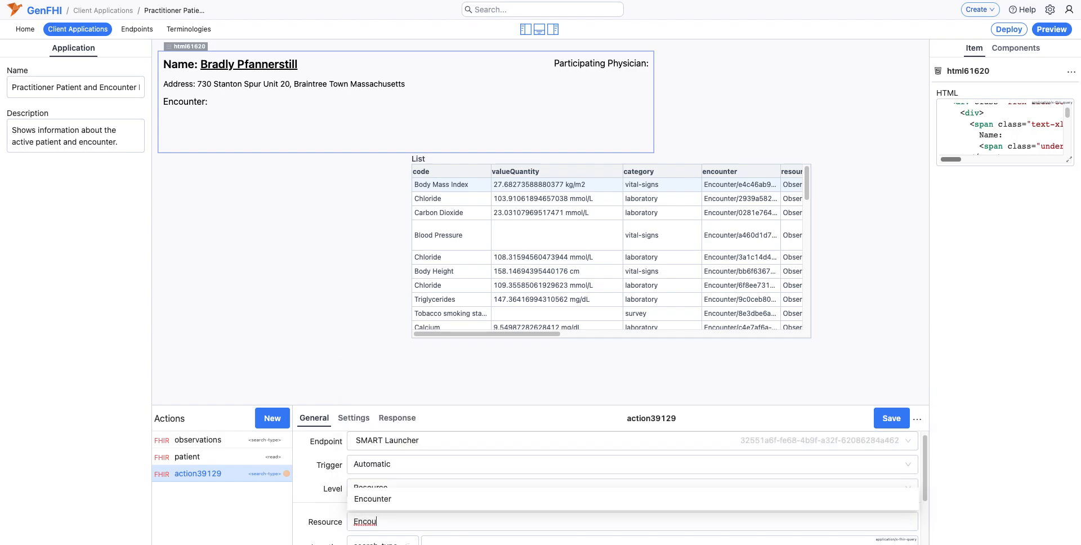
left_click(400, 498)
scroll(387, 508, "down", 1)
left_click(376, 508)
left_click(374, 433)
Step: Set the Encounter query's ID to {{%endpoint.`32551a6f-fe68-4b9f-a32f-62086284a462`.encounter.id}} and save the action
scroll(385, 476, "down", 1)
left_click(386, 476)
type("{{%end")
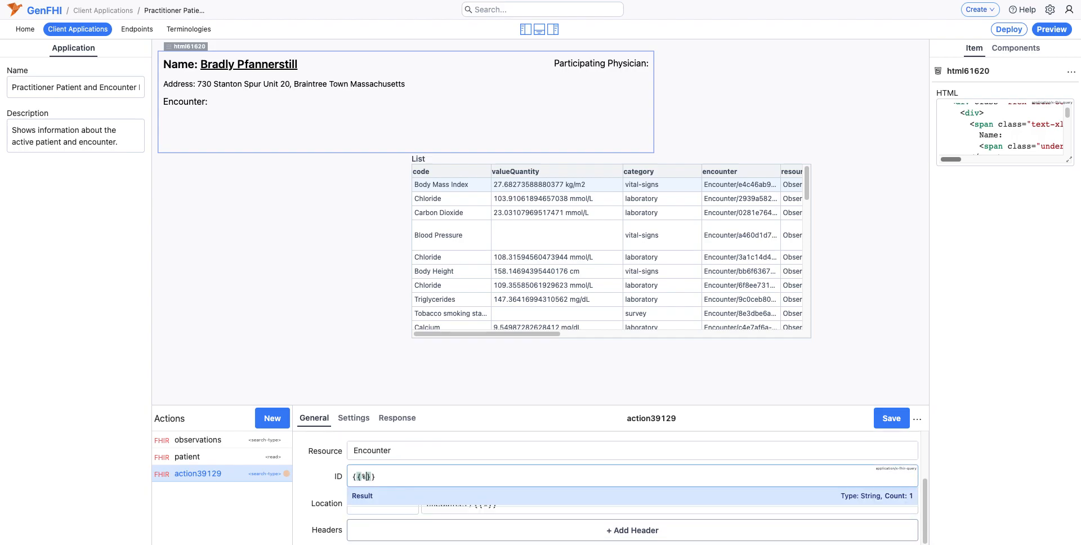
type("point.")
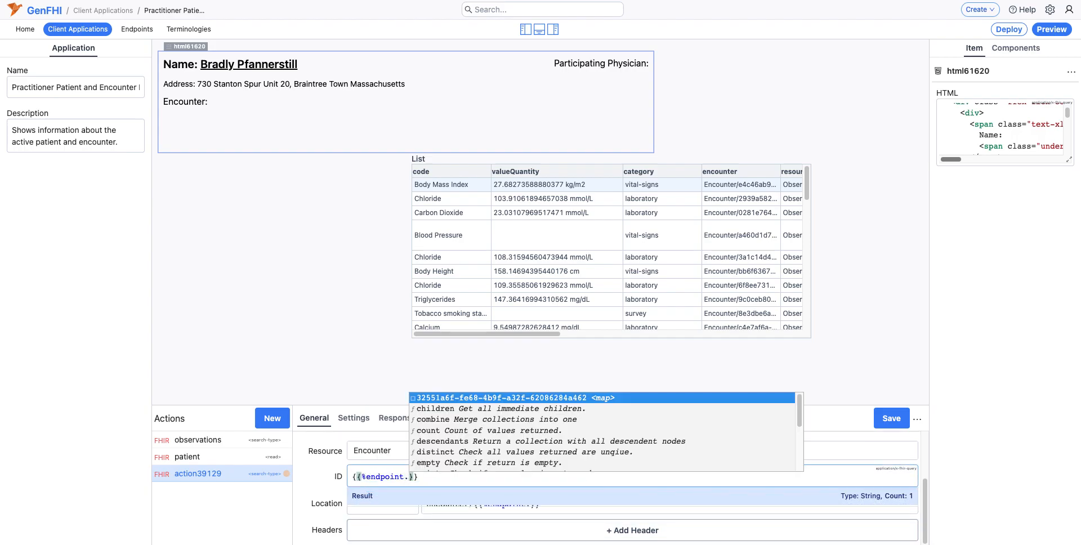
key("Return")
type(".")
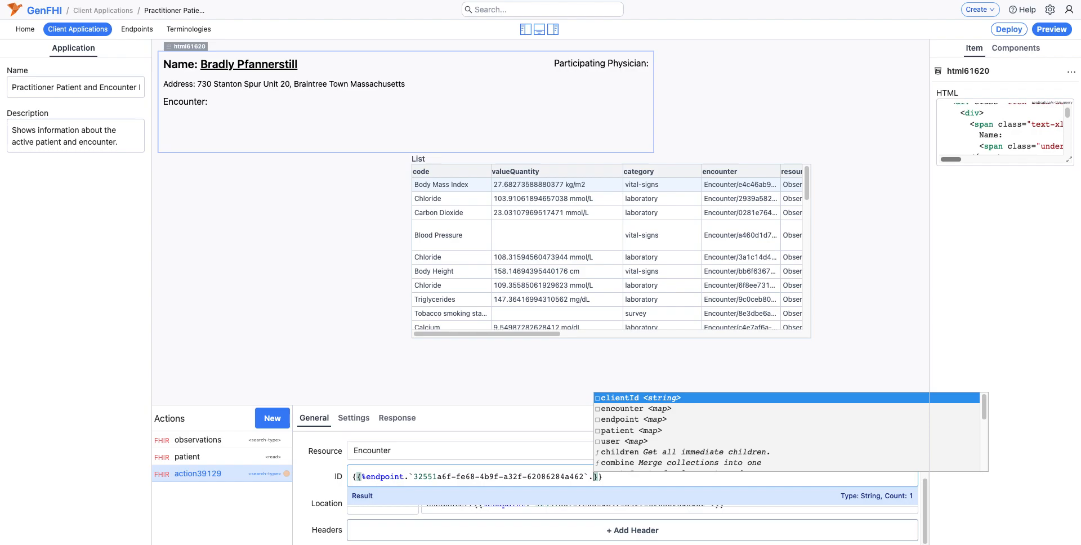
type("encounter")
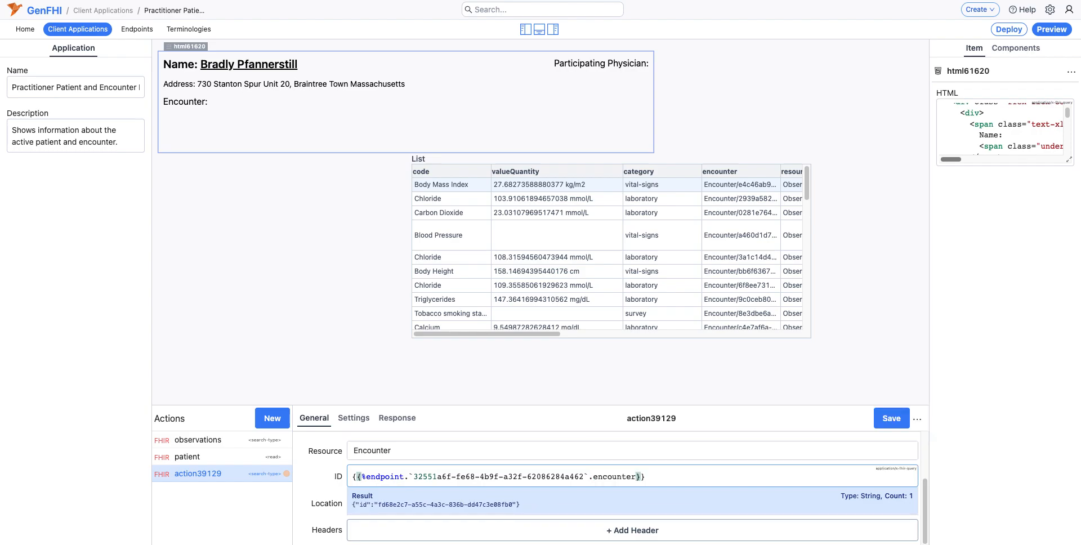
type(".")
key("Return")
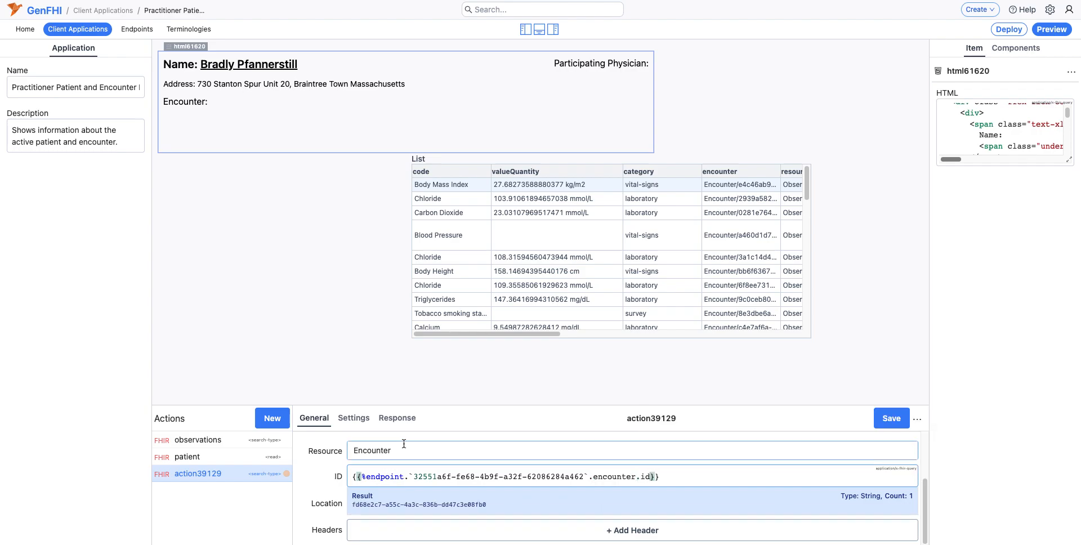
left_click(891, 418)
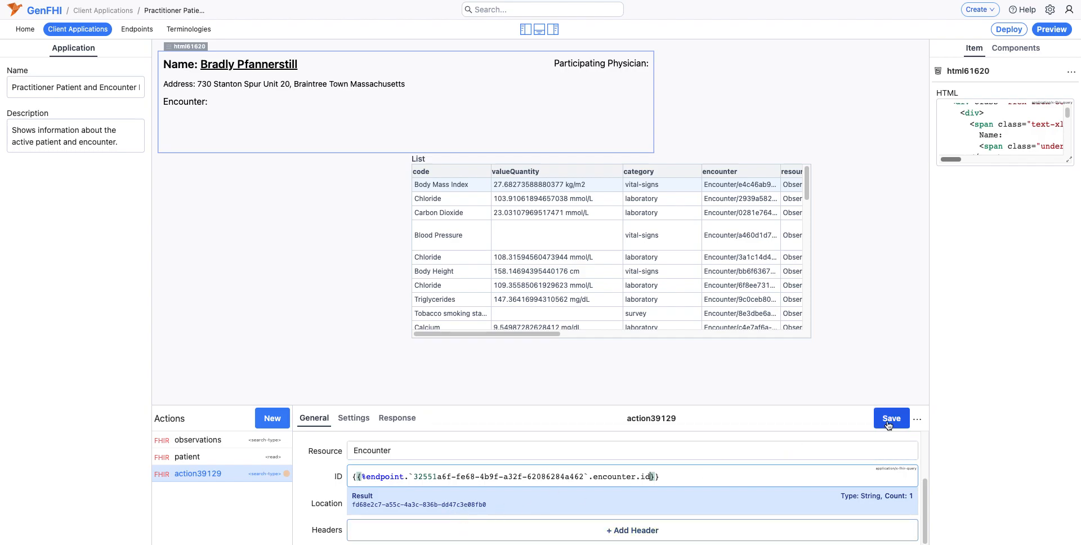
Step: Rename the new Encounter query action as encounter
left_click(736, 423)
type("encounter")
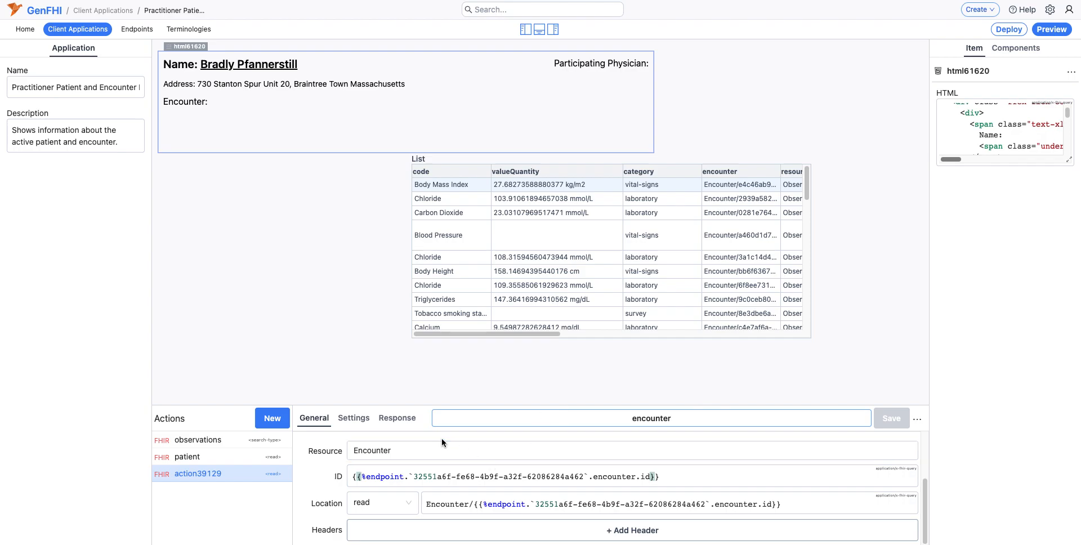
left_click(428, 424)
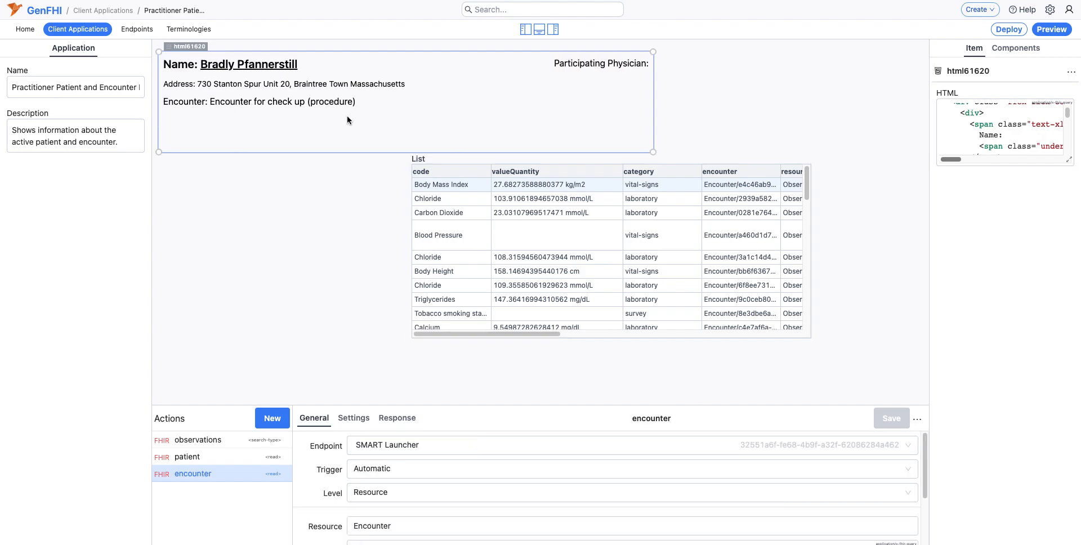
Step: Add a FHIR query action on the SMART Launcher endpoint with resource Practitioner and interaction read
left_click(273, 418)
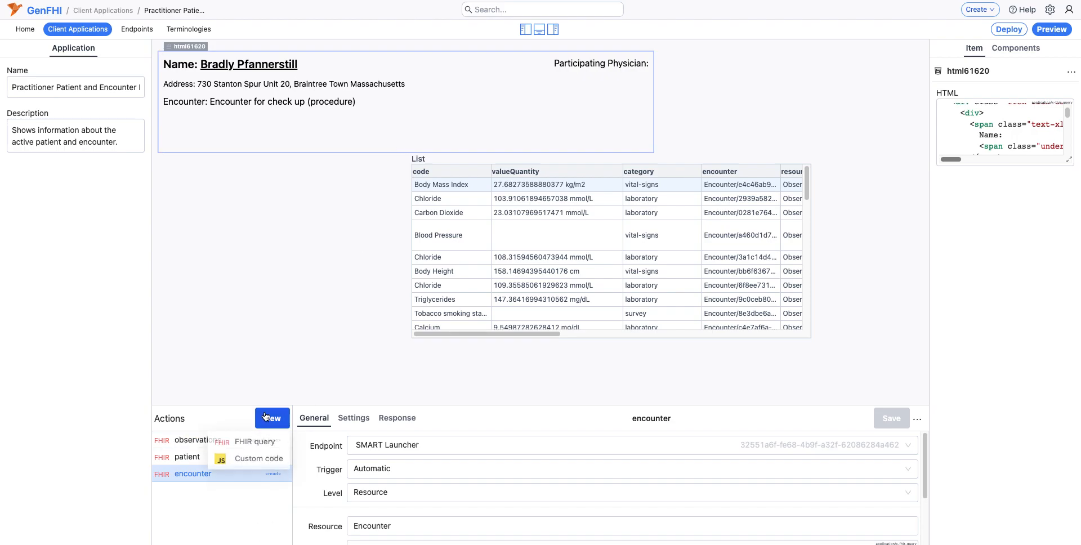
left_click(253, 442)
left_click(483, 445)
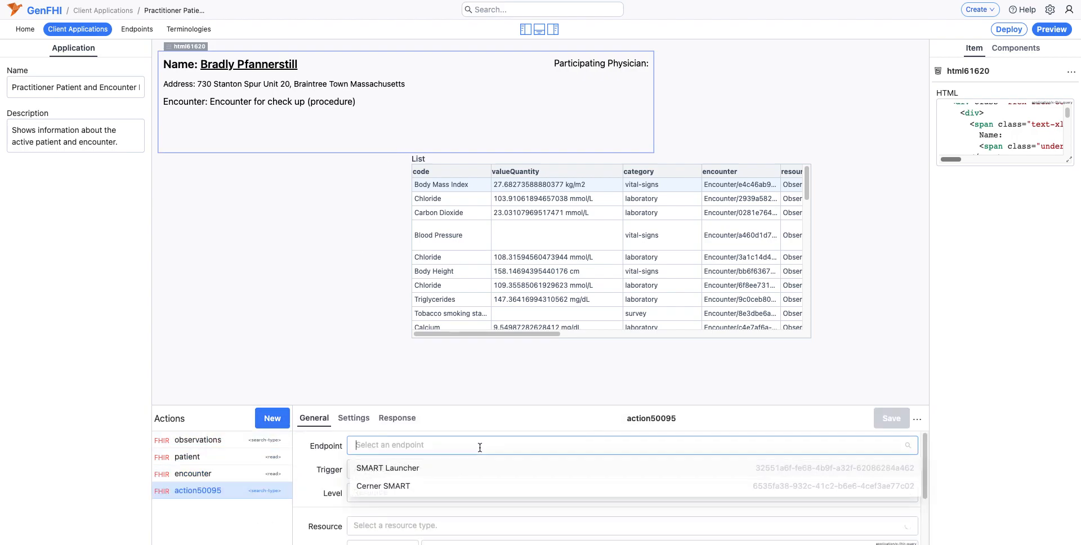
left_click(402, 473)
scroll(393, 527, "down", 1)
left_click(370, 506)
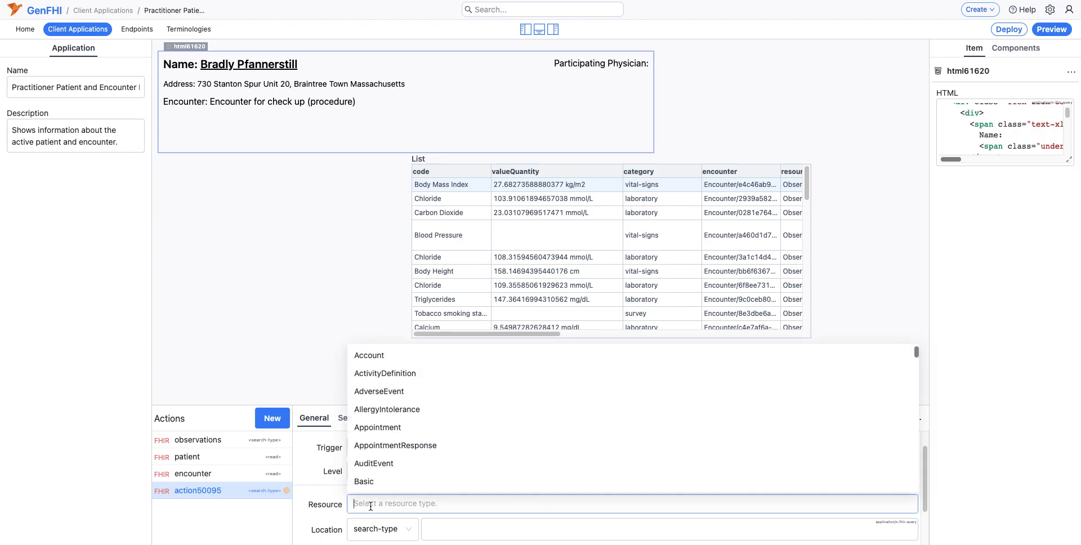
type("Pract")
left_click(382, 464)
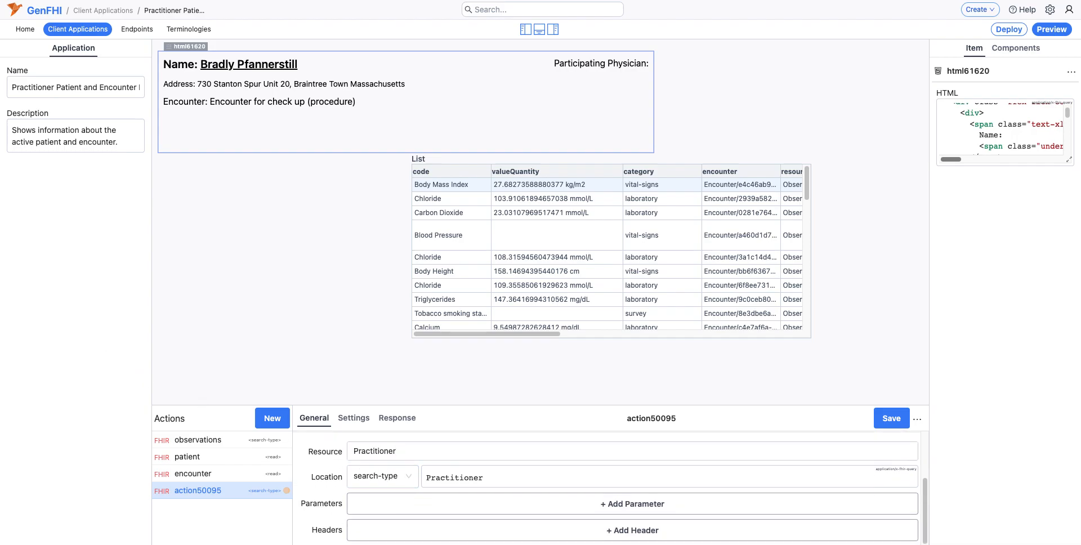
left_click(375, 478)
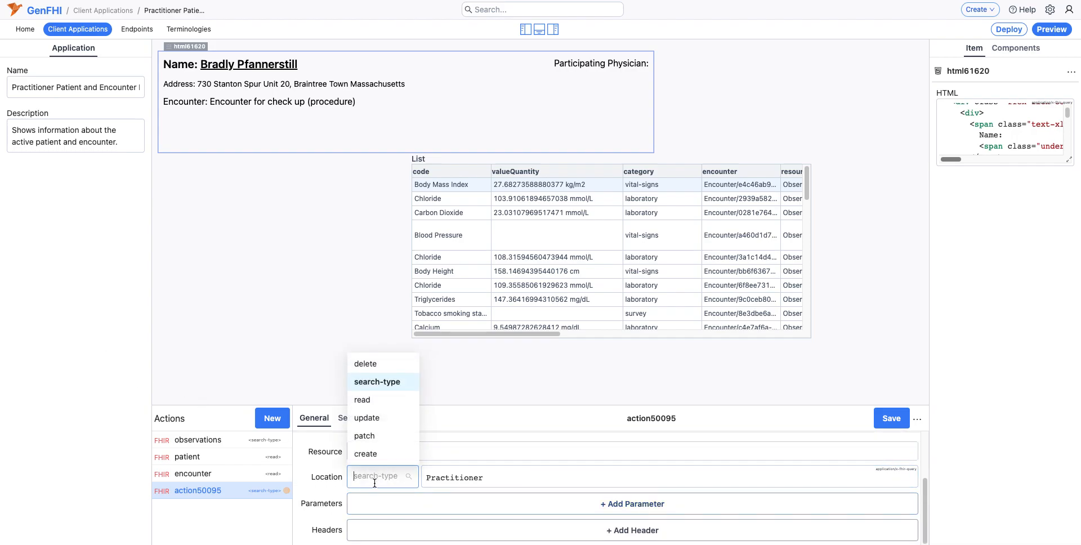
left_click(411, 400)
Step: Enter {{%encounter.response.participant.individual.reference}} as the Practitioner query's ID expression
left_click(419, 475)
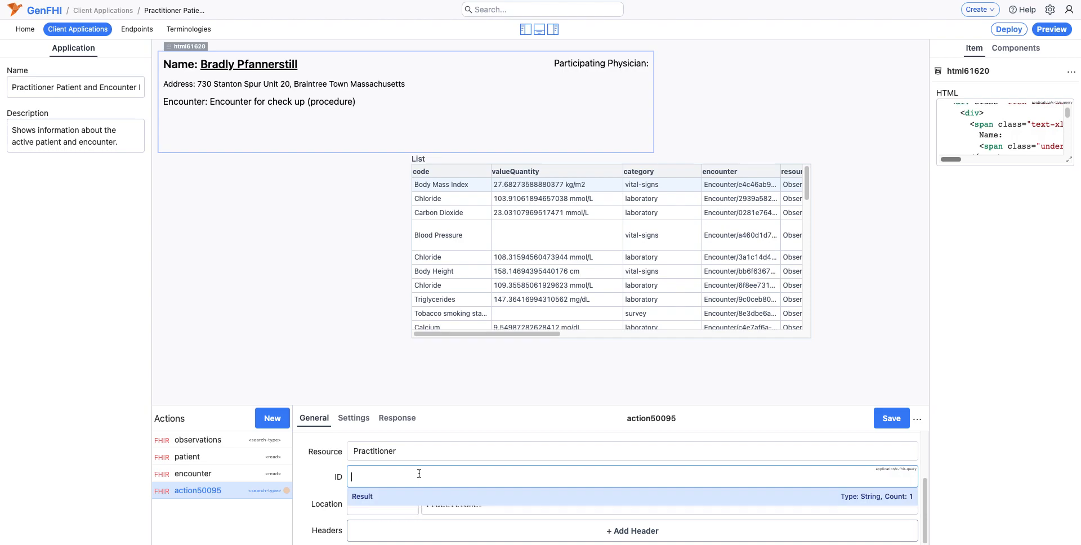
type("{{%")
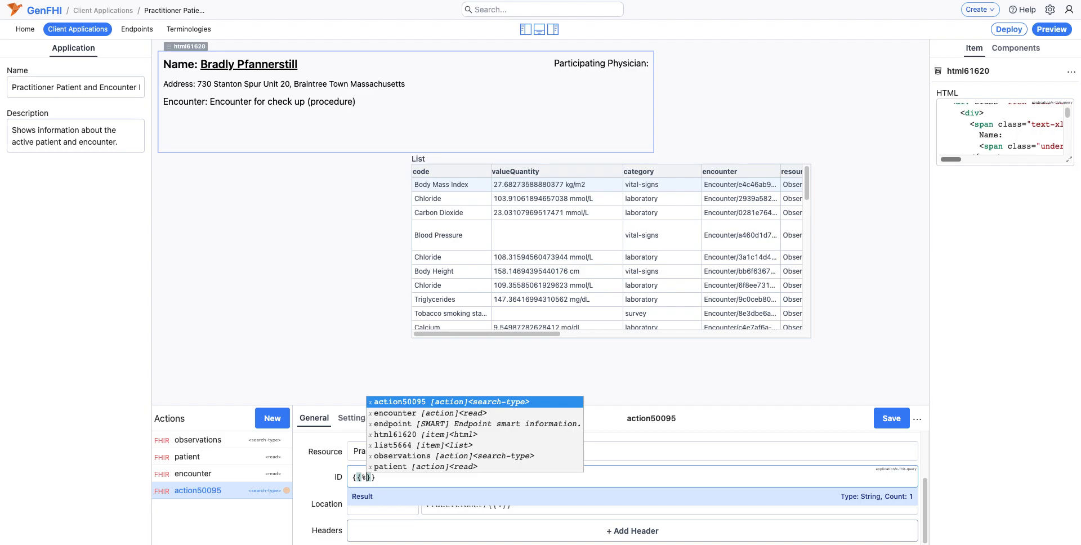
type("enc")
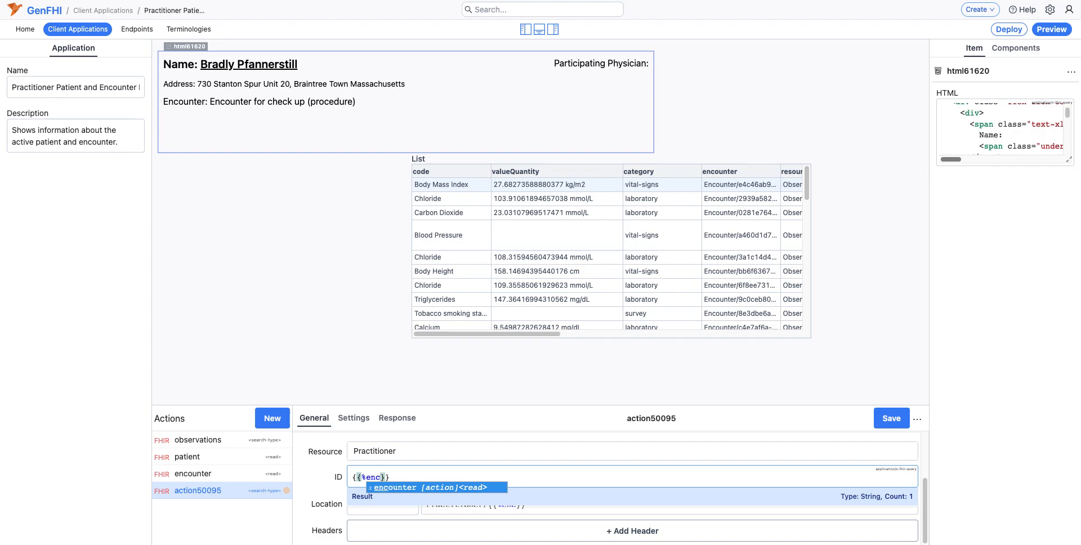
key("Return")
type(".response")
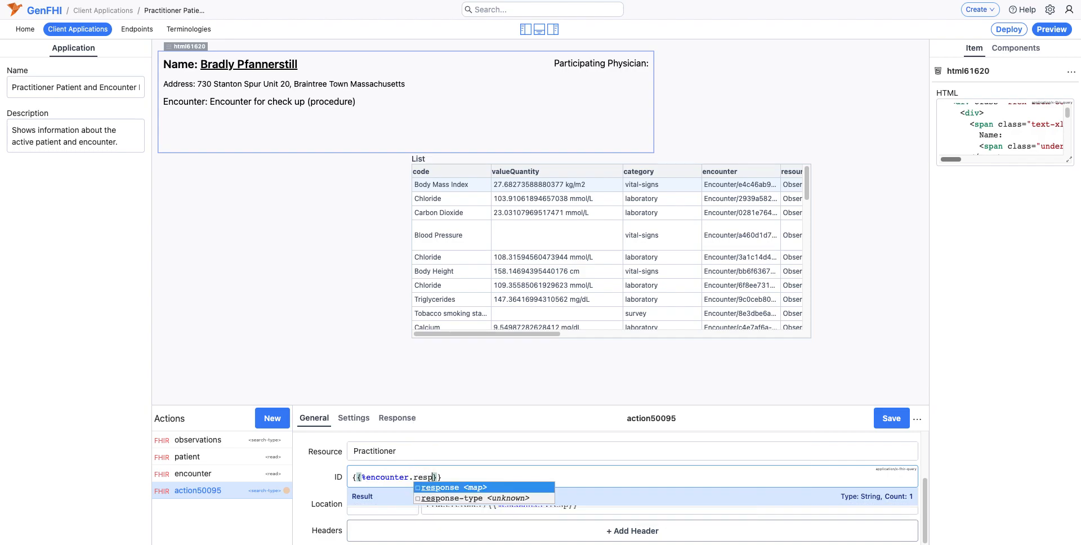
type(".")
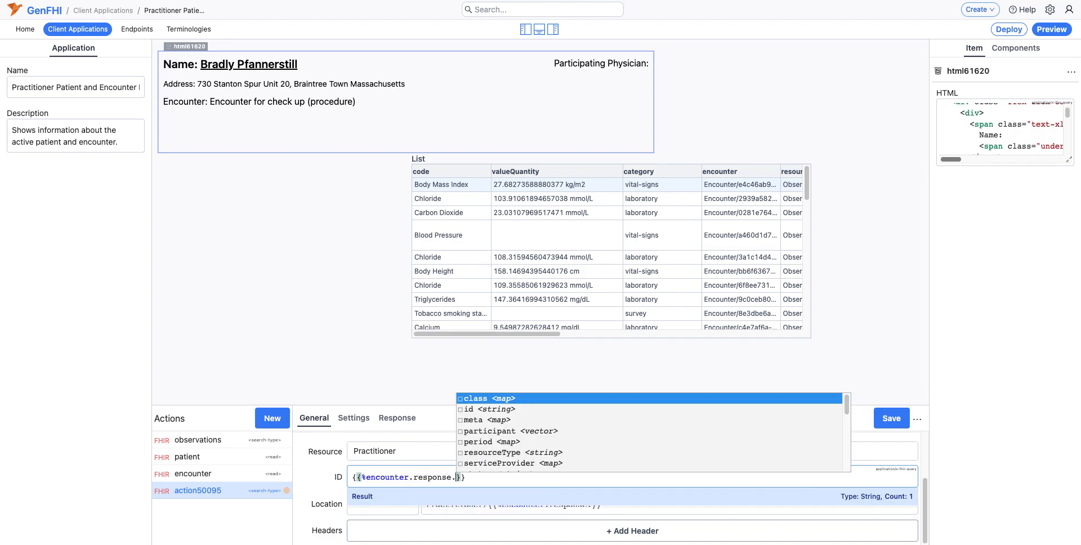
type("part")
key("Return")
type(".")
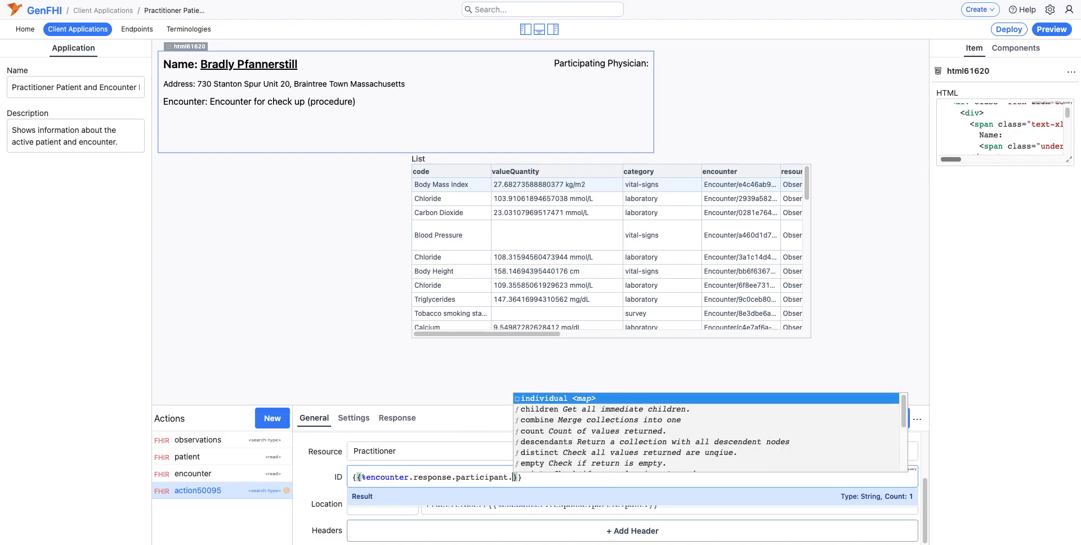
key("Return")
type(".")
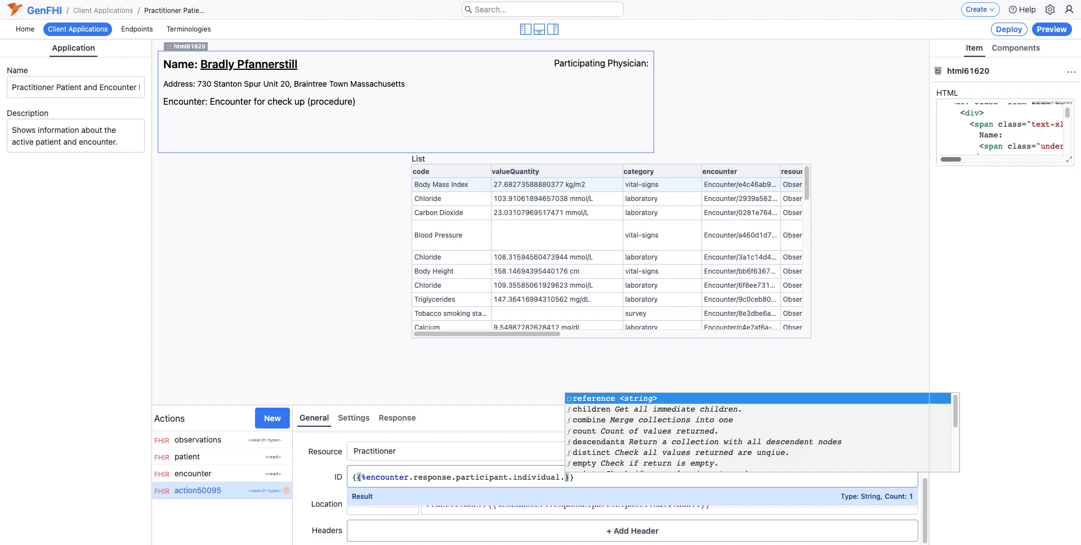
key("Return")
Step: Append .replace('Practitioner/', '') inside the Practitioner query's ID expression and save the action
type(".")
type("replace(''")
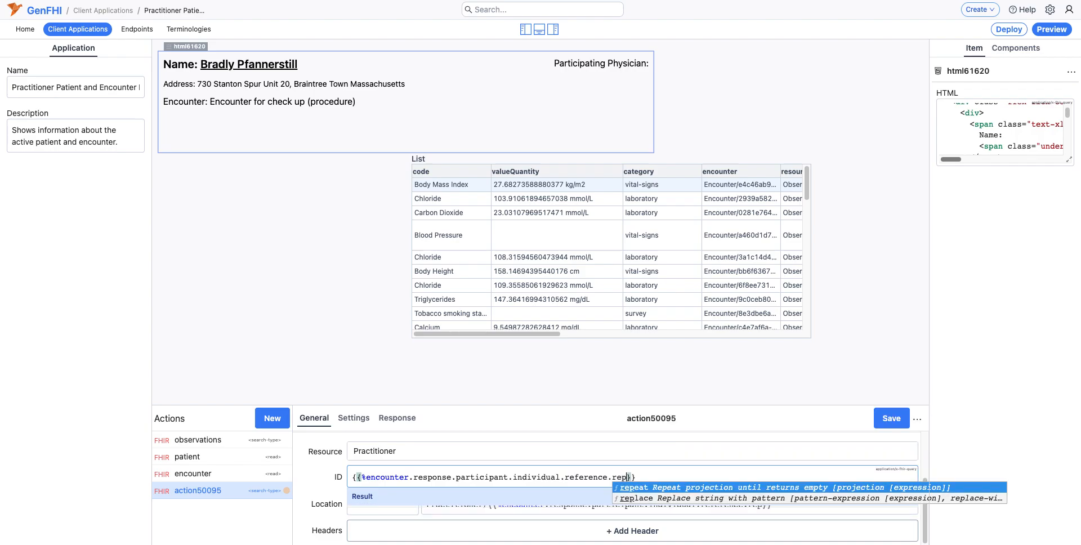
type("Practitioner")
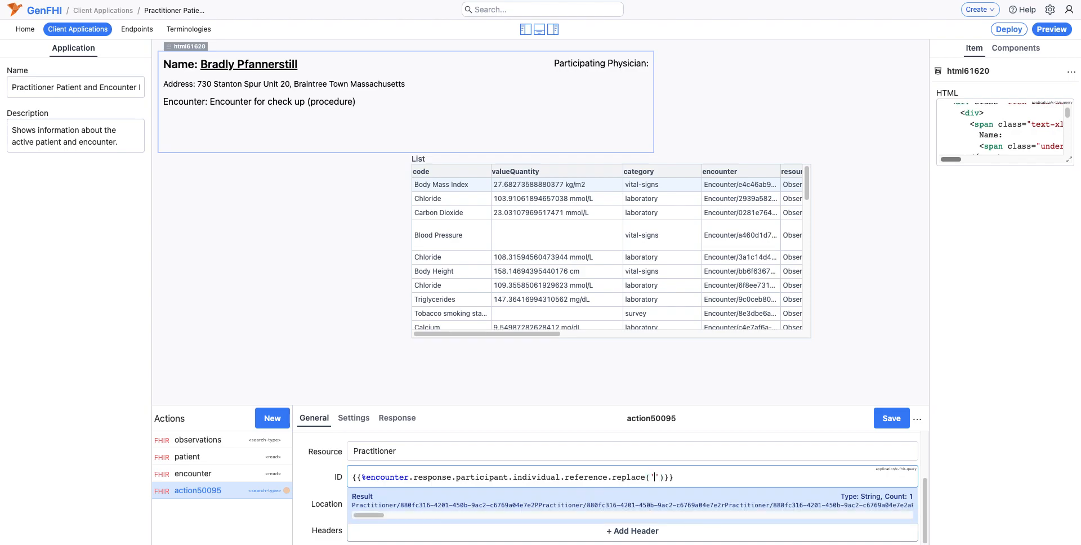
type("/', '")
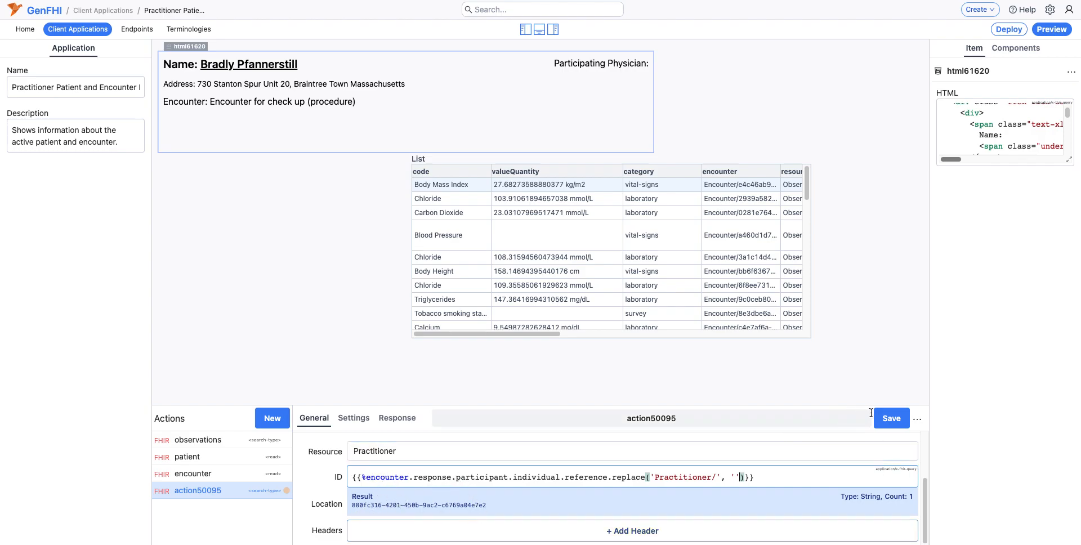
left_click(891, 418)
Step: Rename the new Practitioner query action as encounterParticipant
double_click(733, 425)
type("encounterParticipant")
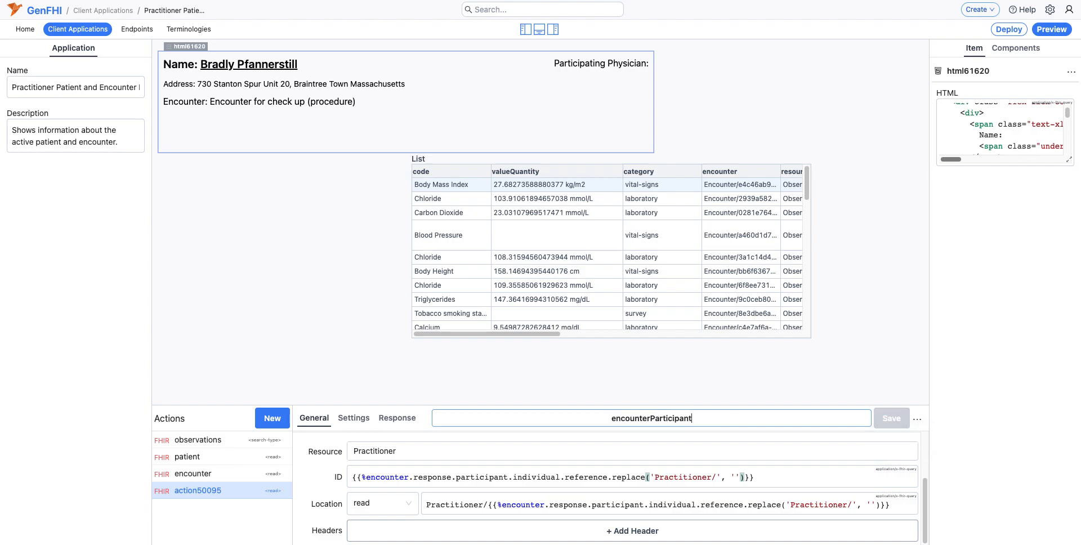
key("Return")
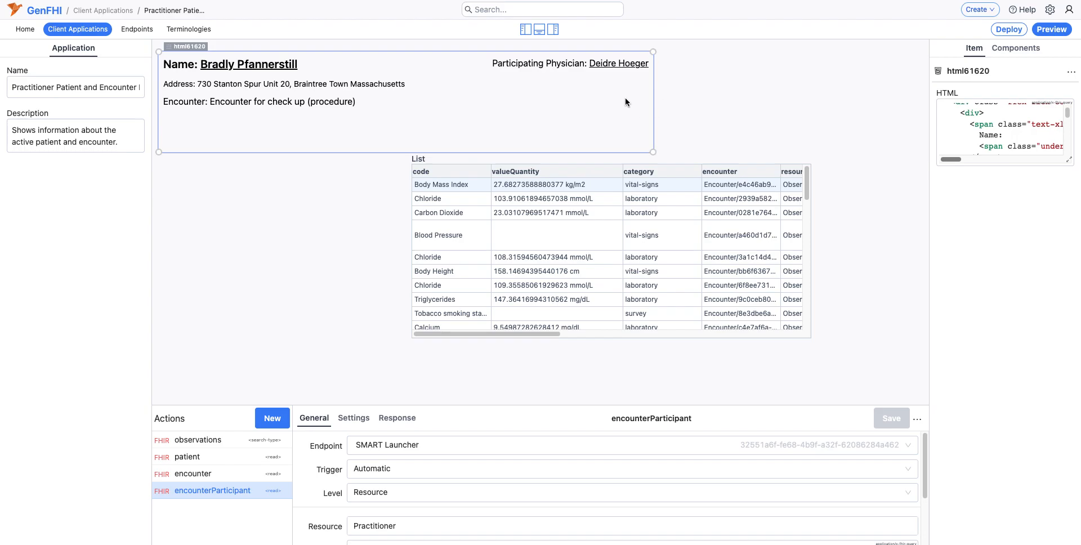
Step: Widen the Html component slightly and move the observations list slightly down, leaving a small gap beneath the Html block
left_click_drag(653, 152, 674, 151)
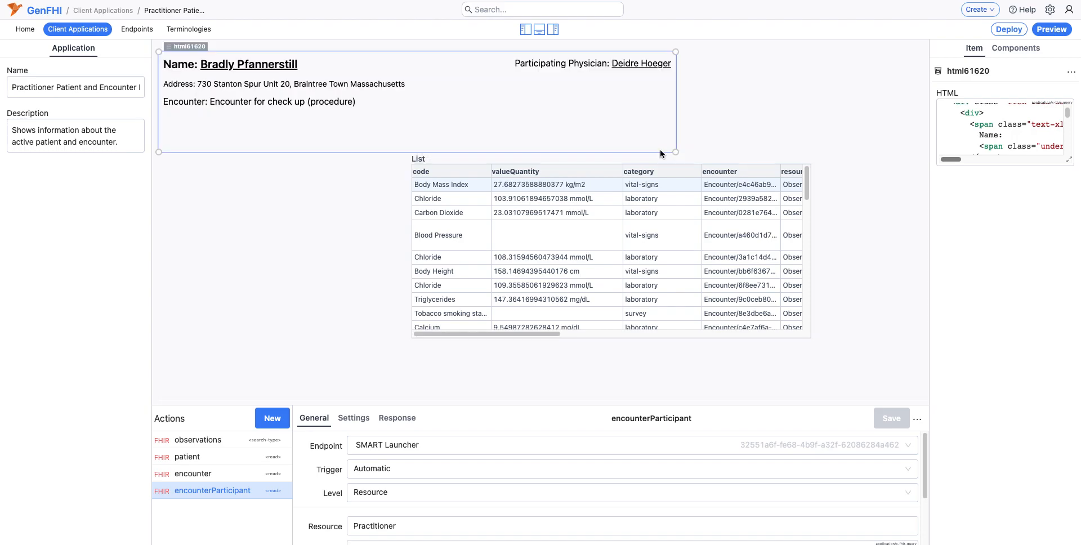
left_click(434, 160)
left_click_drag(432, 149, 431, 161)
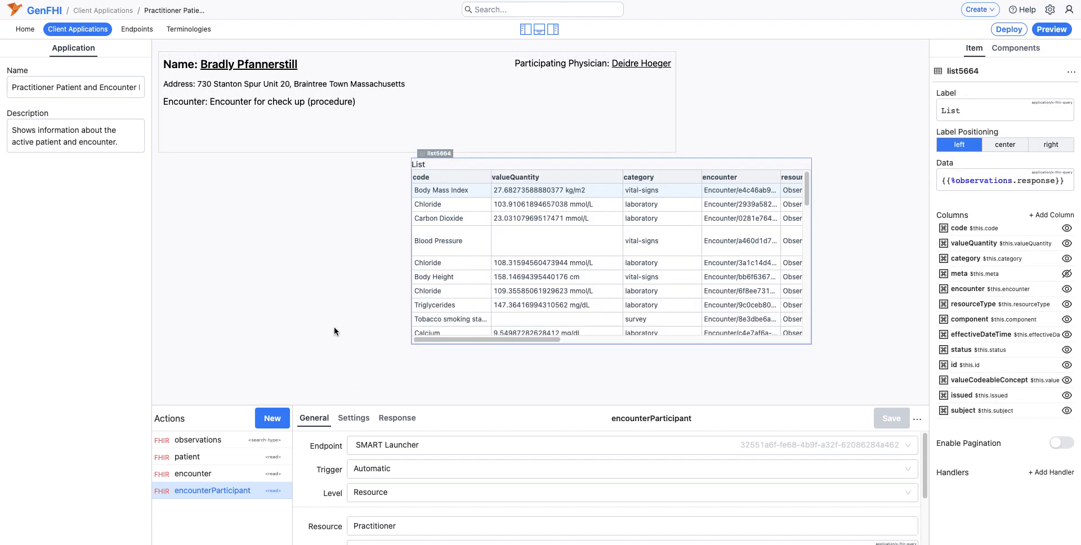
Step: Add the search parameter encounter to the observations action's Observation query
left_click(245, 445)
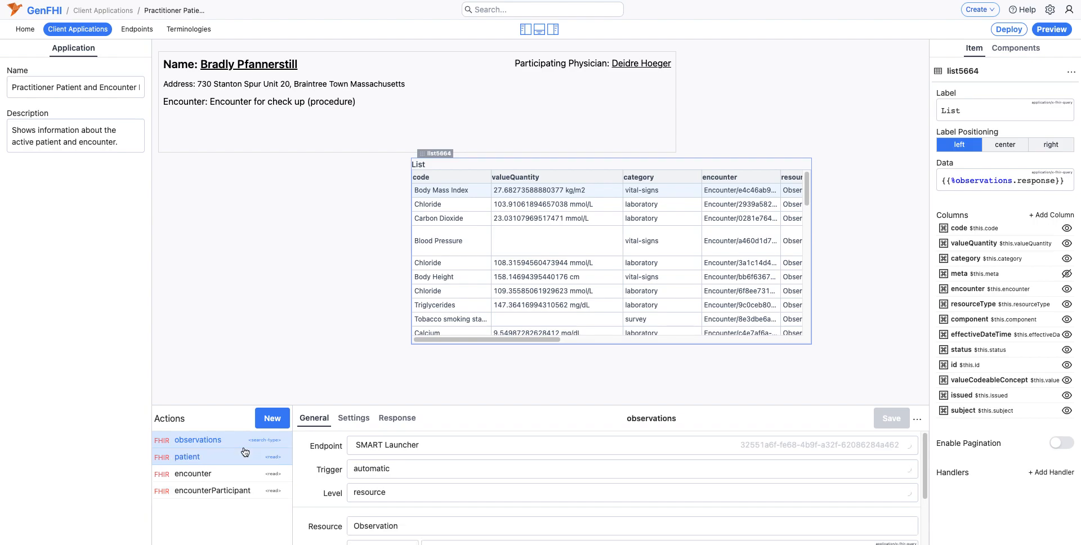
scroll(366, 502, "down", 3)
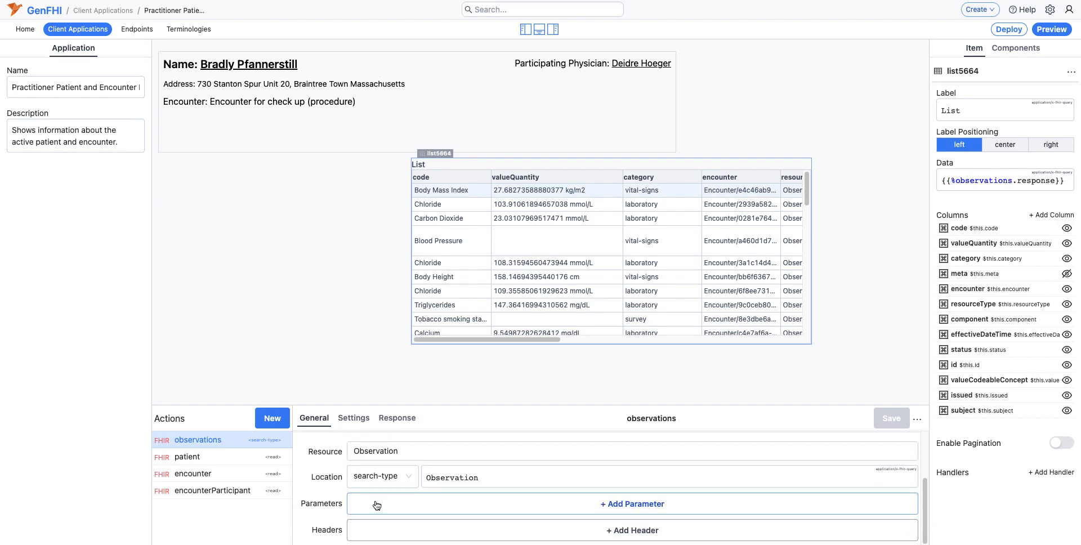
left_click(371, 500)
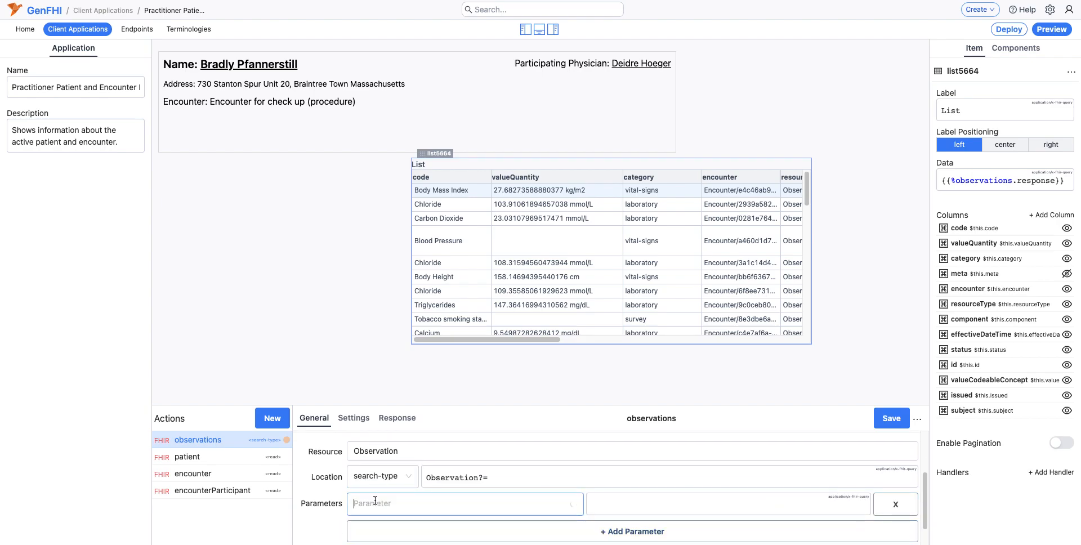
type("encou")
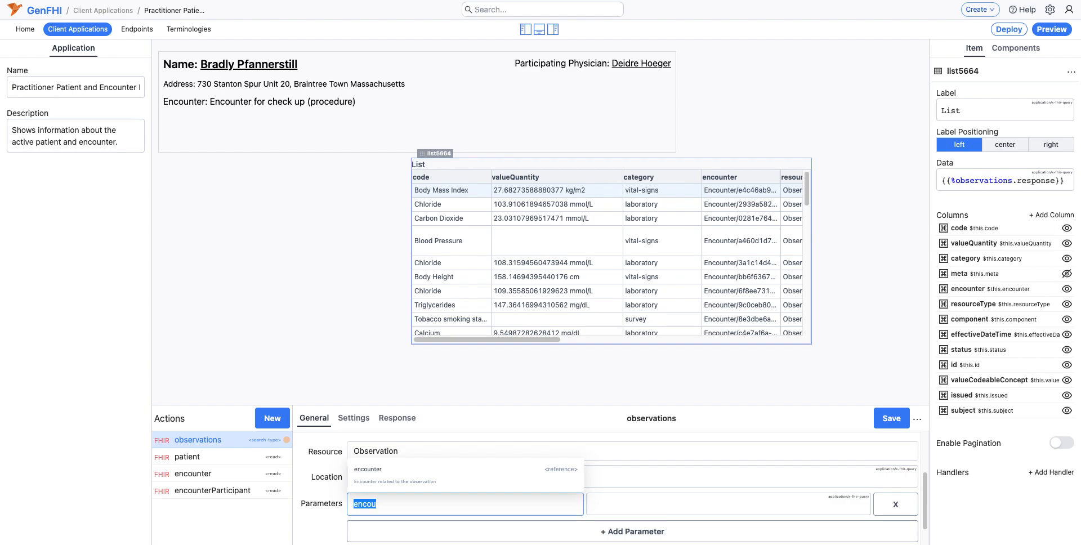
key("BackSpace")
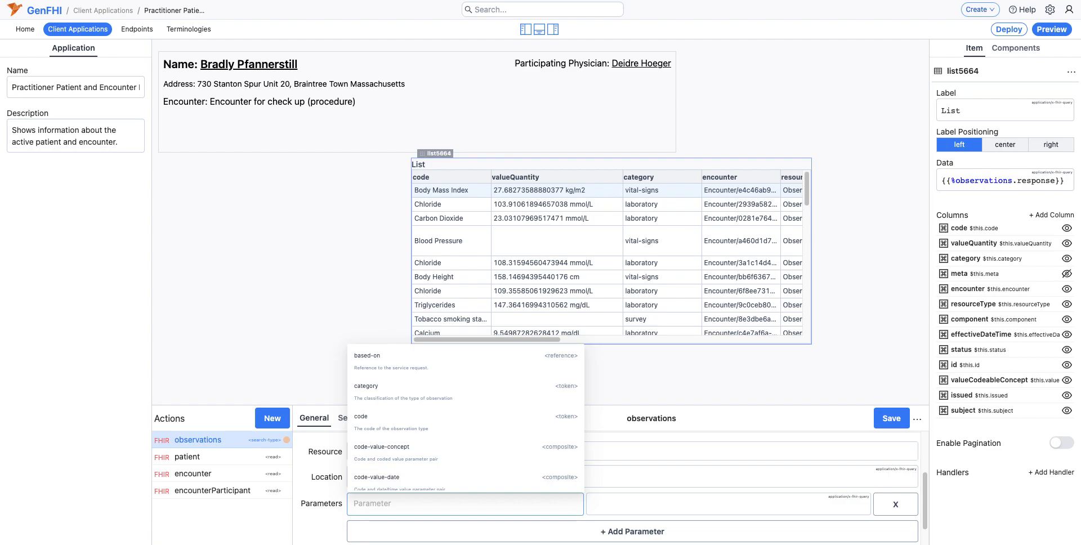
type("enc")
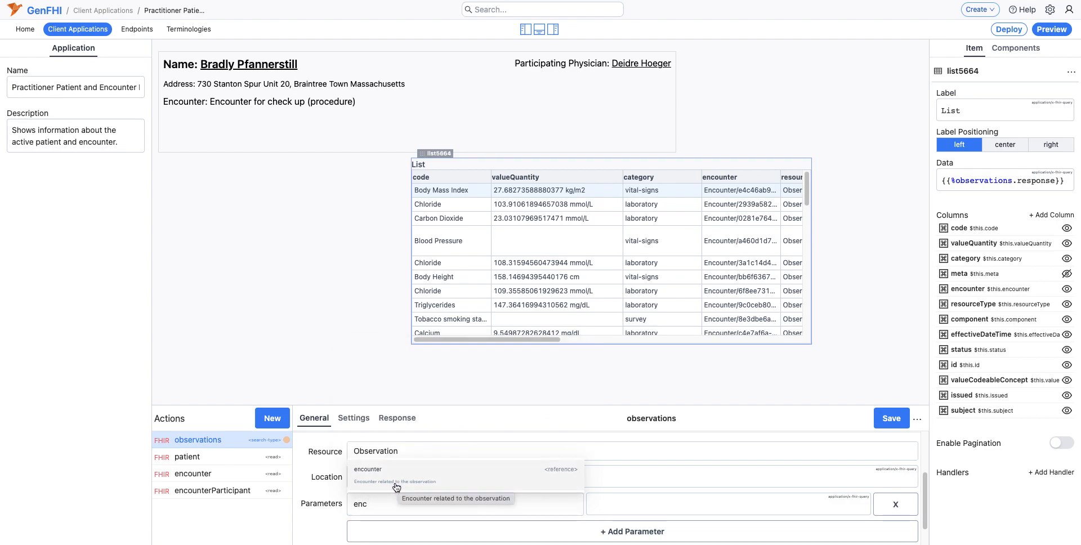
left_click(397, 485)
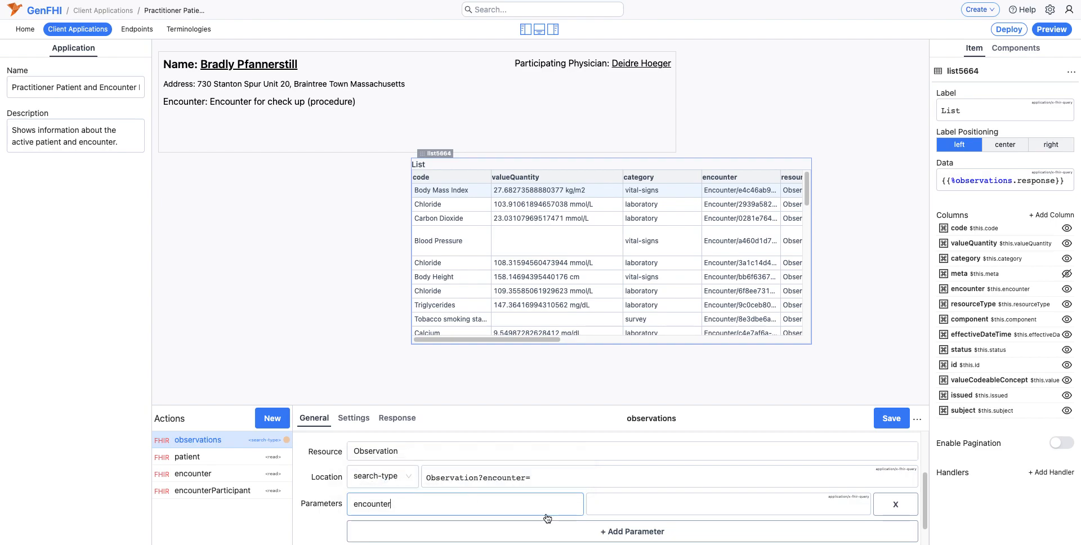
Step: Set the encounter parameter's value to {{%endpoint.`32551a6f-fe68-4b9f-a32f-62086284a462`.encounter.id}} and save the observations action
left_click(634, 503)
type("{{")
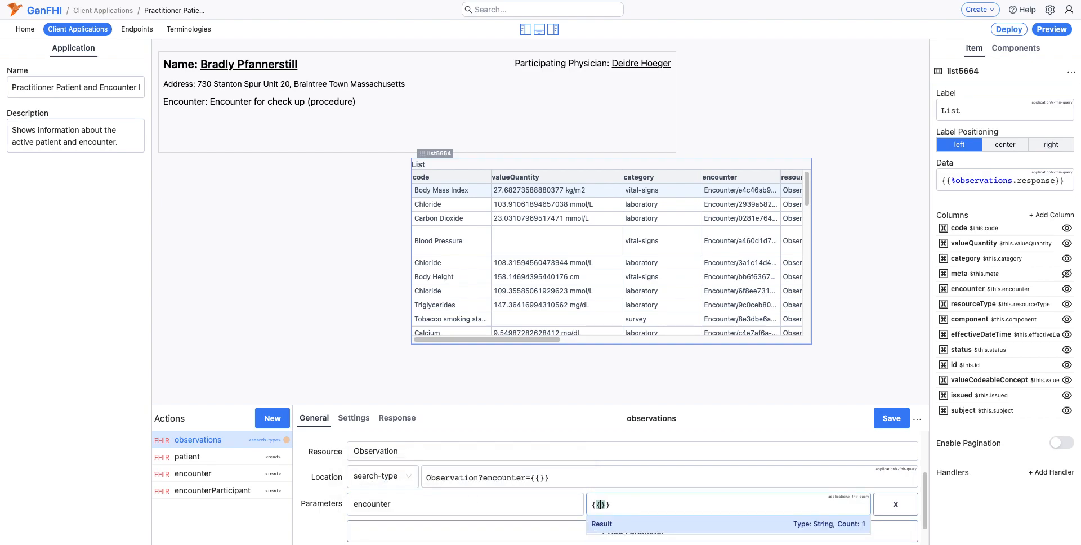
type("%endpoint.")
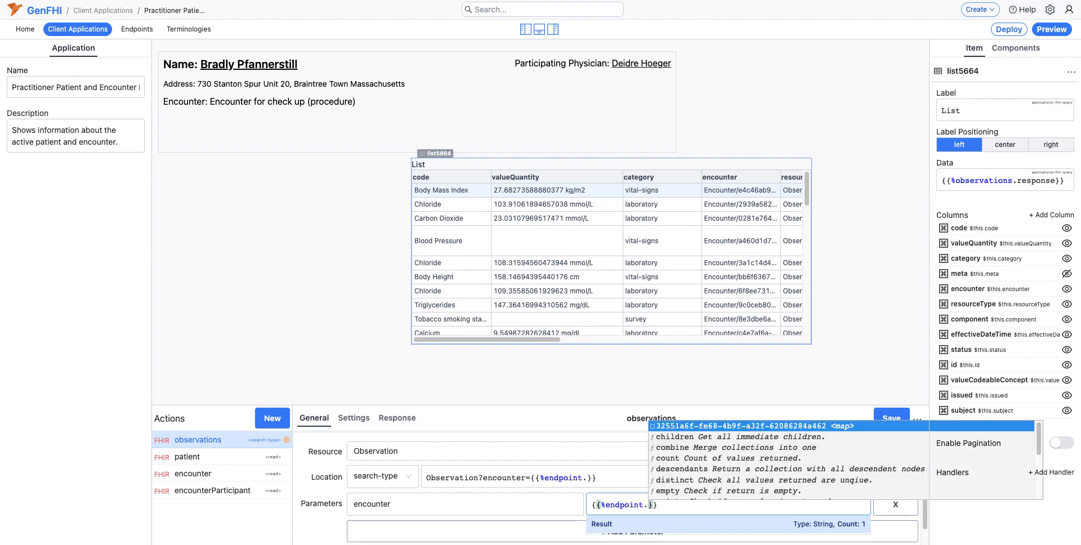
key("Return")
type(".")
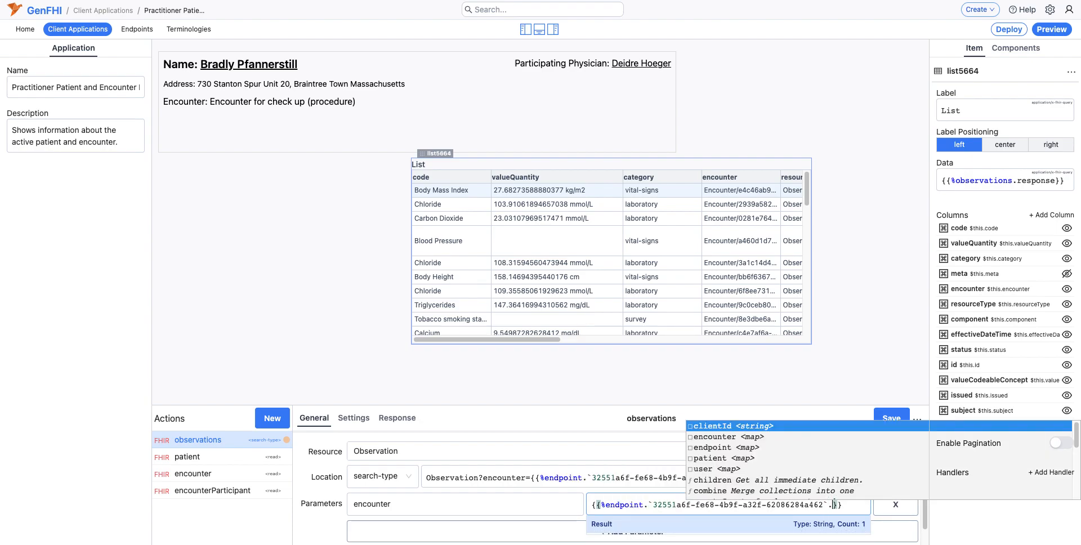
key("Down")
key("Return")
type(".id")
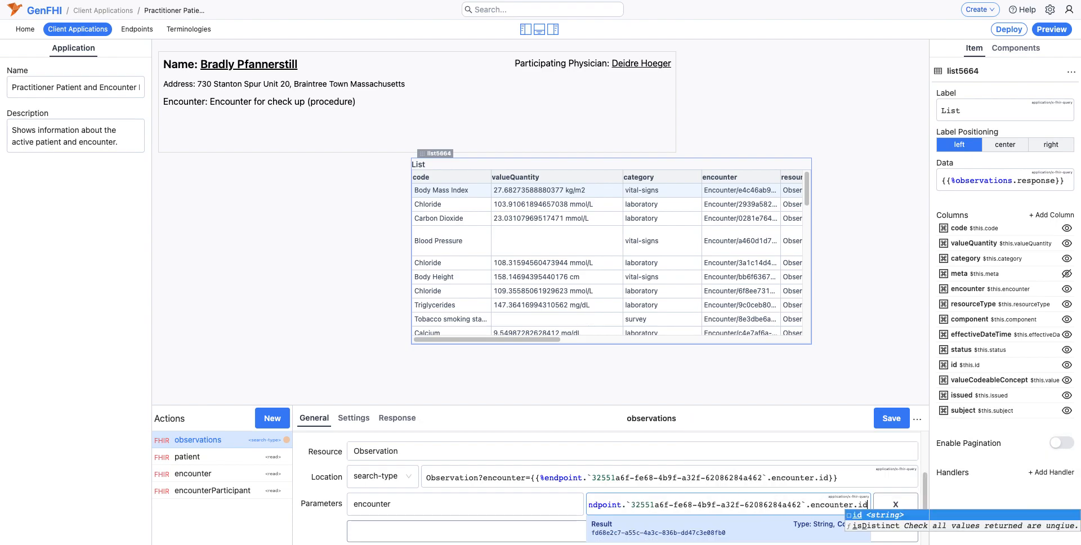
left_click(880, 515)
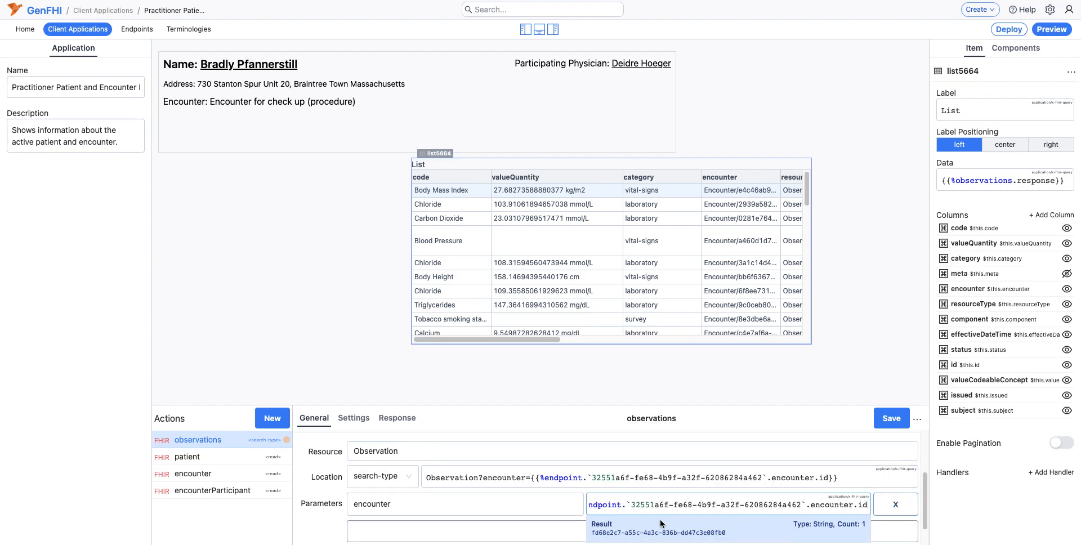
left_click(876, 419)
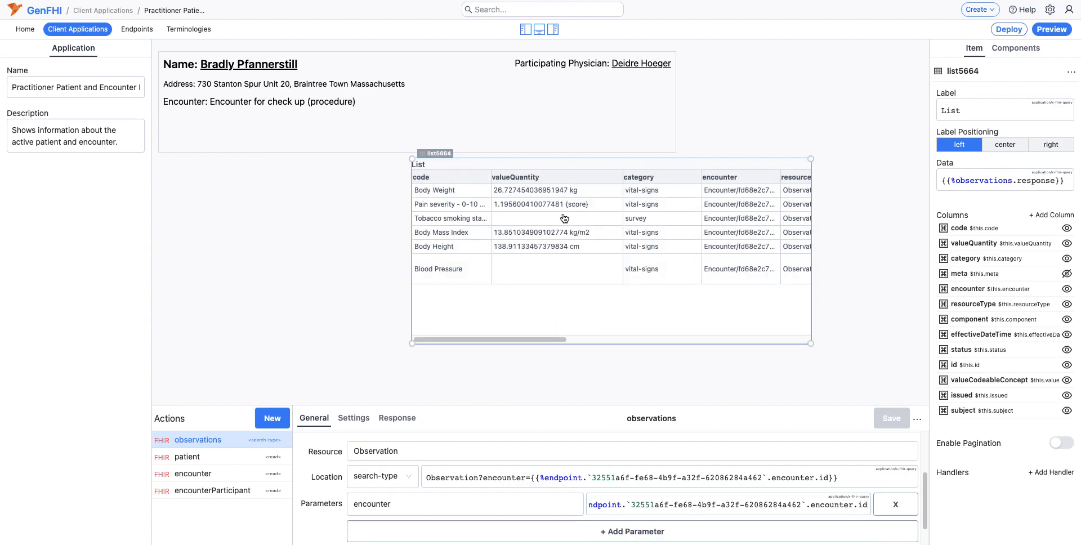
Step: Add a second search parameter, patient, to the observations action's Observation query
mouse_move(665, 148)
left_click(400, 531)
left_click(412, 529)
type("patient")
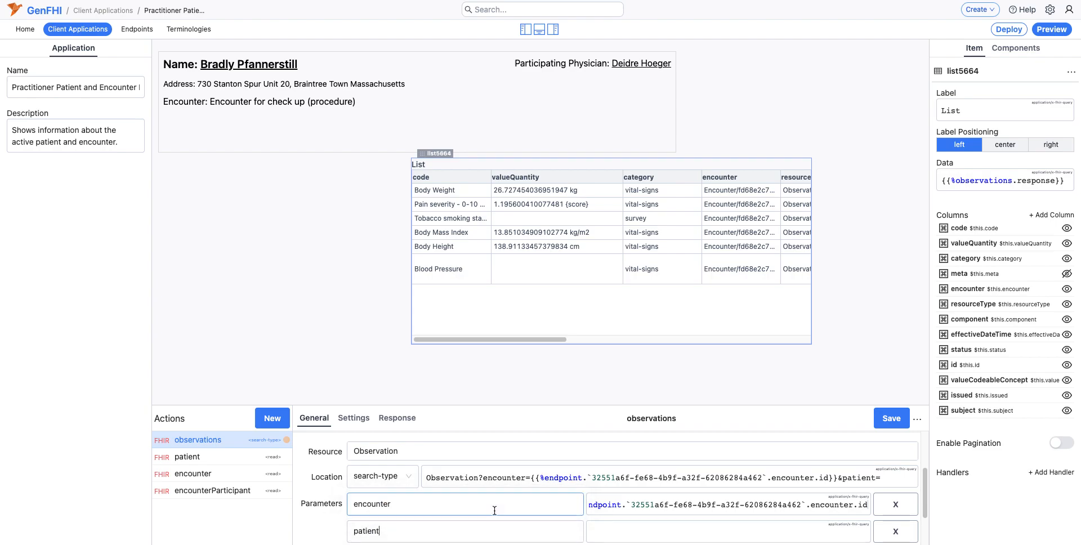
Step: Set the patient parameter's value to {{%endpoint.`32551a6f-fe68-4b9f-a32f-62086284a462`.patient.id}} and save the observations action
left_click(614, 531)
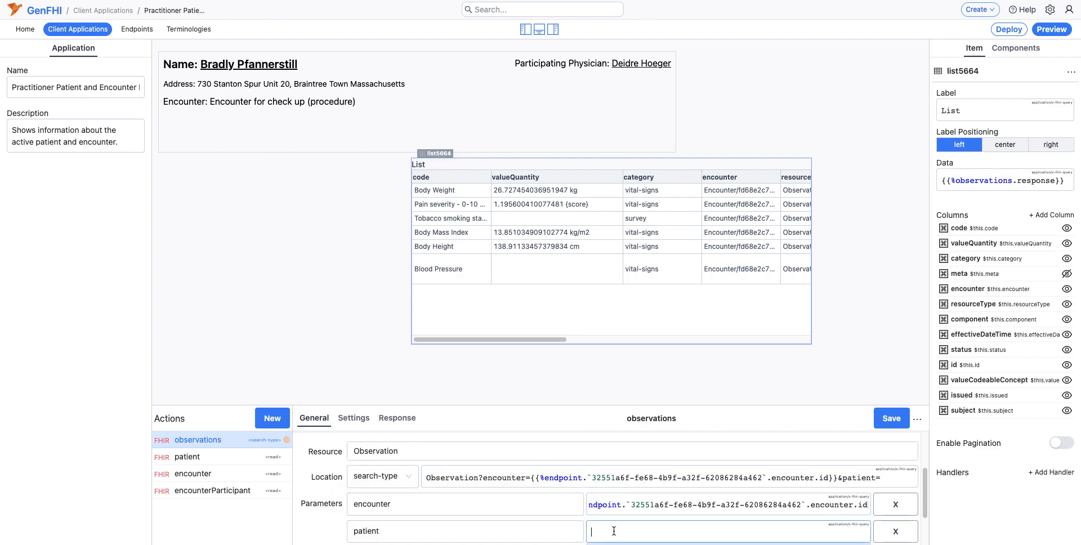
type("{{%endpoint.")
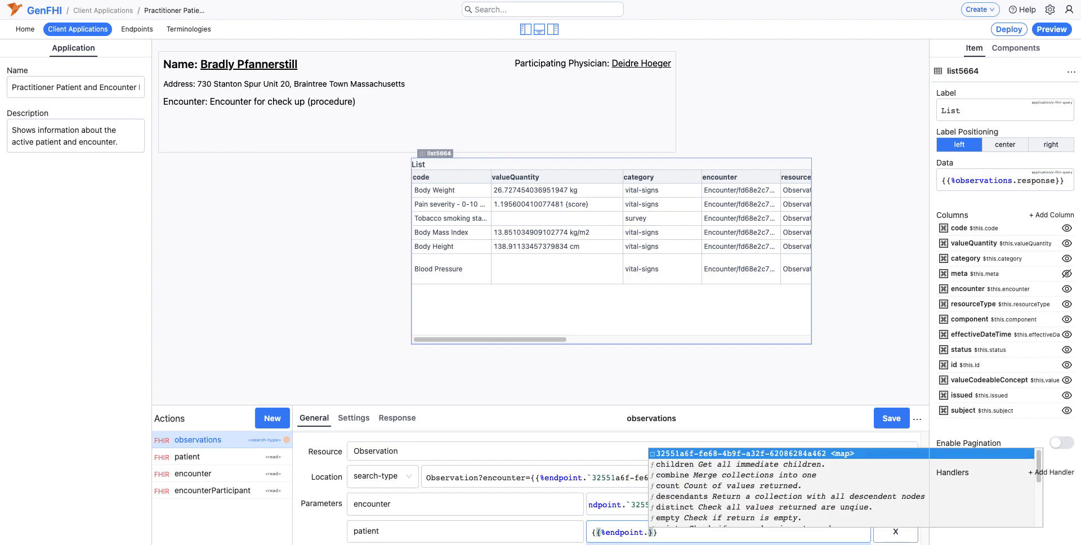
key("Return")
type(".pati")
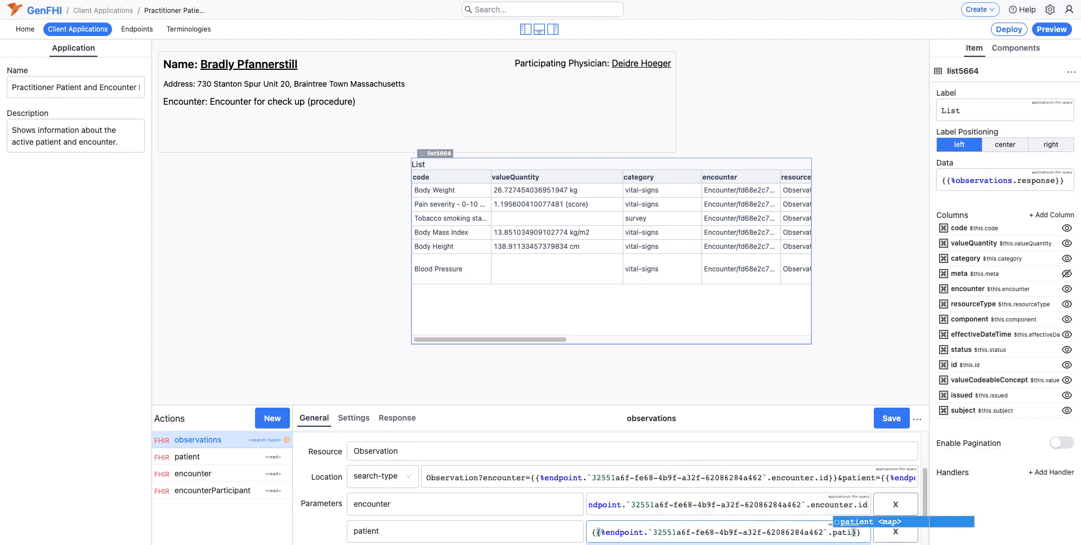
key("Return")
type(".id")
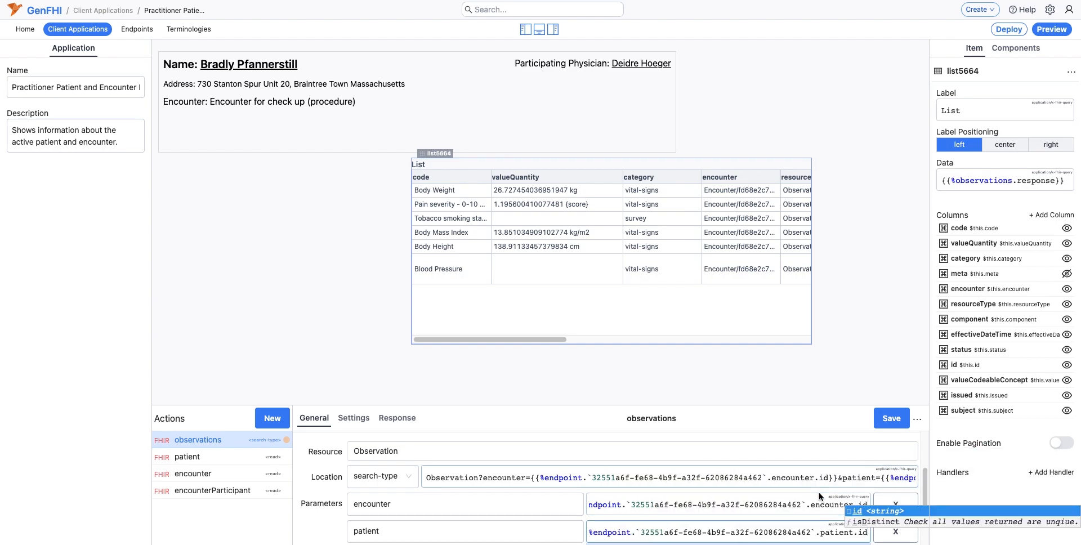
left_click(862, 511)
left_click(883, 421)
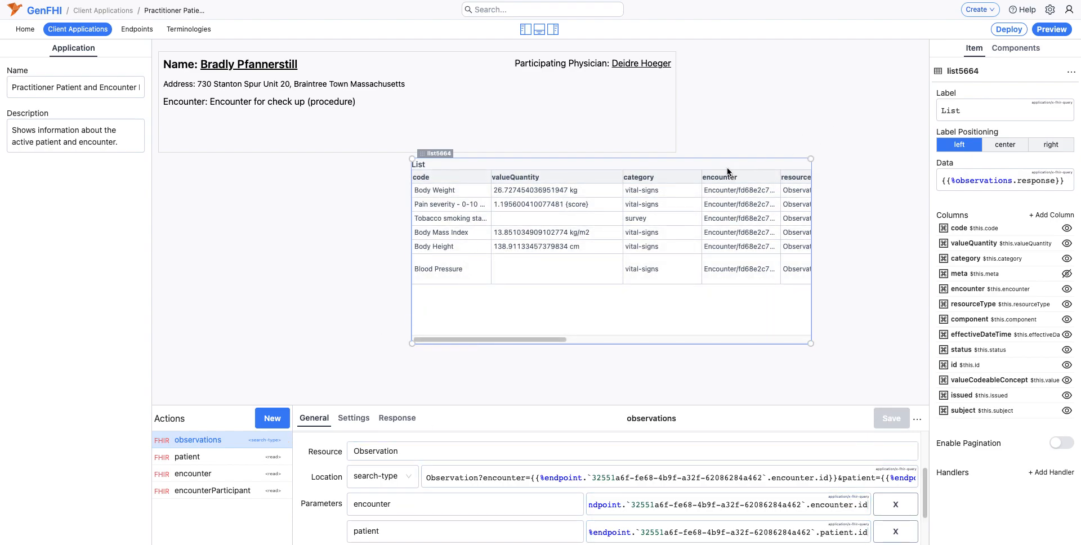
Step: Replace the observations list's label with {{%patient.response.name.given}} Observations
left_click(978, 106)
key("super+a")
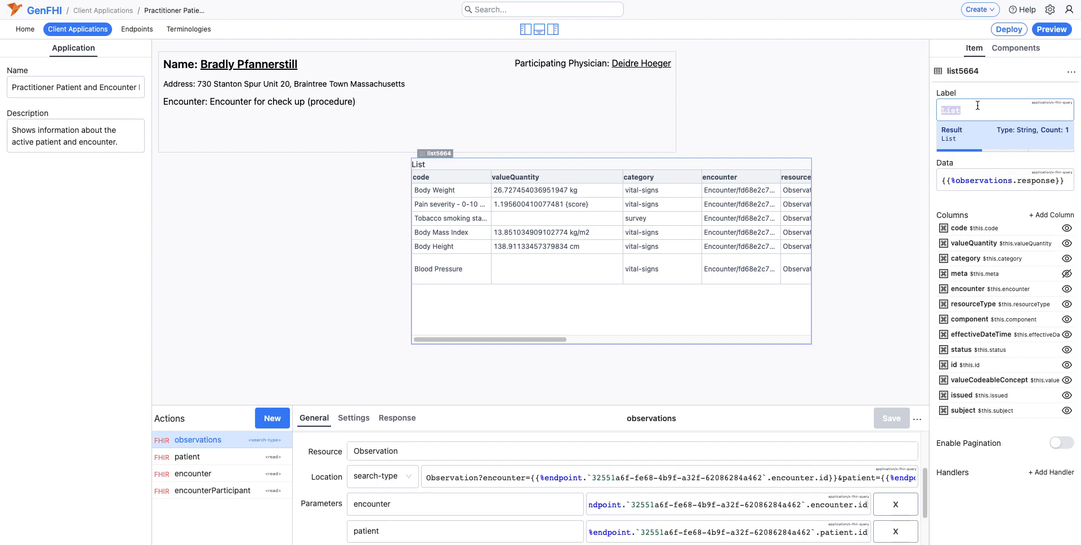
type("{{")
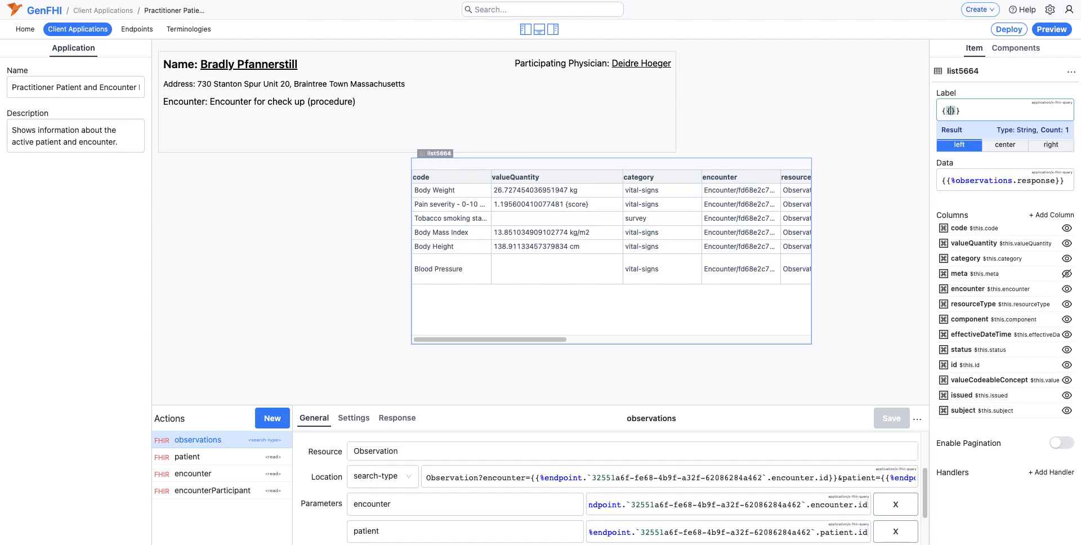
type("%patient.res")
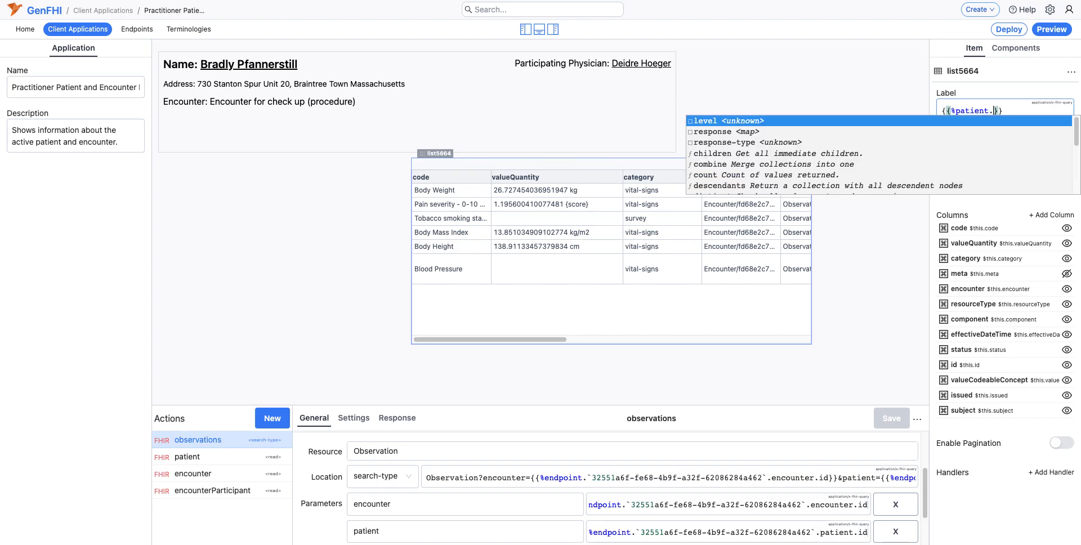
type("ponse.mna")
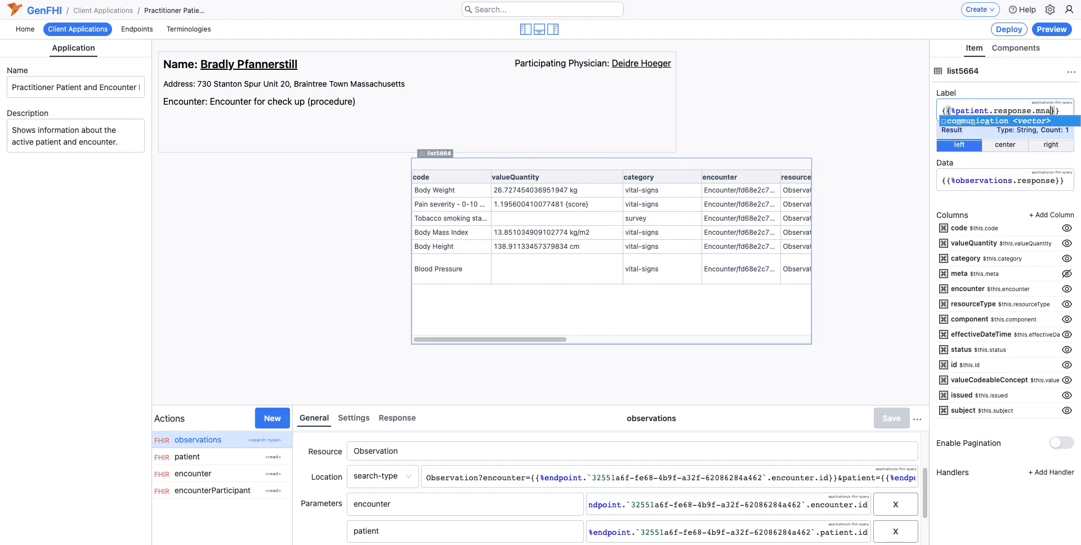
type("me.gi")
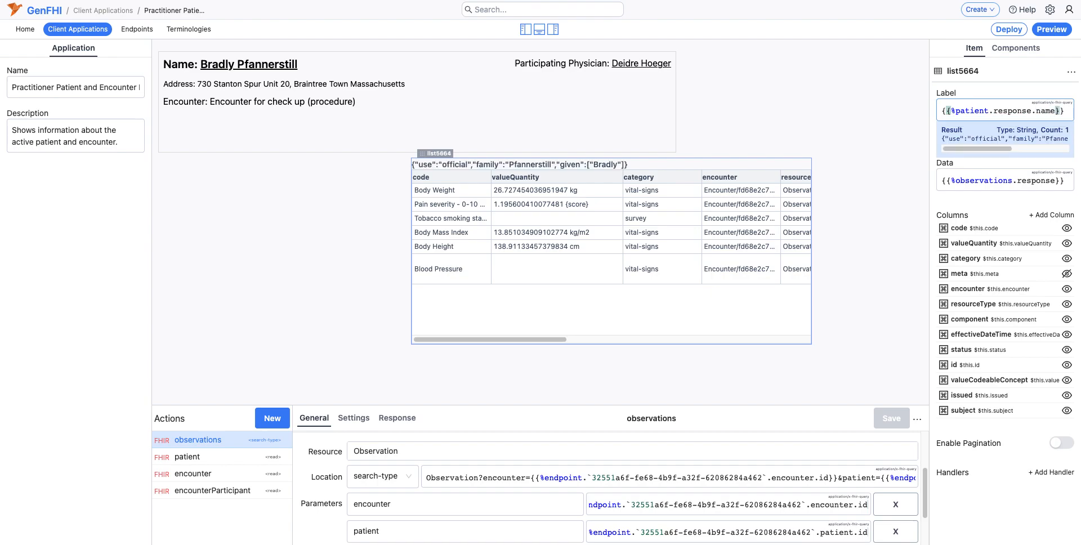
type("ven")
key("Right")
key("Right")
type("Obse")
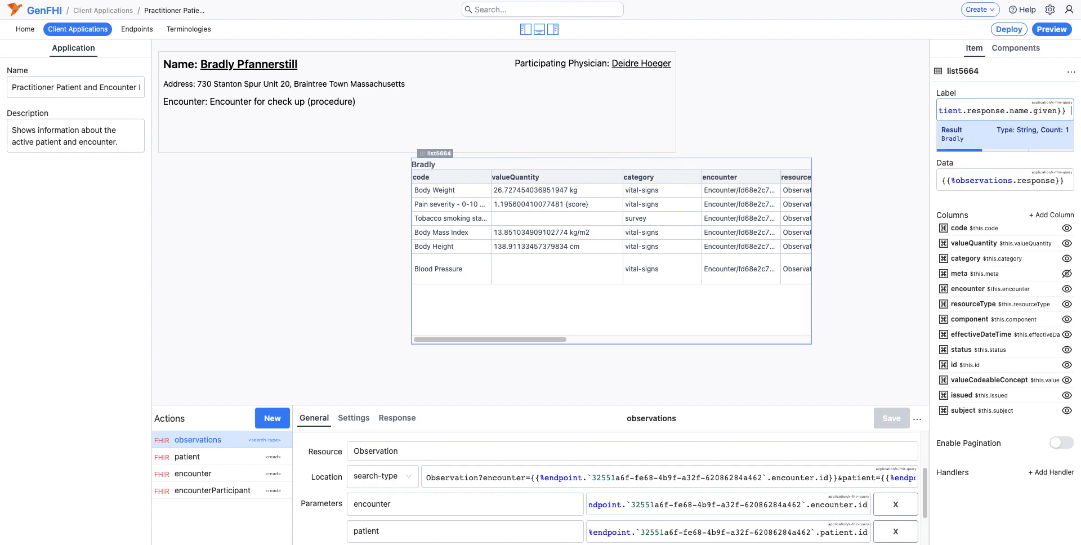
type("rvations")
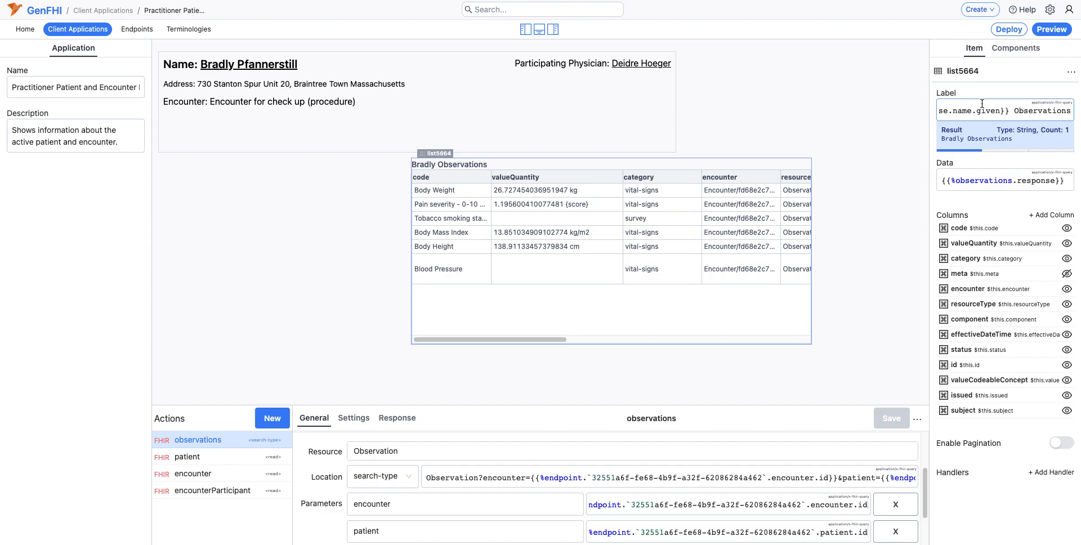
Step: Shift the observations list slightly right and widen the Html block until its right edge lines up with the list's
left_click(450, 162)
left_click_drag(450, 161, 472, 162)
left_click_drag(675, 152, 834, 153)
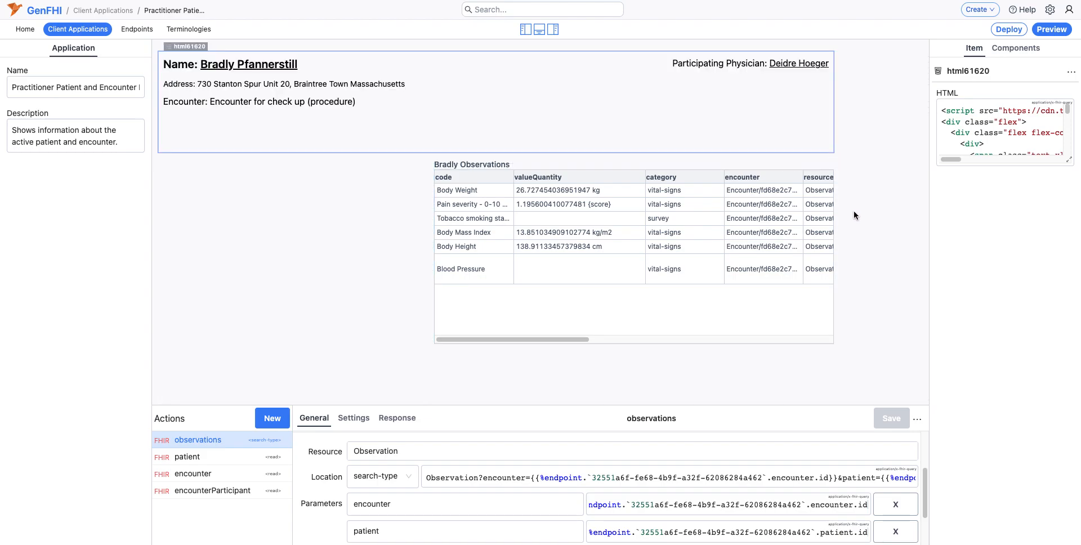
left_click(796, 324)
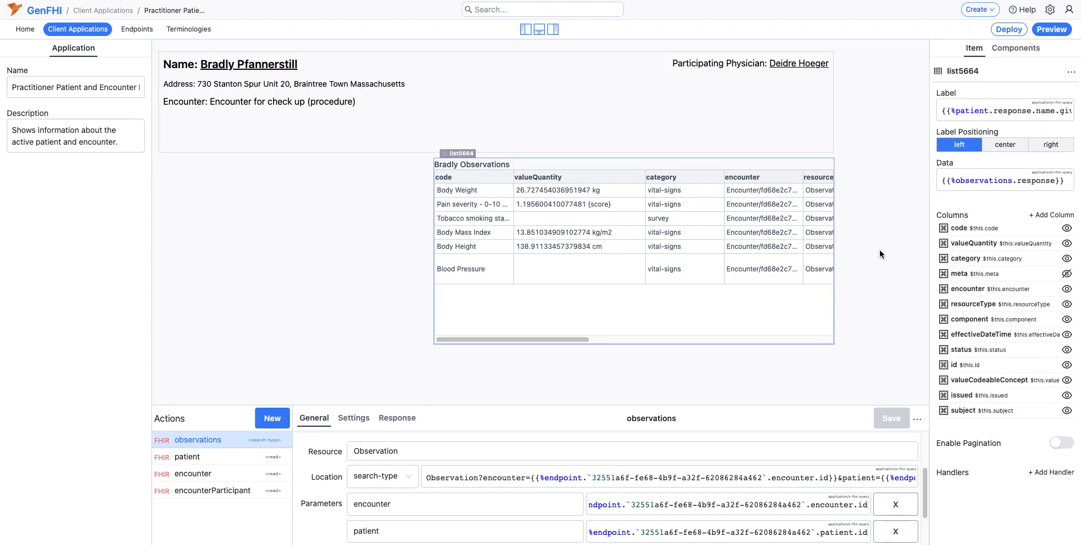
Step: Create a new FHIR query action on the SMART Launcher endpoint with the resource type Procedure
left_click(272, 418)
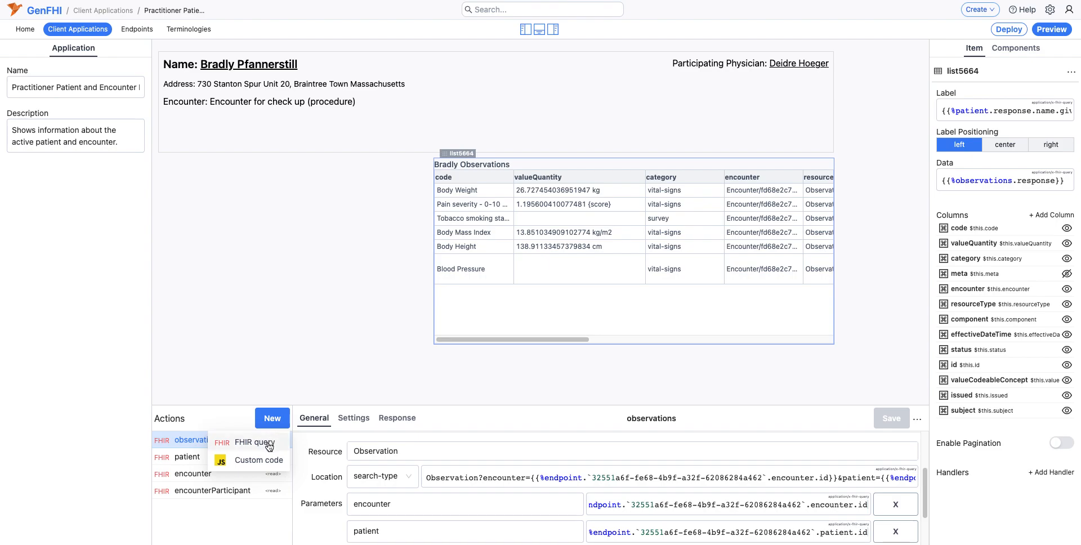
left_click(264, 442)
left_click(475, 445)
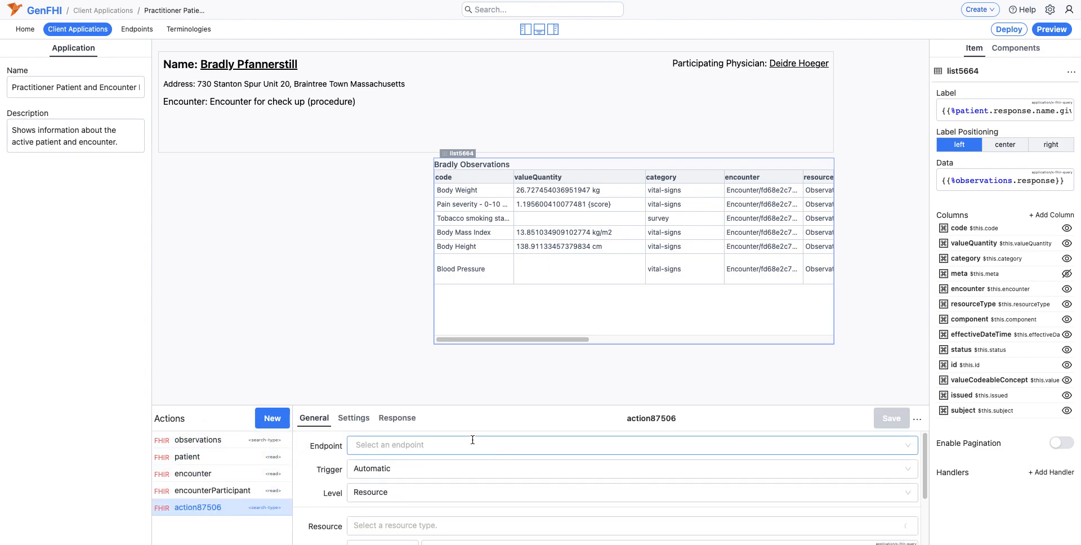
left_click(415, 468)
left_click(383, 524)
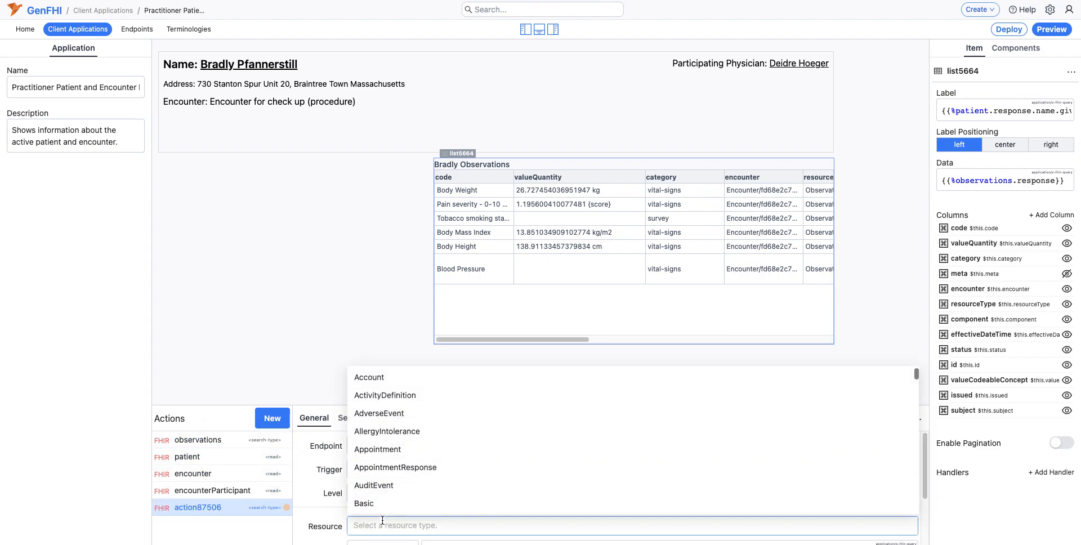
type("Procedure")
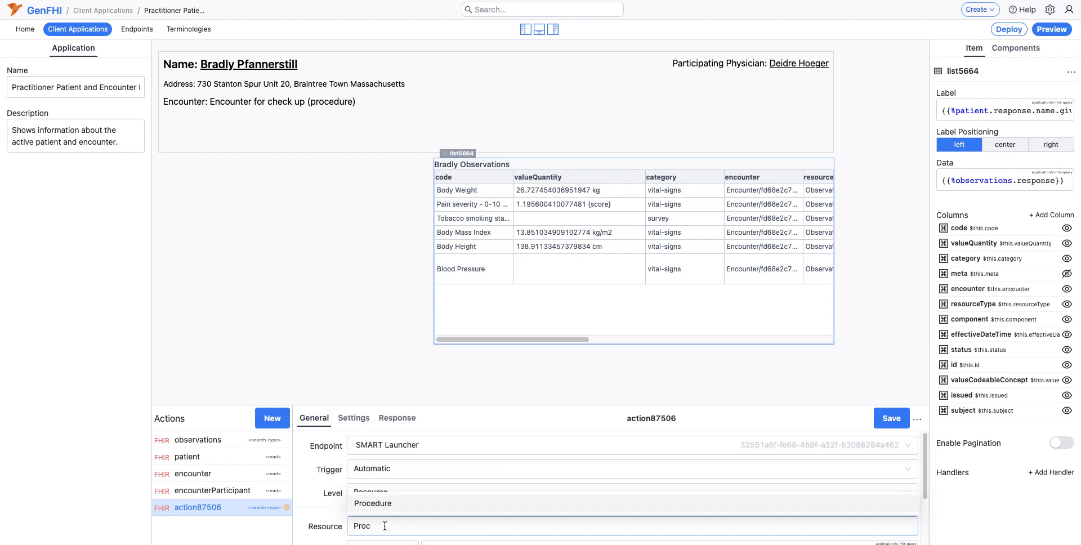
key("Return")
Step: Add the search parameter encounter to the new Procedure query
left_click(427, 504)
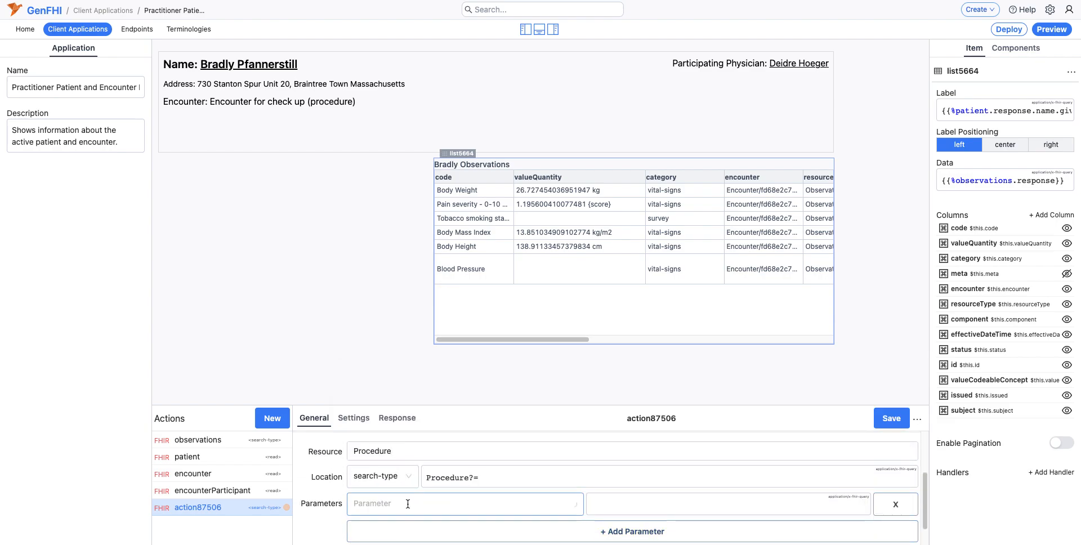
left_click(407, 505)
type("encounter")
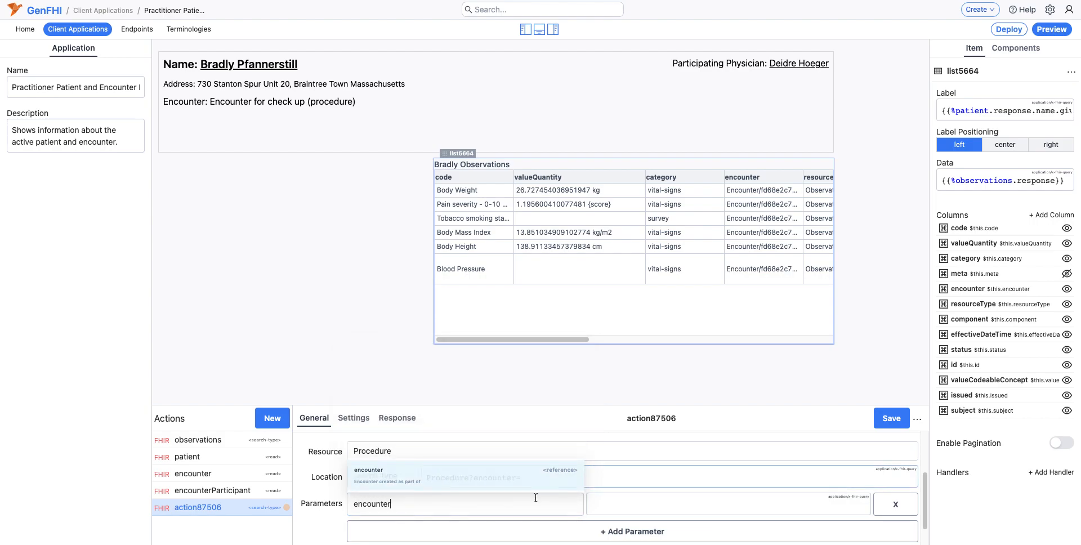
left_click(388, 473)
Step: Set the Procedure query's encounter parameter to {{%endpoint.`32551a6f-fe68-4b9f-a32f-62086284a462`.encounter.id}} and save the action
type("{{")
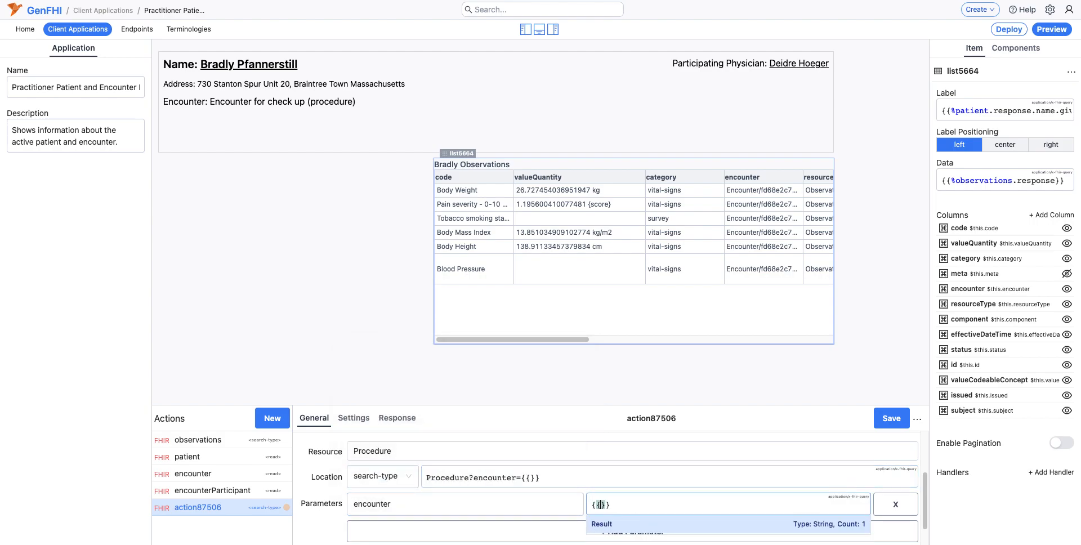
type("%")
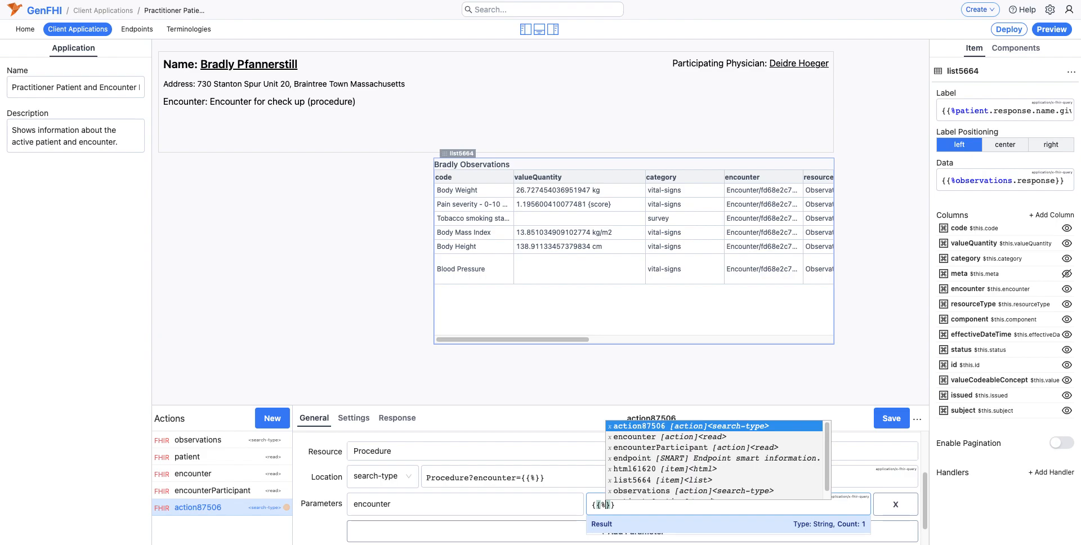
type("endpoint")
key("Return")
type(".`32551a6f-fe68-4b9f-a32f-62086284a462`")
key("Return")
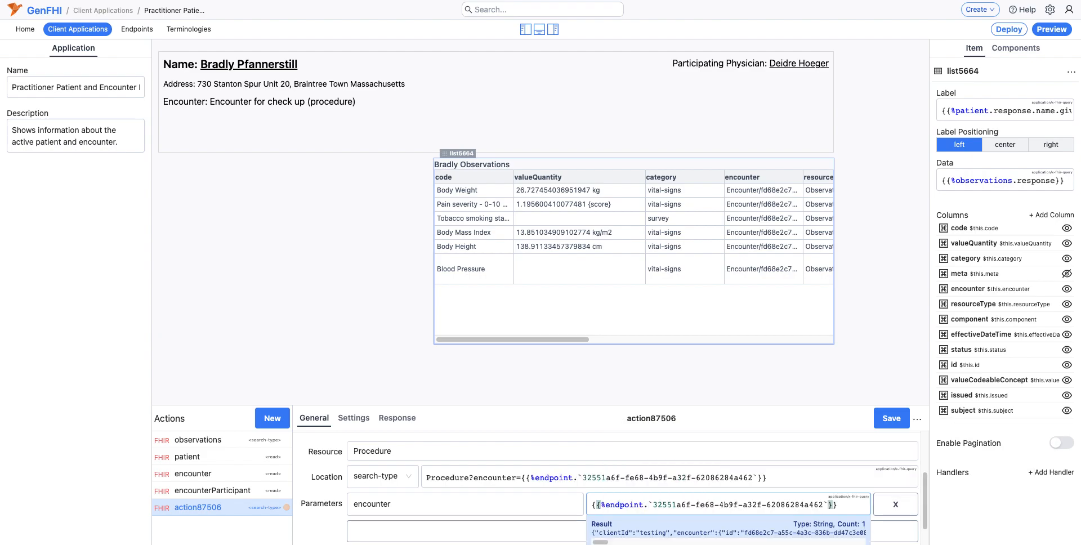
type(".")
type("enc")
key("Return")
type(".iu")
key("BackSpace")
type("d")
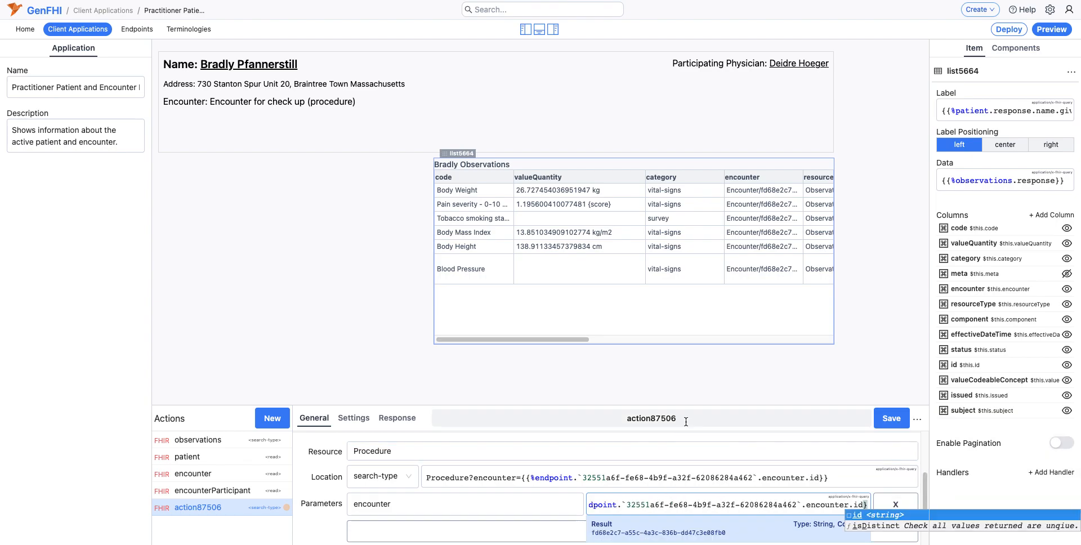
left_click(891, 418)
Step: Rename the new Procedure query action as procedures
double_click(694, 423)
type("p")
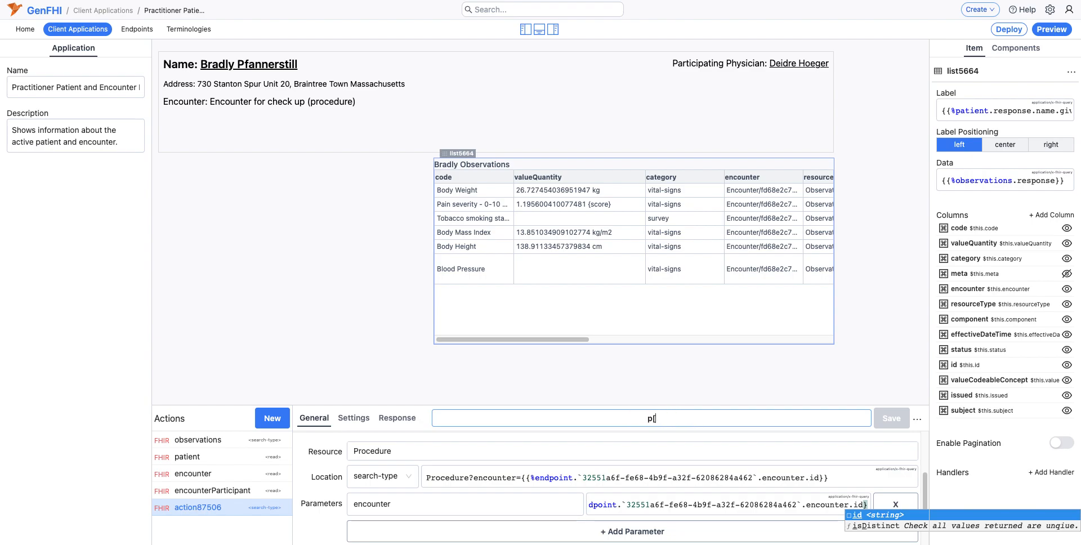
type("rocedures")
Step: Place a List component beneath the Html block and enlarge it to fill the space left of the observations list, matching its height
left_click(1006, 50)
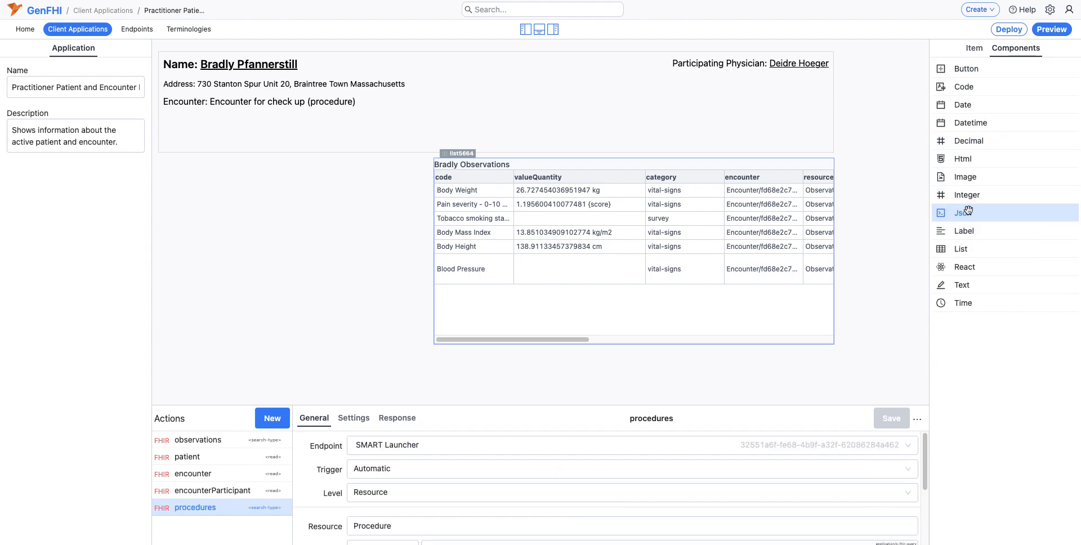
left_click_drag(985, 248, 167, 158)
left_click_drag(270, 215, 428, 342)
Step: Set the new list's data to {{%procedures.response}}
left_click(959, 185)
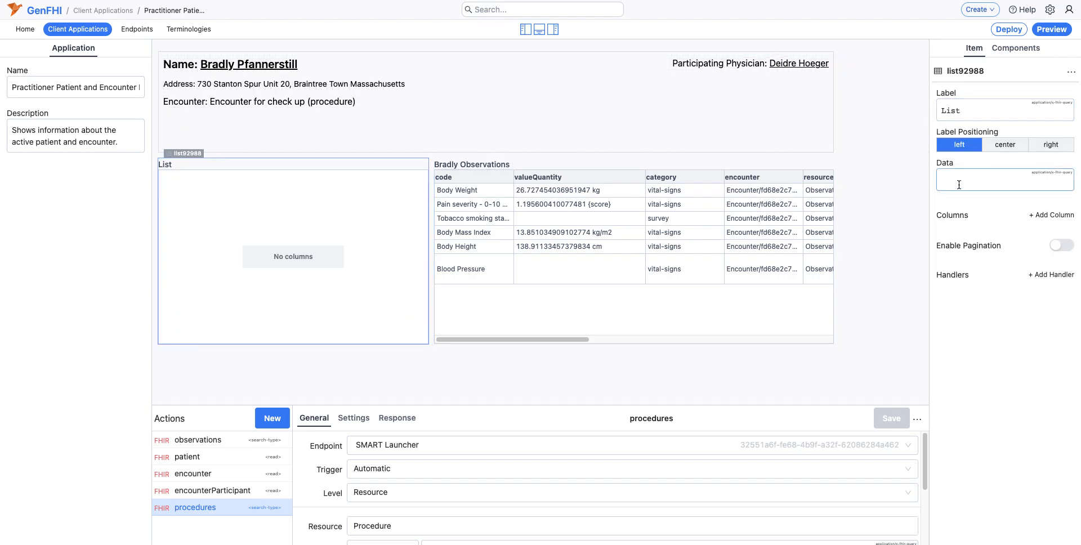
type("{{%p")
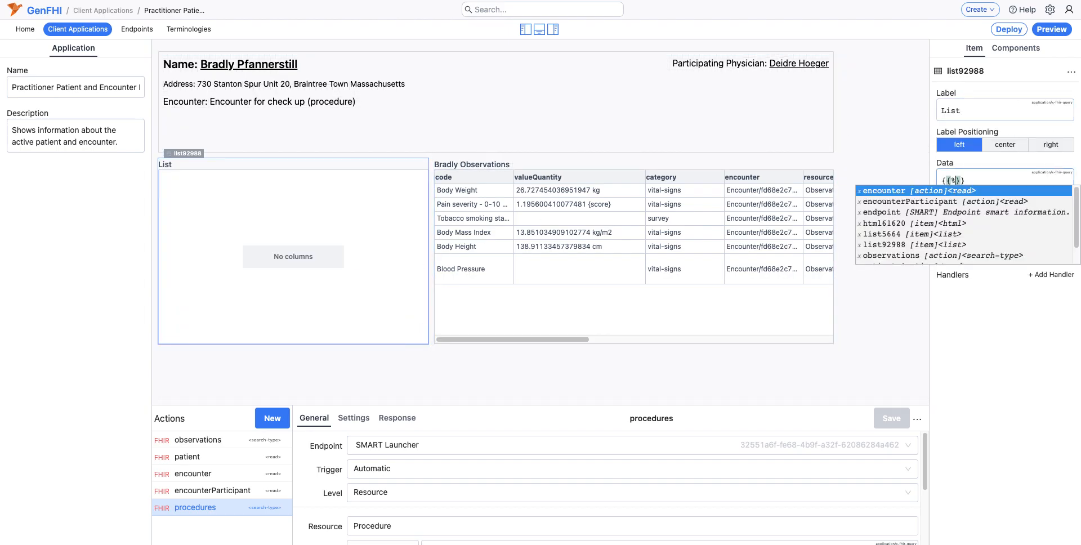
type("rocedures.")
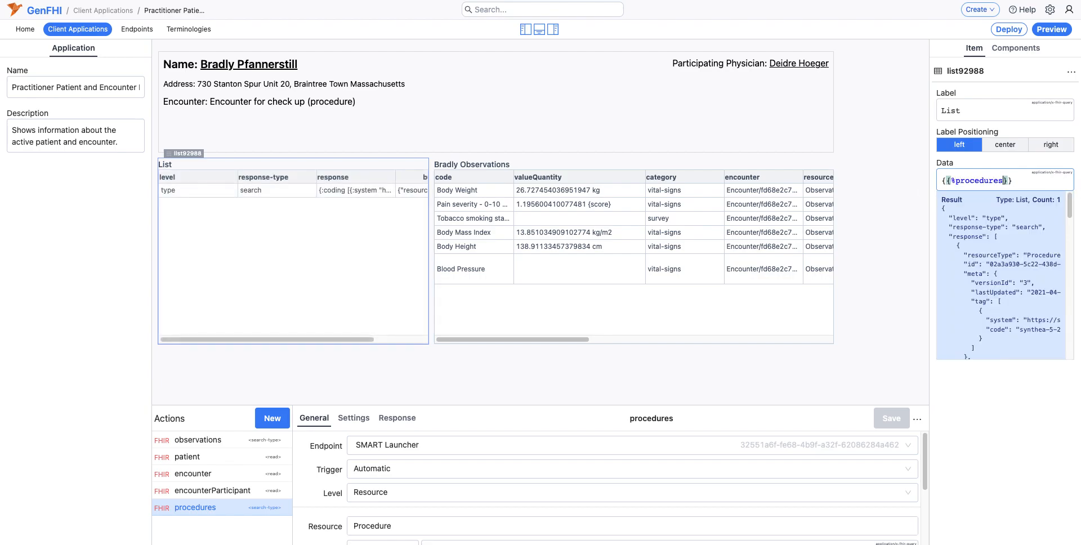
type("response")
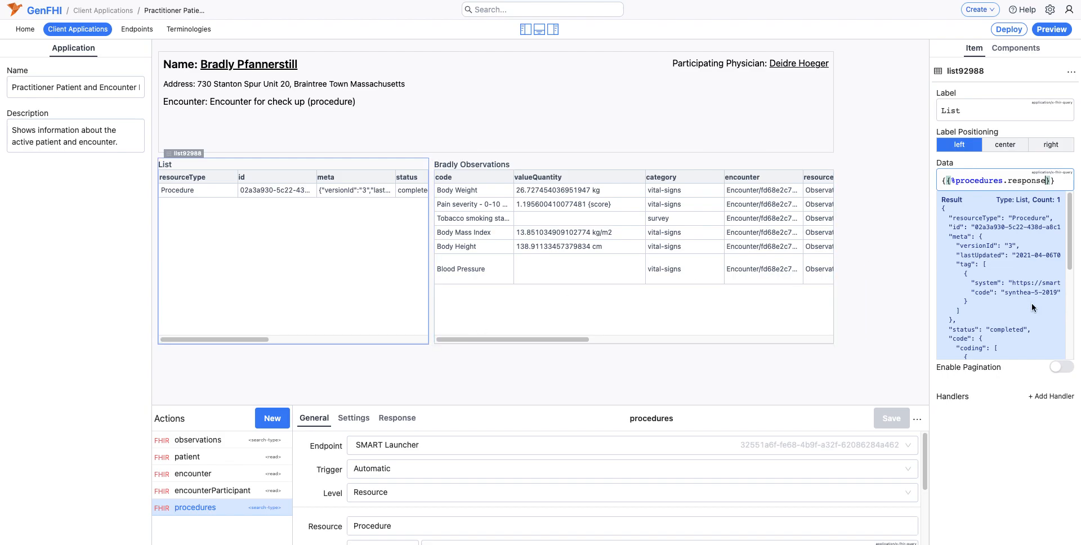
left_click(1012, 455)
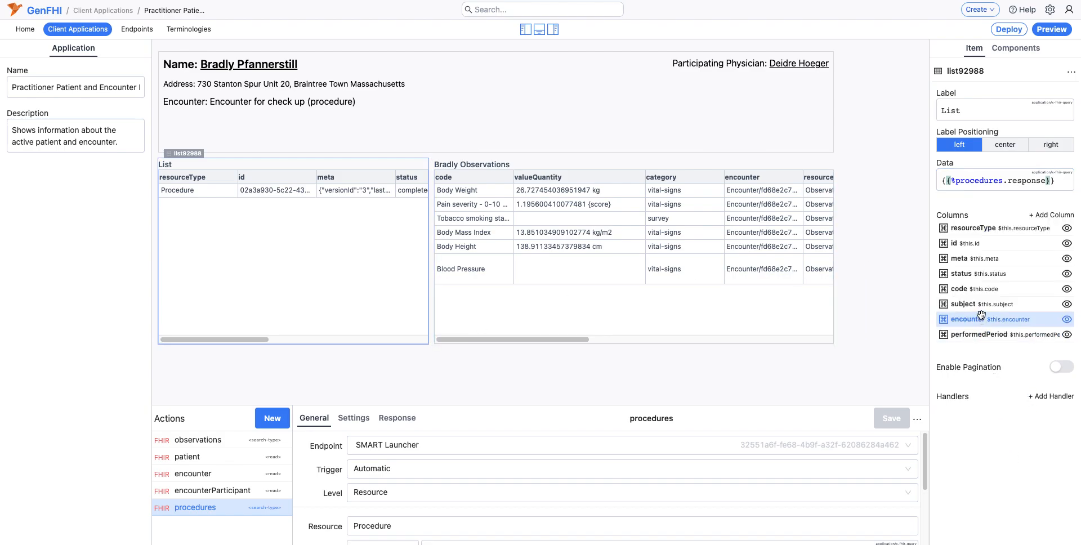
Step: Order the procedures list's columns with code, status and performedPeriod first, and hide the meta column
left_click_drag(978, 293, 979, 228)
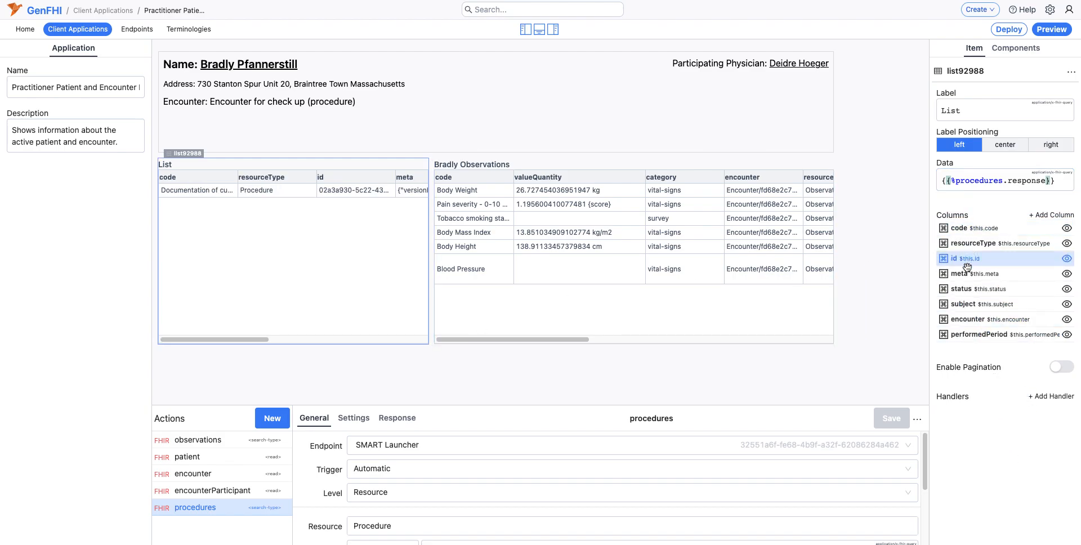
left_click(1067, 274)
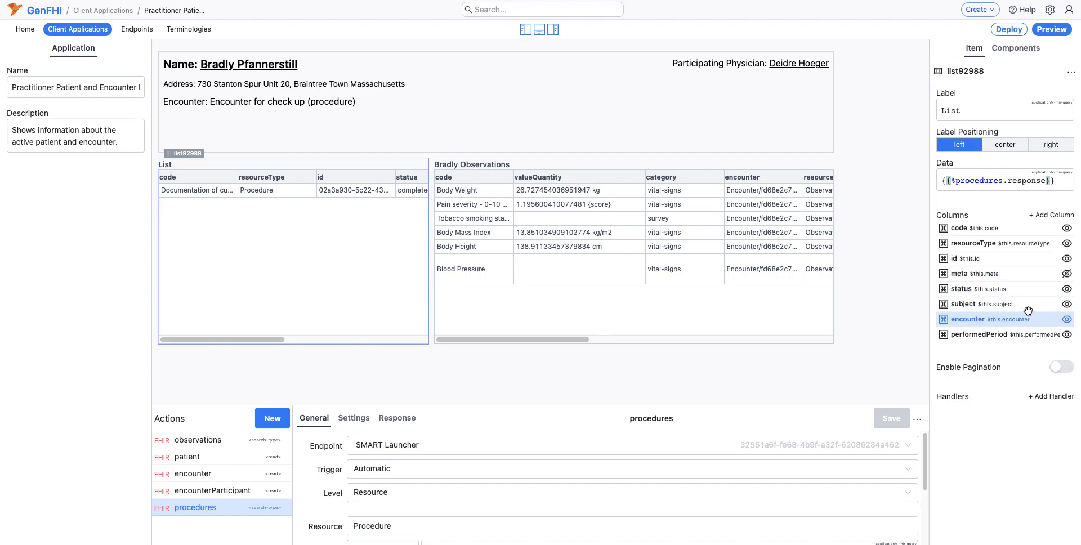
left_click_drag(981, 288, 980, 243)
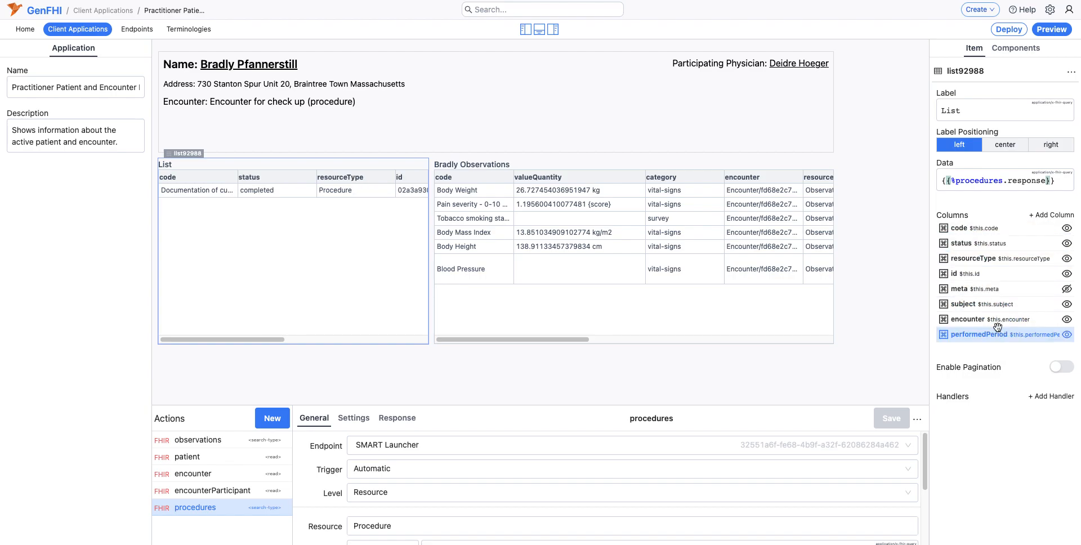
left_click_drag(1013, 336, 1009, 259)
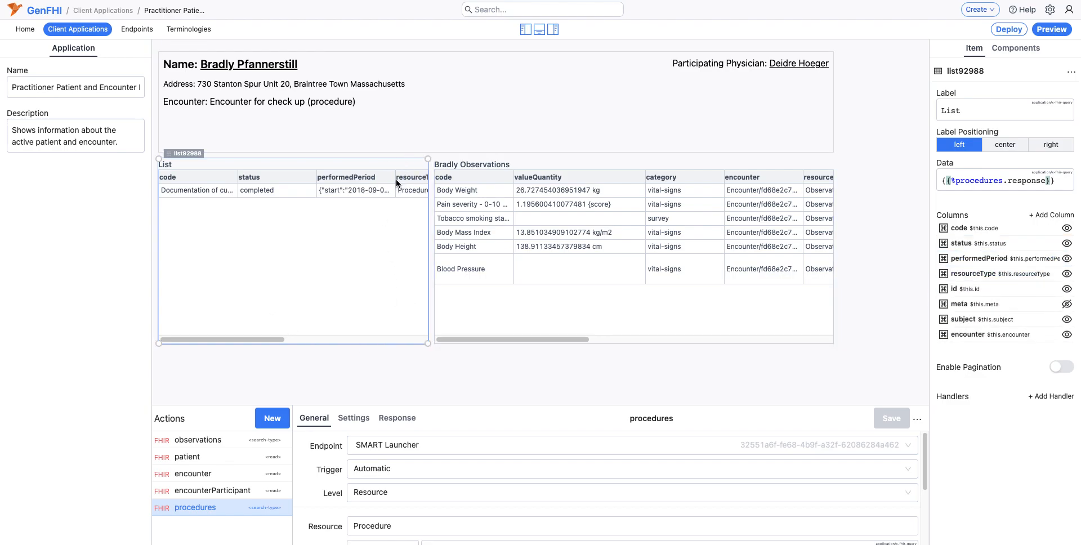
Step: Widen the performedPeriod column of the procedures list until the whole start and end value fits
scroll(269, 339, "right", 5)
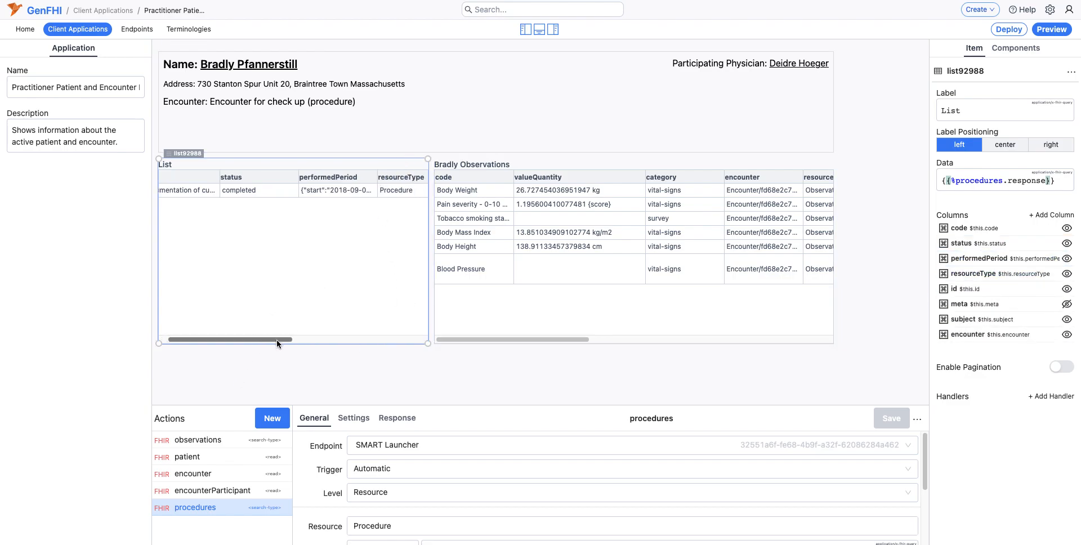
left_click_drag(283, 177, 406, 177)
left_click_drag(278, 337, 364, 338)
left_click_drag(212, 175, 274, 179)
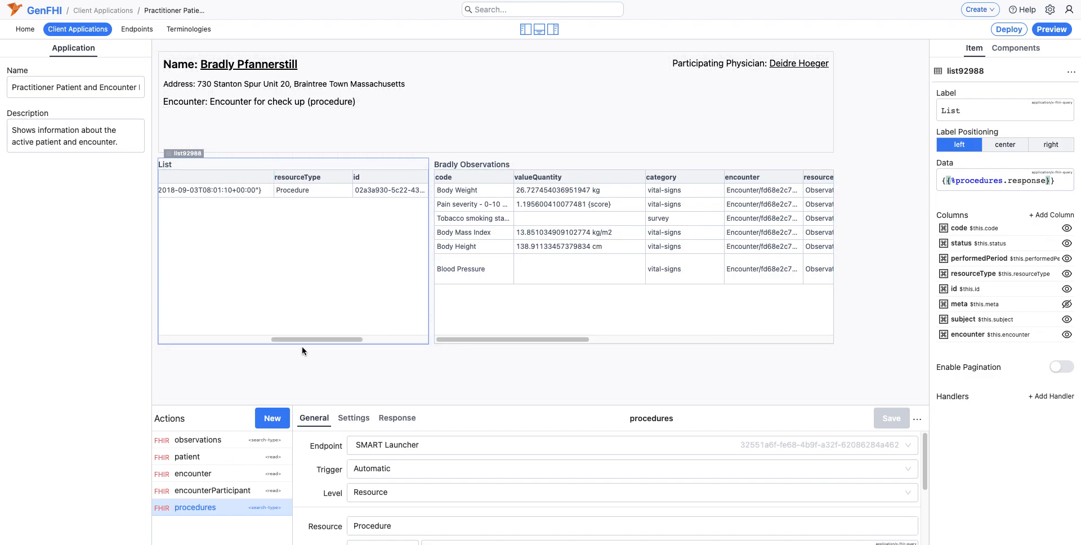
left_click_drag(299, 339, 172, 340)
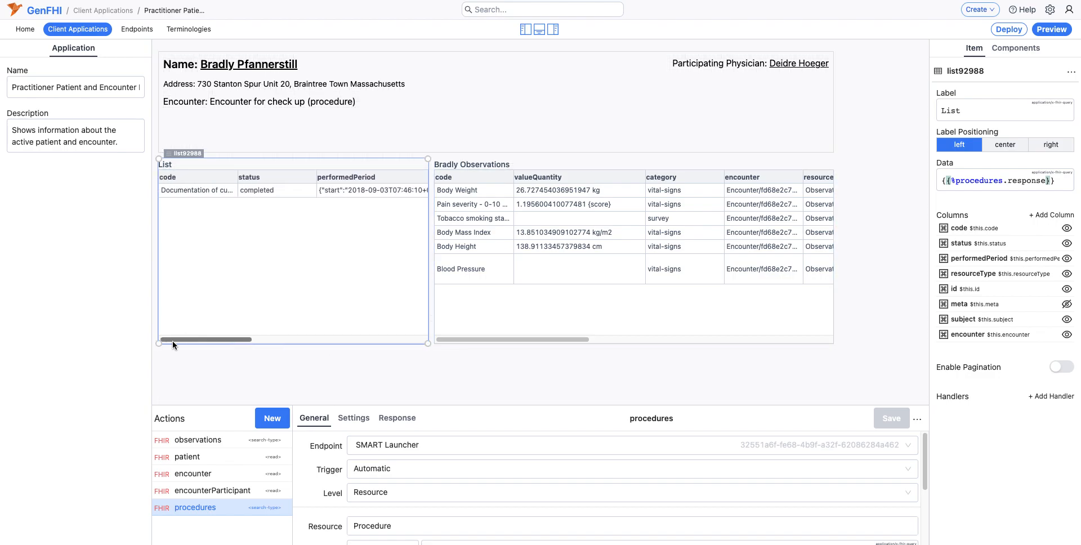
left_click(802, 92)
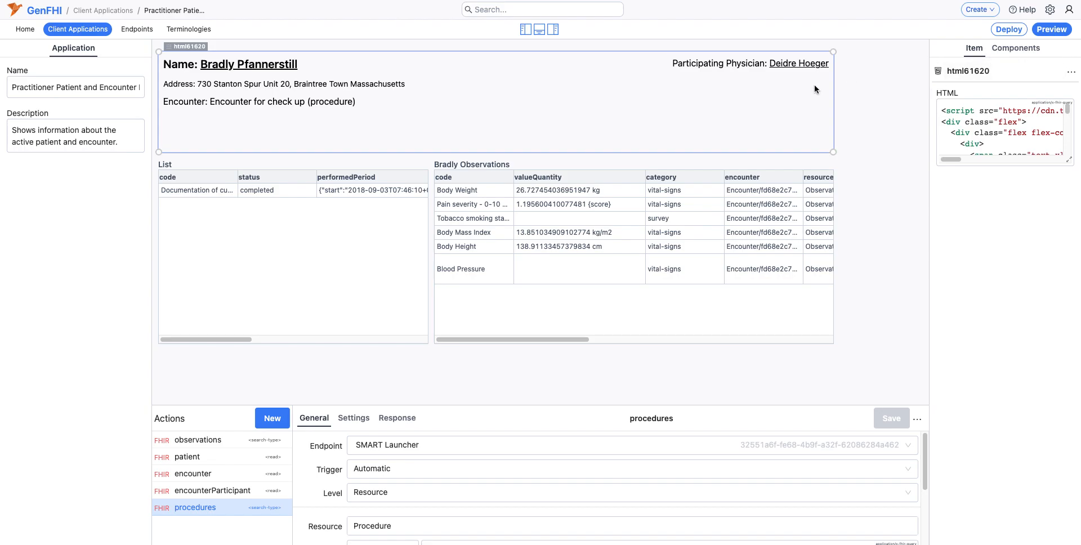
left_click(350, 235)
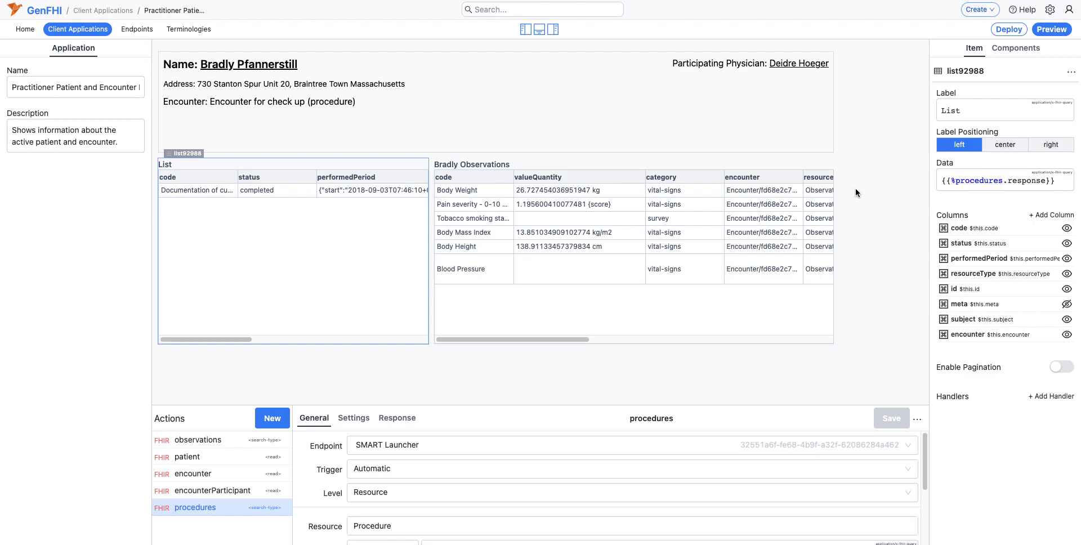
Step: Review the application's Public, Docker and App Manifest deployment options
left_click(1002, 31)
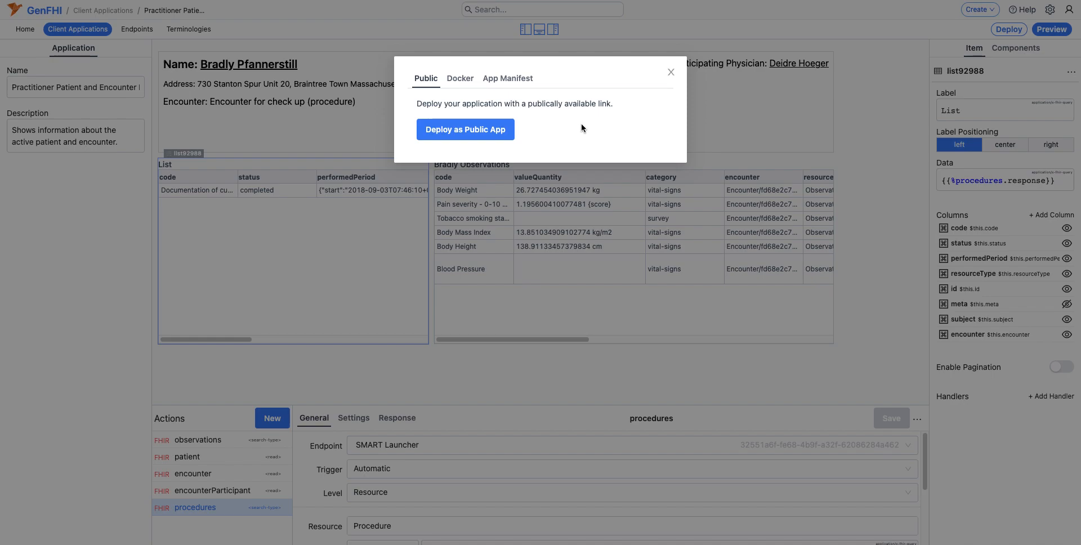
left_click(462, 86)
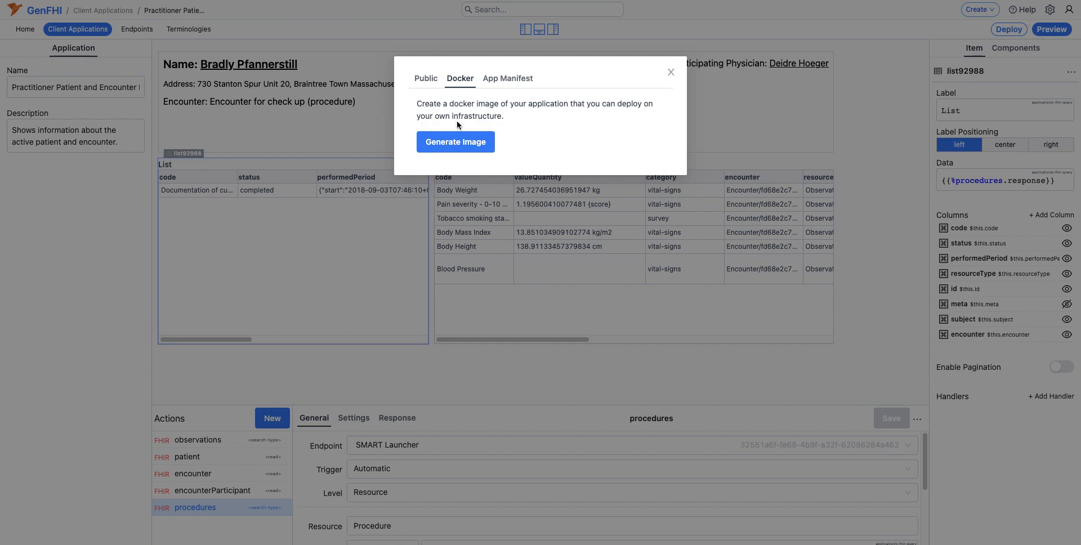
left_click(500, 83)
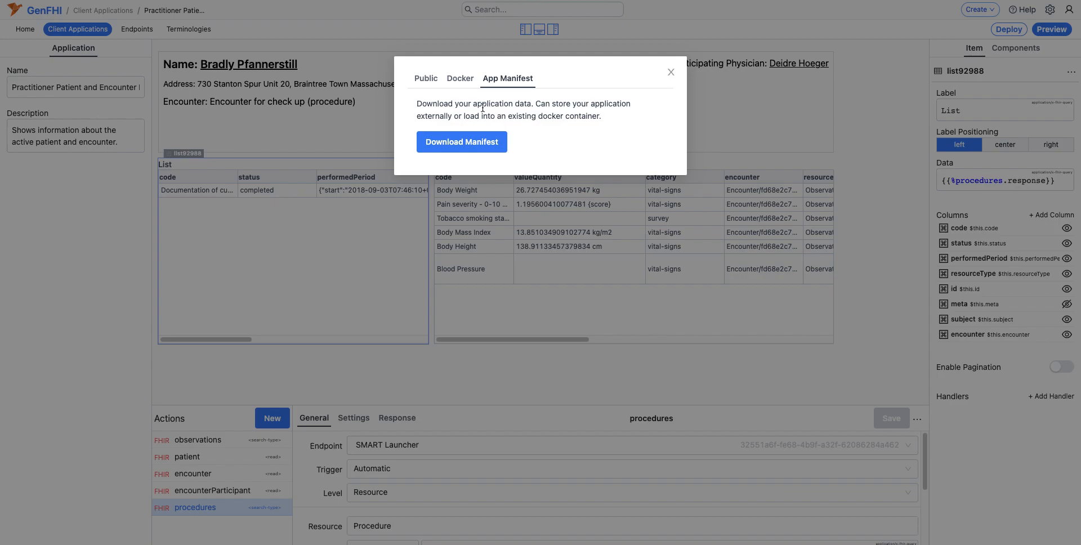
left_click(465, 84)
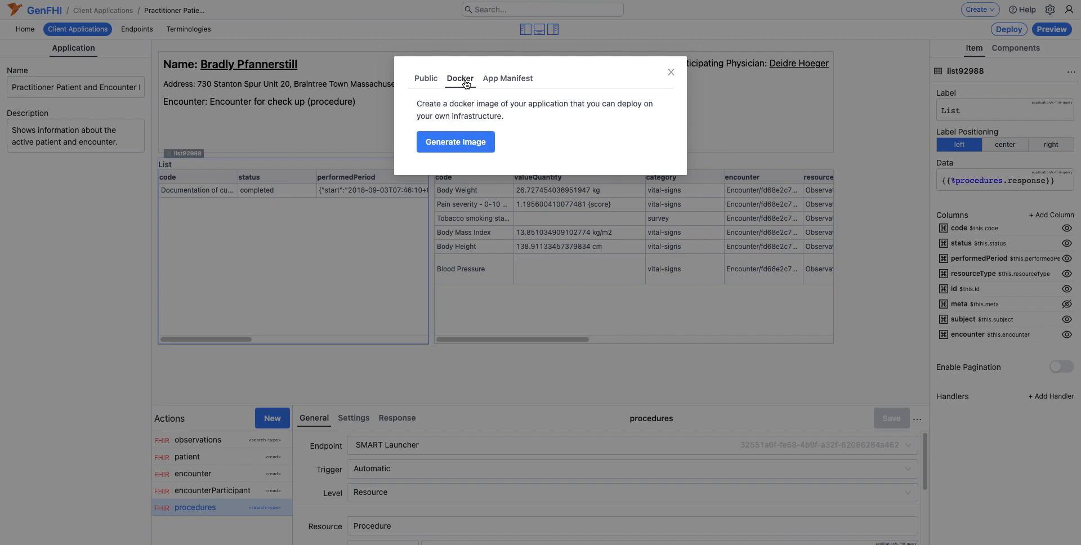
left_click(426, 78)
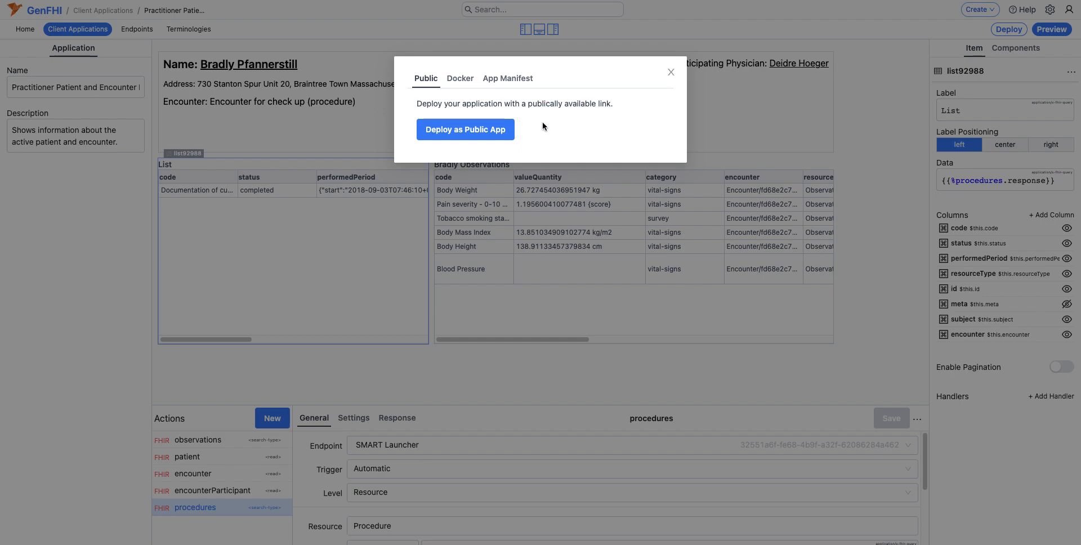
Step: Deploy the application as a public app and copy its published link
left_click(476, 132)
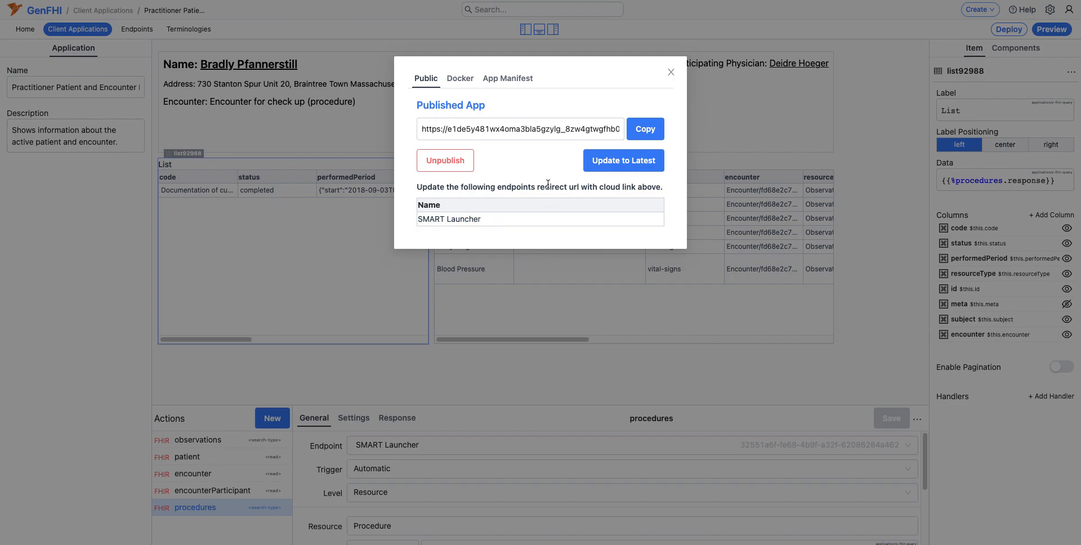
left_click(646, 131)
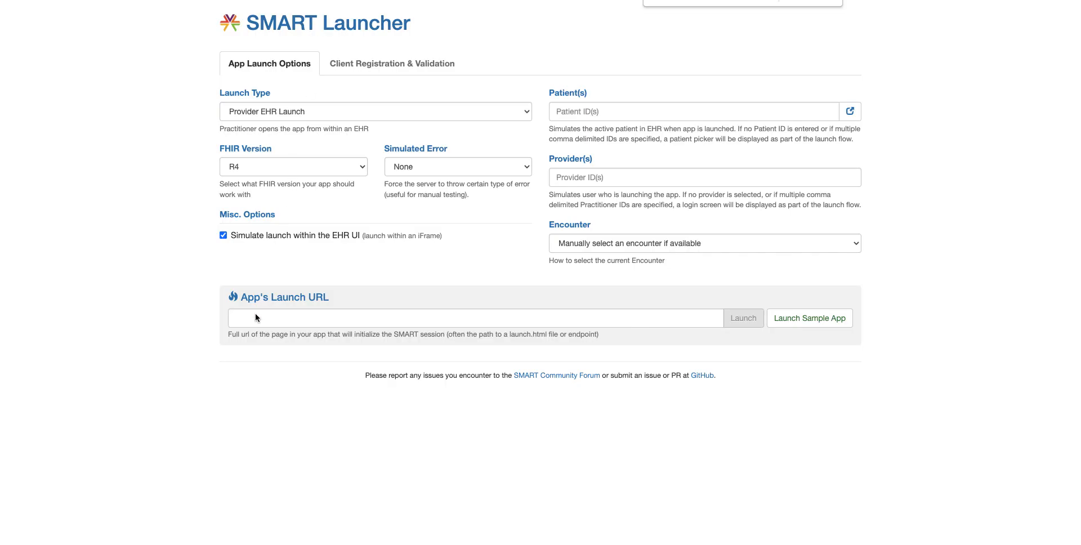
Step: Switch to SMART Launcher, paste the published app link as the app's launch URL and launch it
left_click(255, 316)
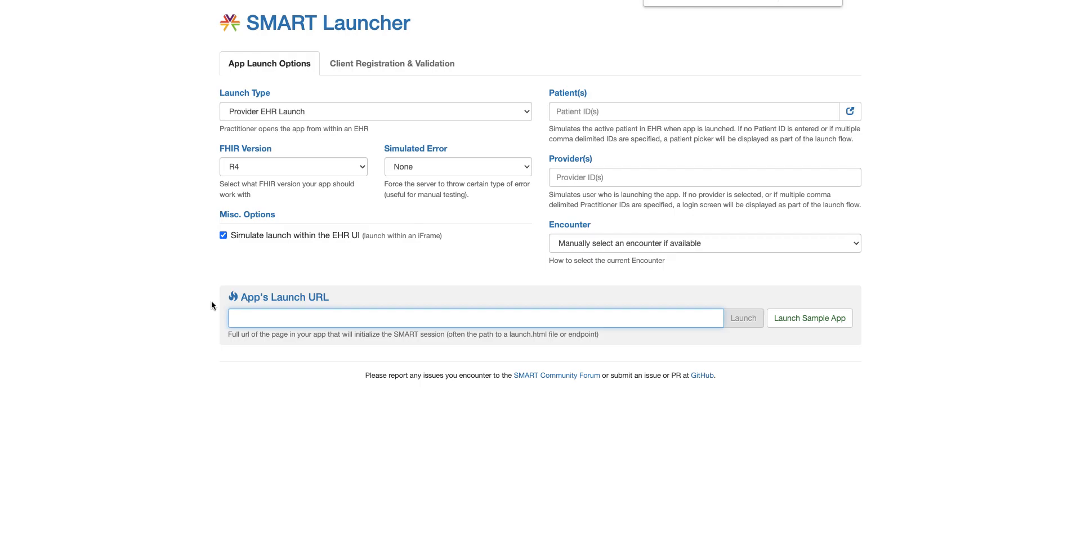
key("super+v")
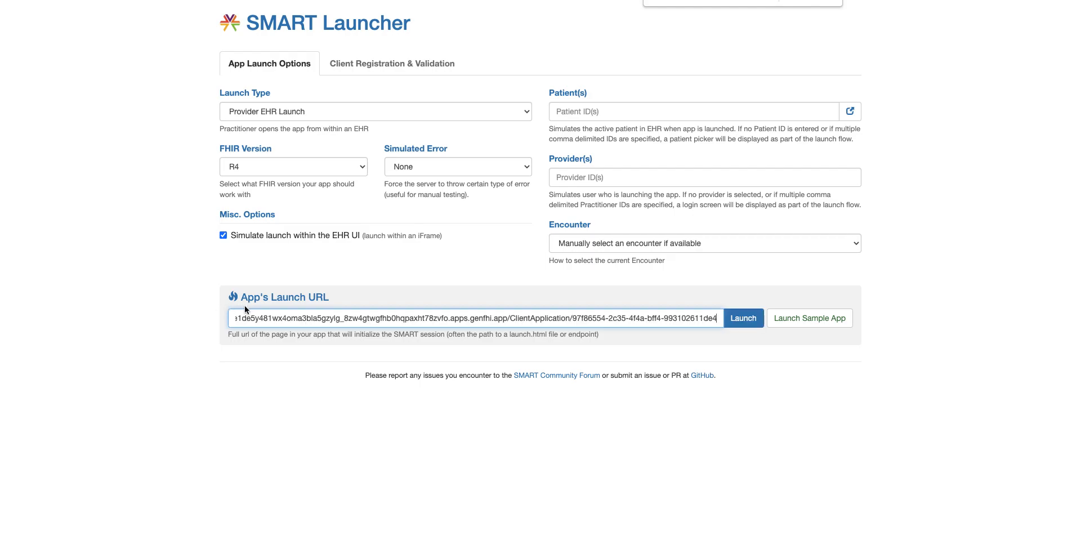
left_click(741, 320)
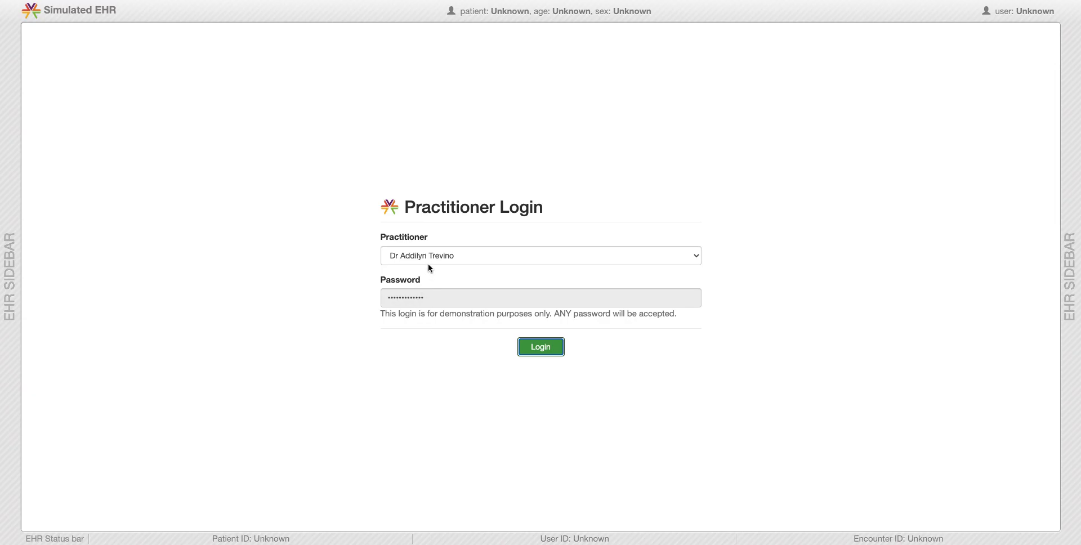
Step: Log in to the simulated EHR as the first physician assistant (PA) in the practitioner list
left_click(430, 256)
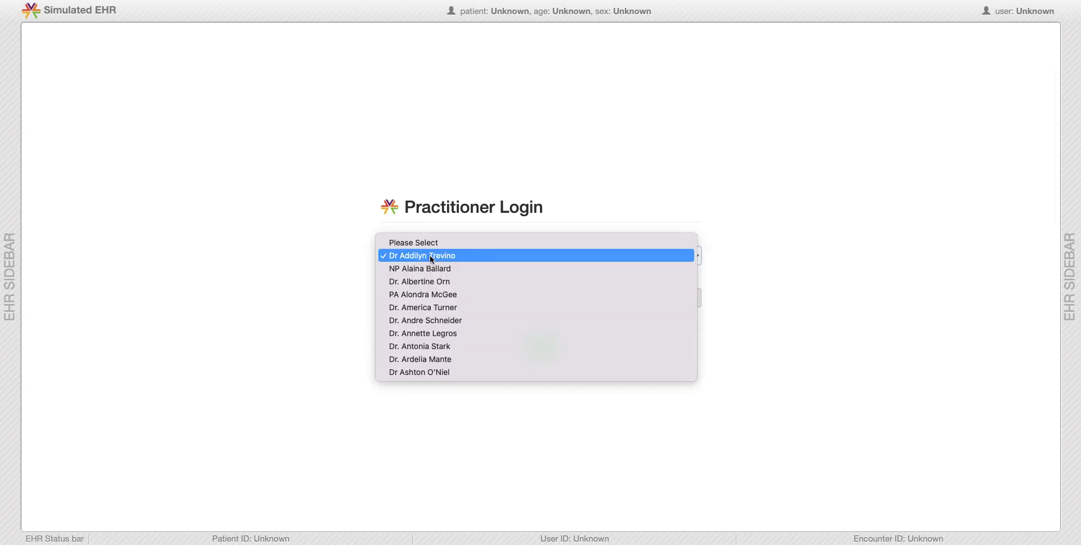
left_click(431, 295)
left_click(537, 355)
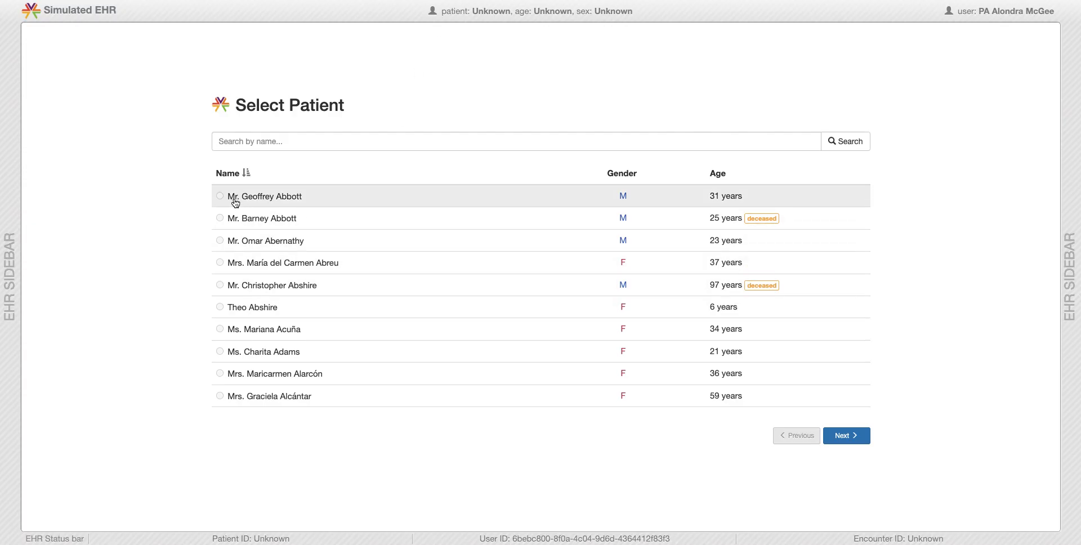
Step: Choose the first listed patient and the 05/13/2016 Encounter for check up (procedure) as the launch context
left_click(282, 199)
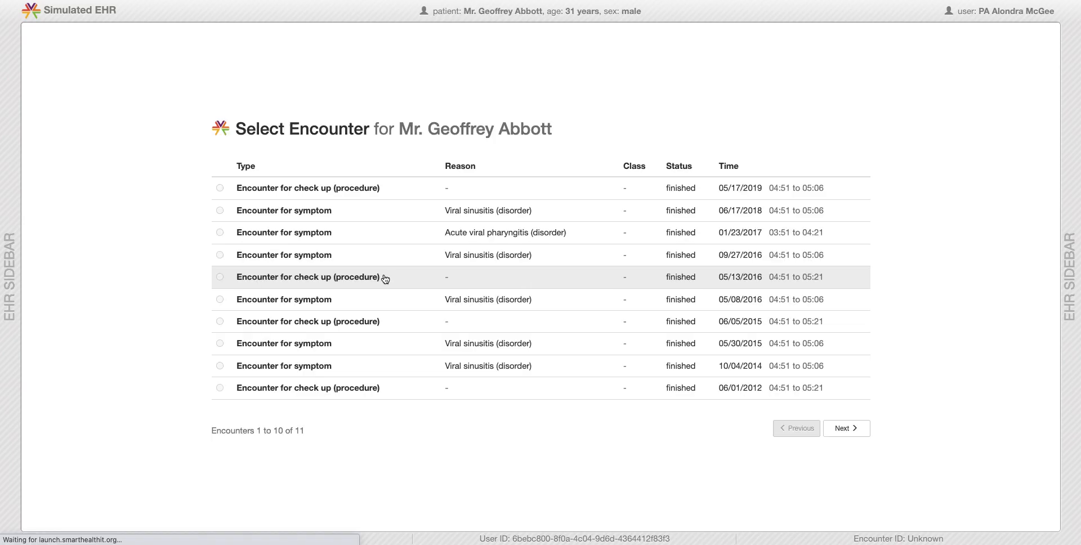
left_click(338, 281)
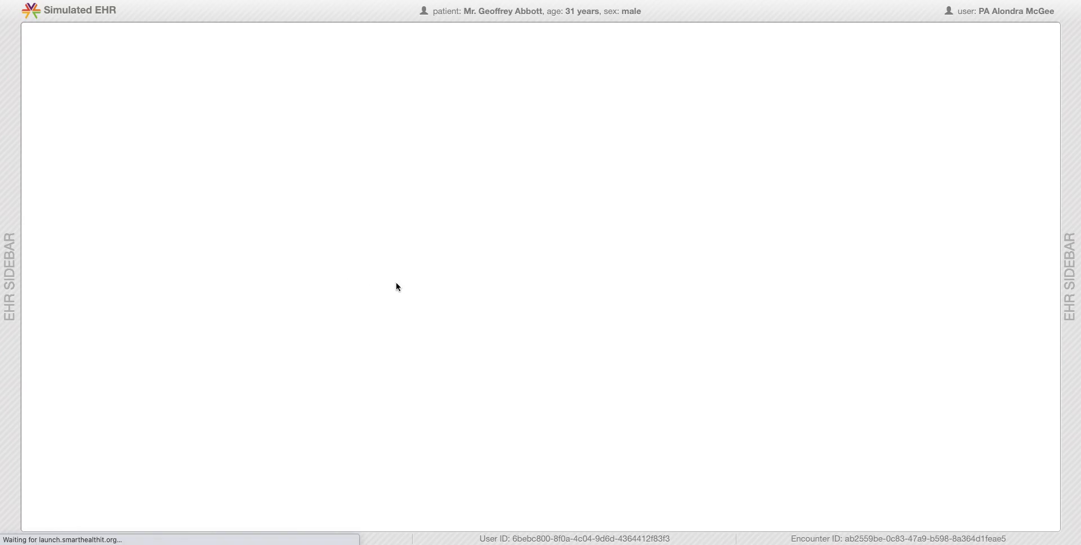